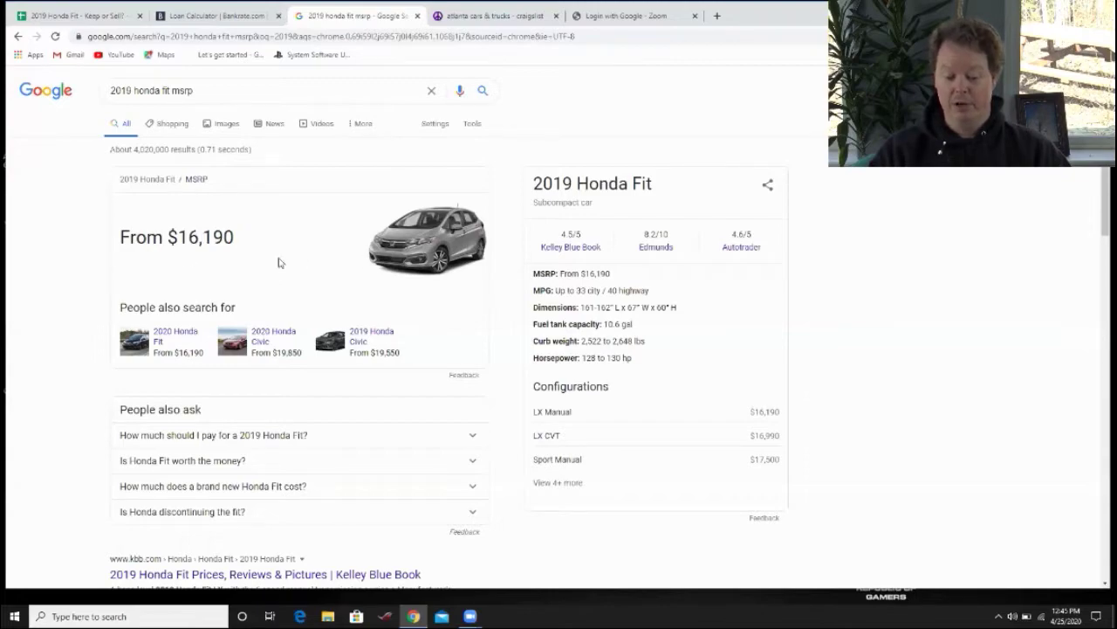
Check the starting MSRP of the 2019 Honda Fit in the search result
left_click_drag(169, 229, 234, 236)
left_click(234, 237)
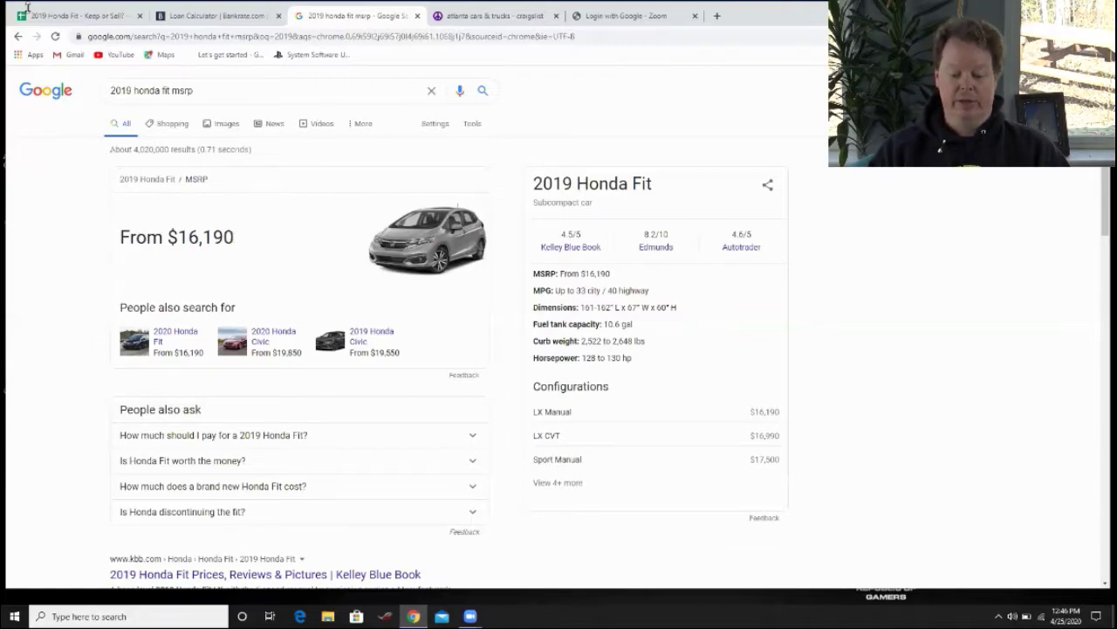
Switch to the Bankrate loan calculator and set the loan amount to $18,500
left_click(216, 17)
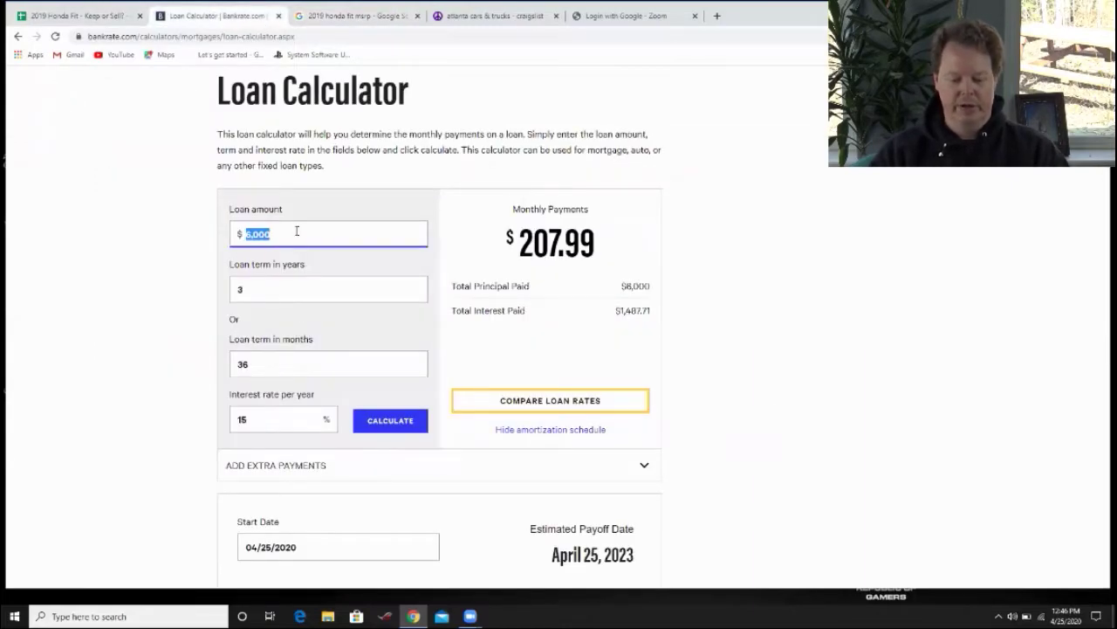
type("18500")
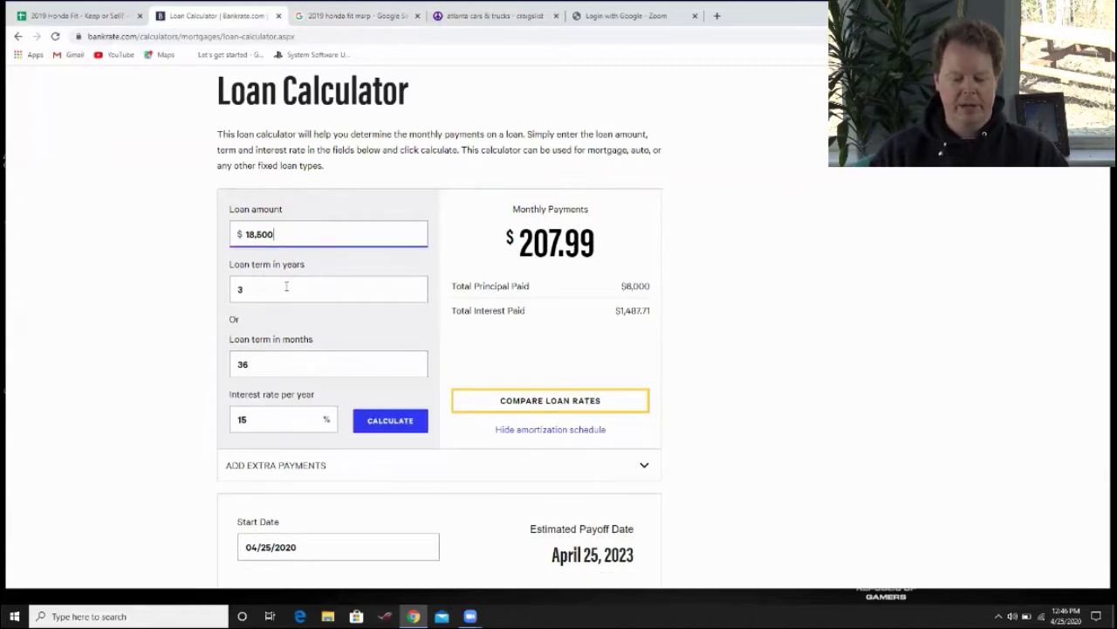
key("Tab")
type("64")
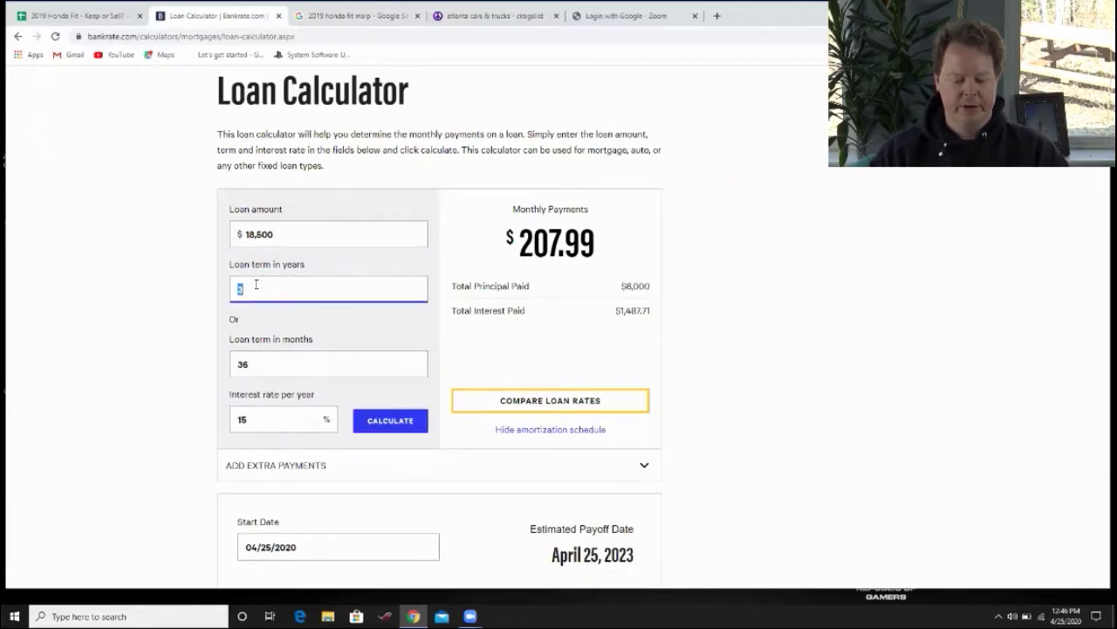
double_click(262, 379)
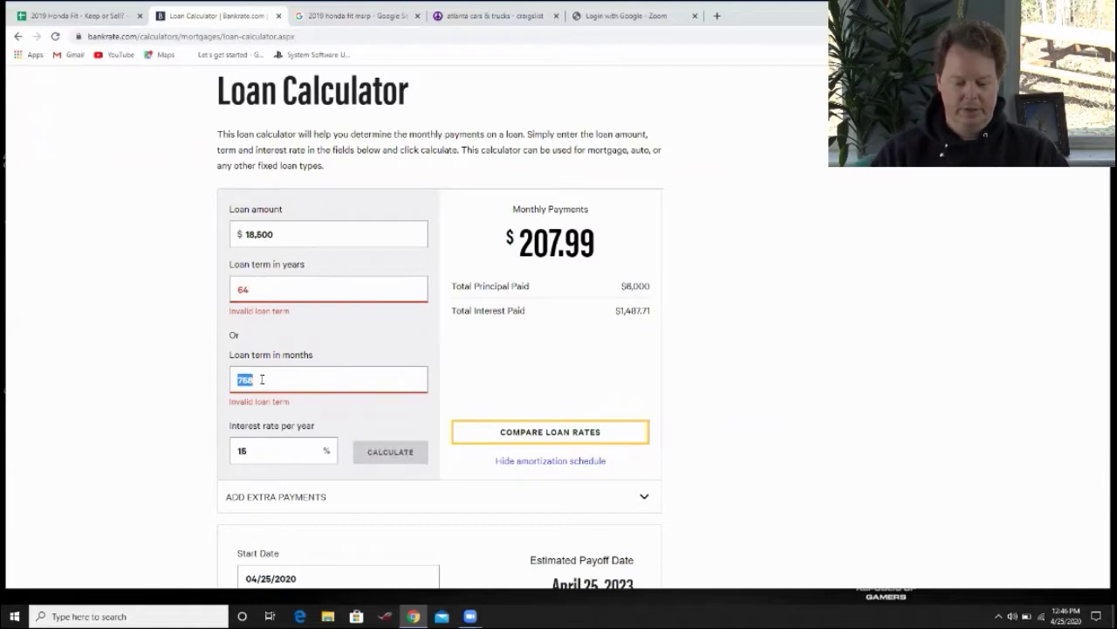
left_click(262, 379)
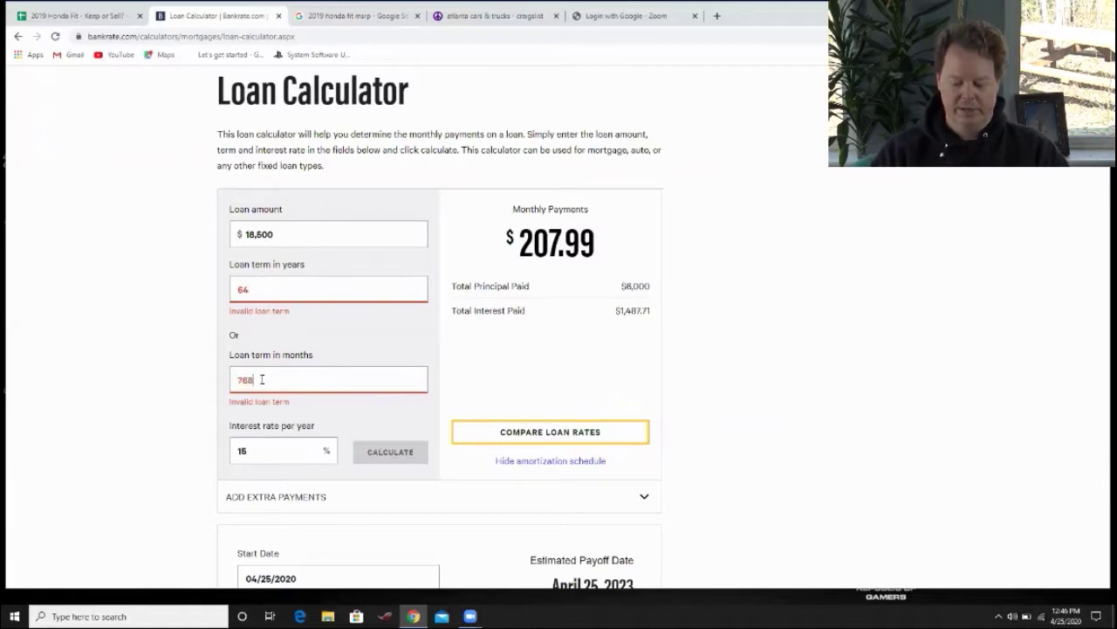
double_click(240, 288)
key("BackSpace")
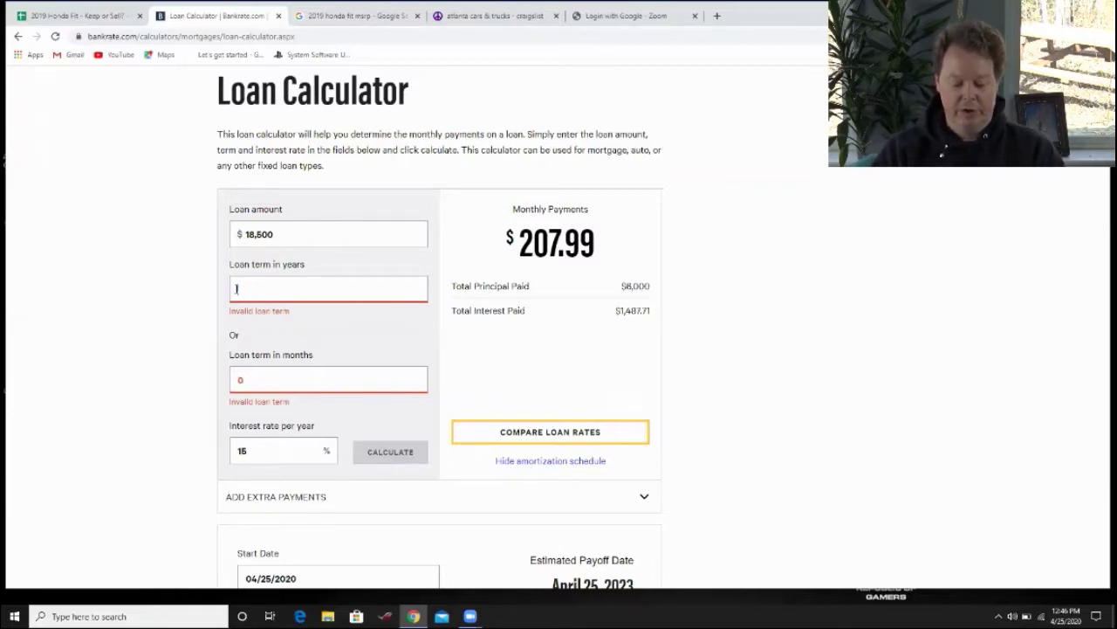
Set the loan term to 64 months and the interest rate per year to 20%
double_click(234, 379)
key("BackSpace")
type("64")
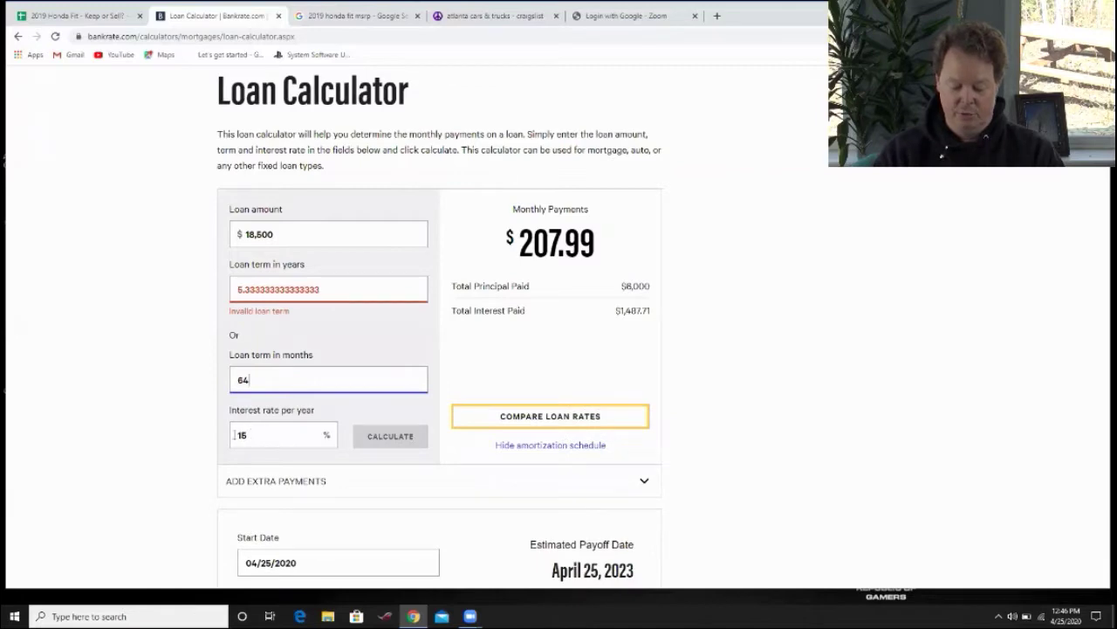
left_click(244, 439)
double_click(236, 434)
key("BackSpace")
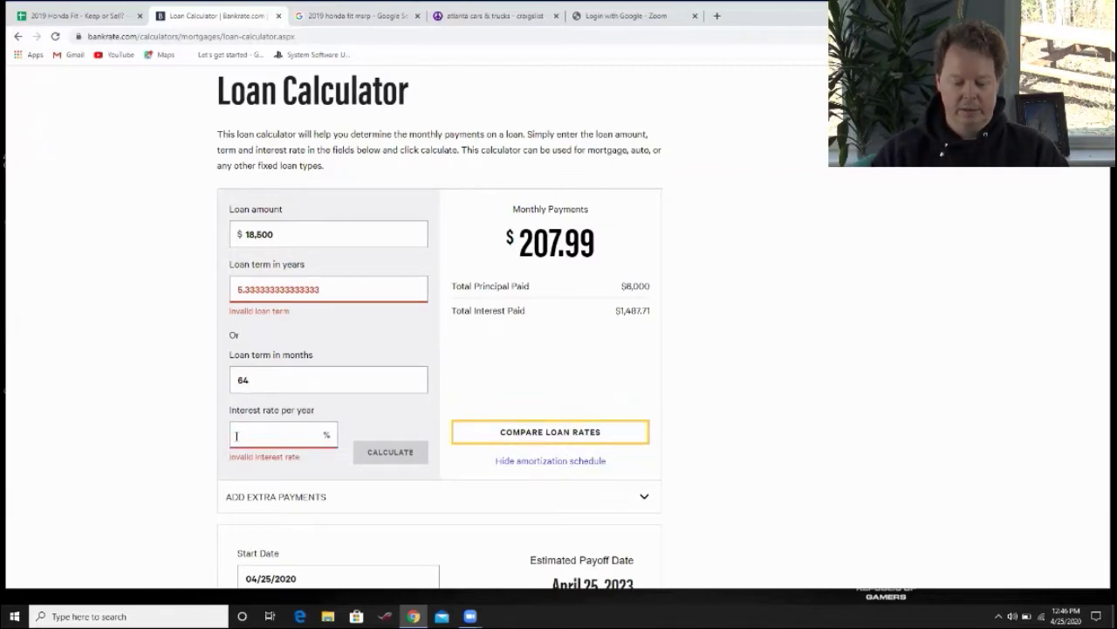
type("20")
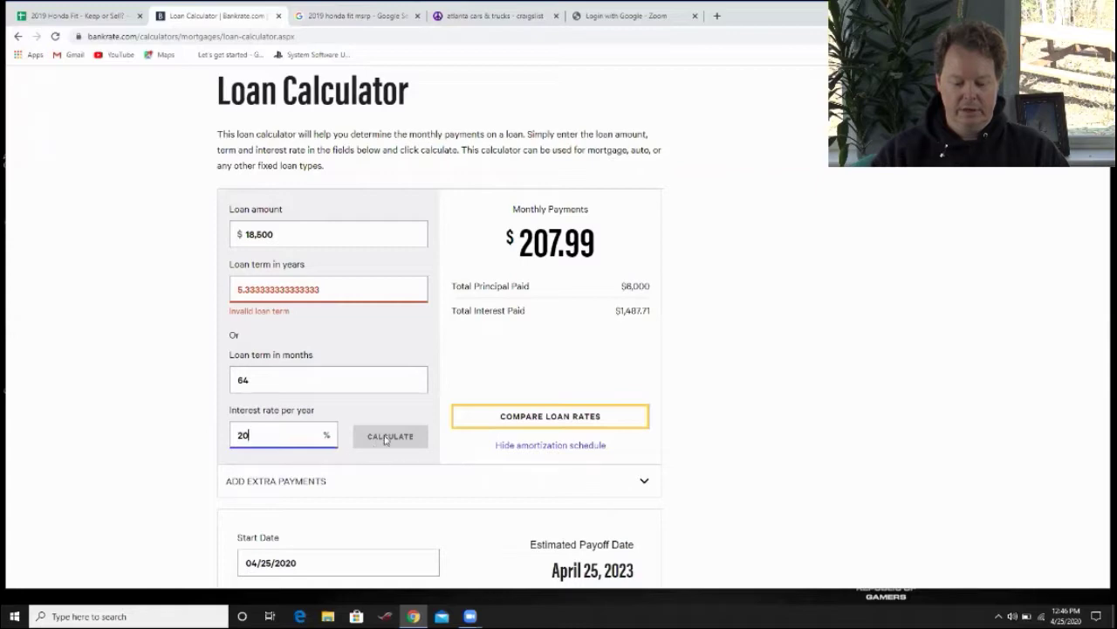
Shorten the loan term in years to 5
double_click(332, 286)
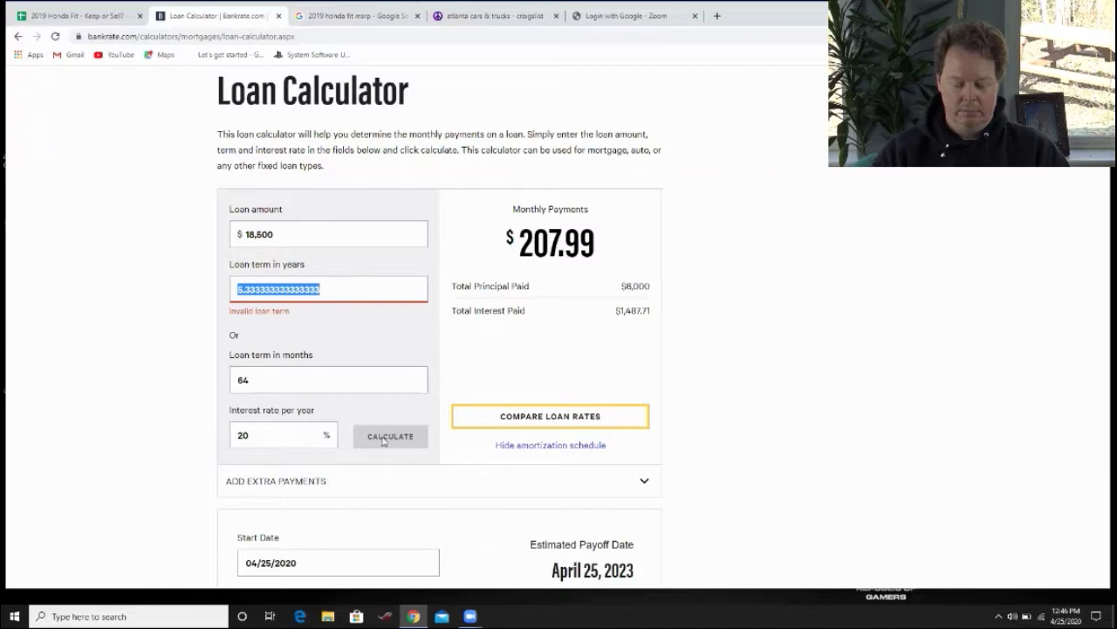
left_click(354, 283)
key("BackSpace")
key("BackSpace")
key("BackSpace")
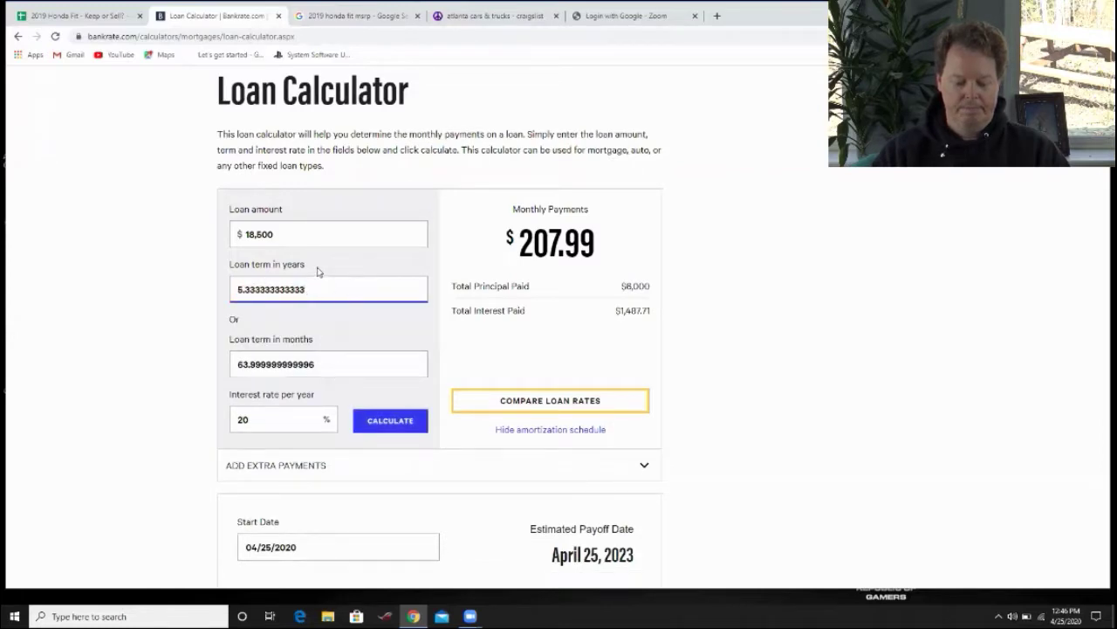
key("BackSpace")
key("BackSpace")
key("BackSpace")
key("BackSpace")
key("BackSpace")
key("BackSpace")
key("BackSpace")
key("BackSpace")
key("BackSpace")
key("BackSpace")
key("BackSpace")
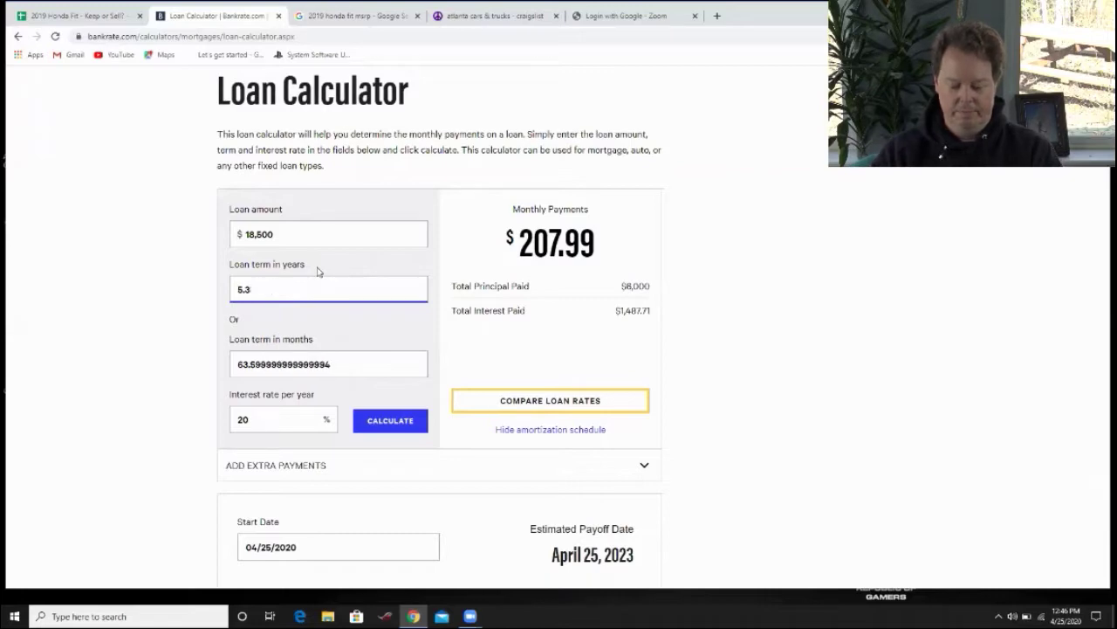
key("BackSpace")
key("BackSpace")
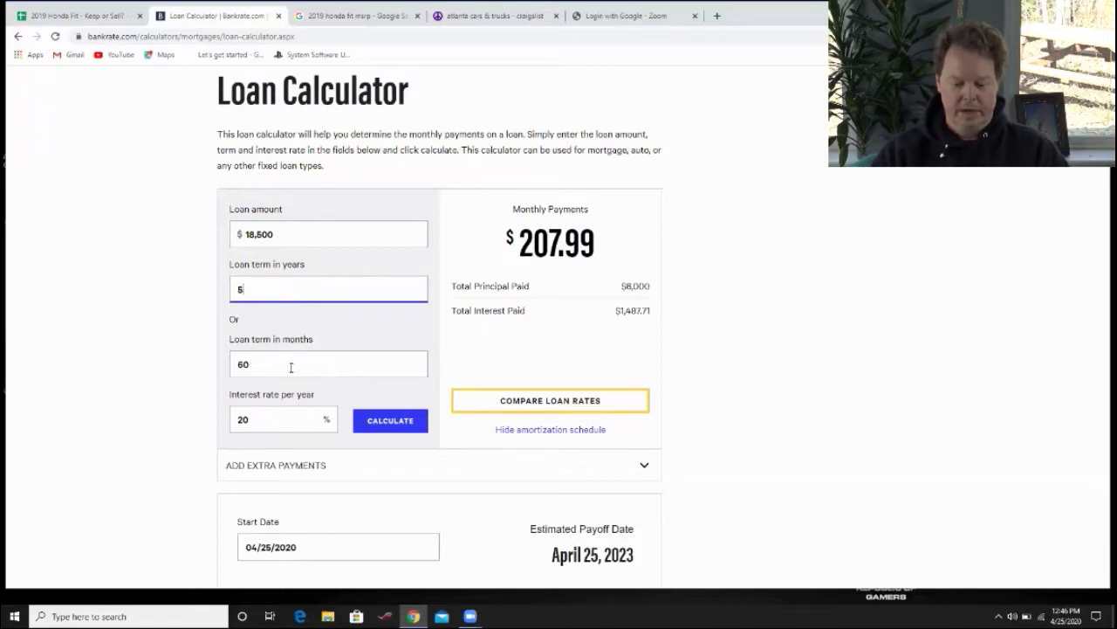
Enter 64 as the loan term in months, calculate the loan and check the resulting monthly payment
double_click(291, 365)
type("64")
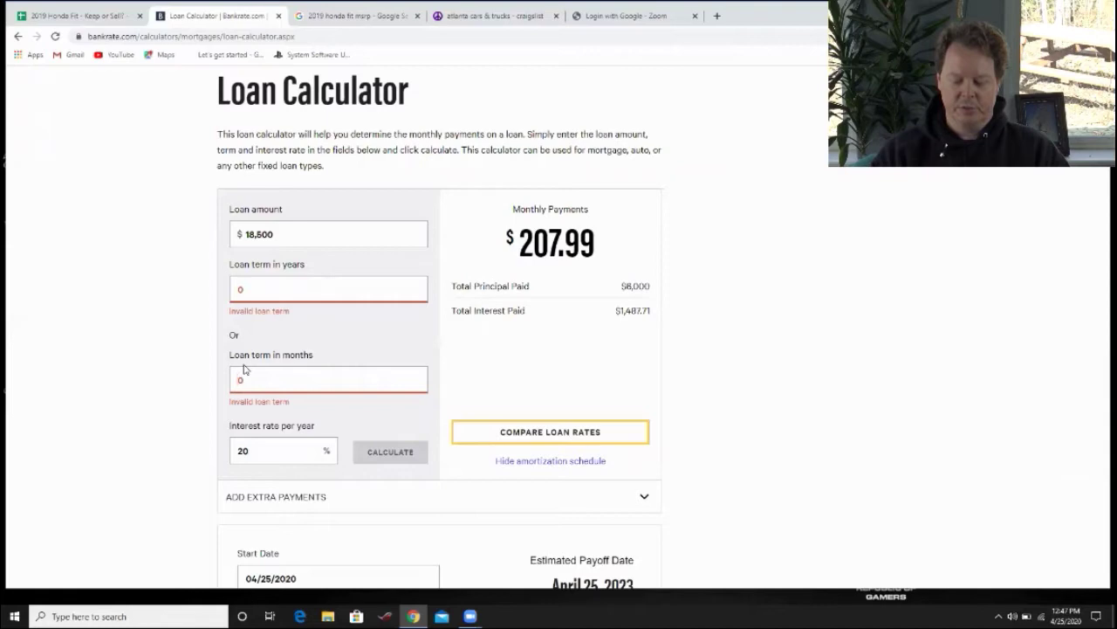
left_click(402, 427)
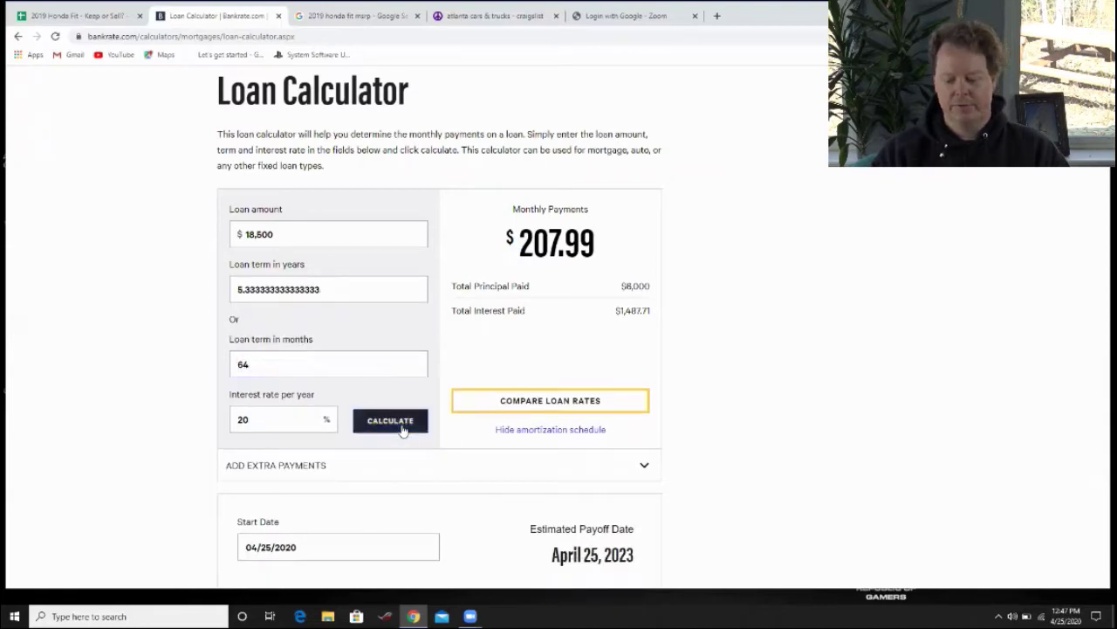
left_click_drag(516, 236, 595, 247)
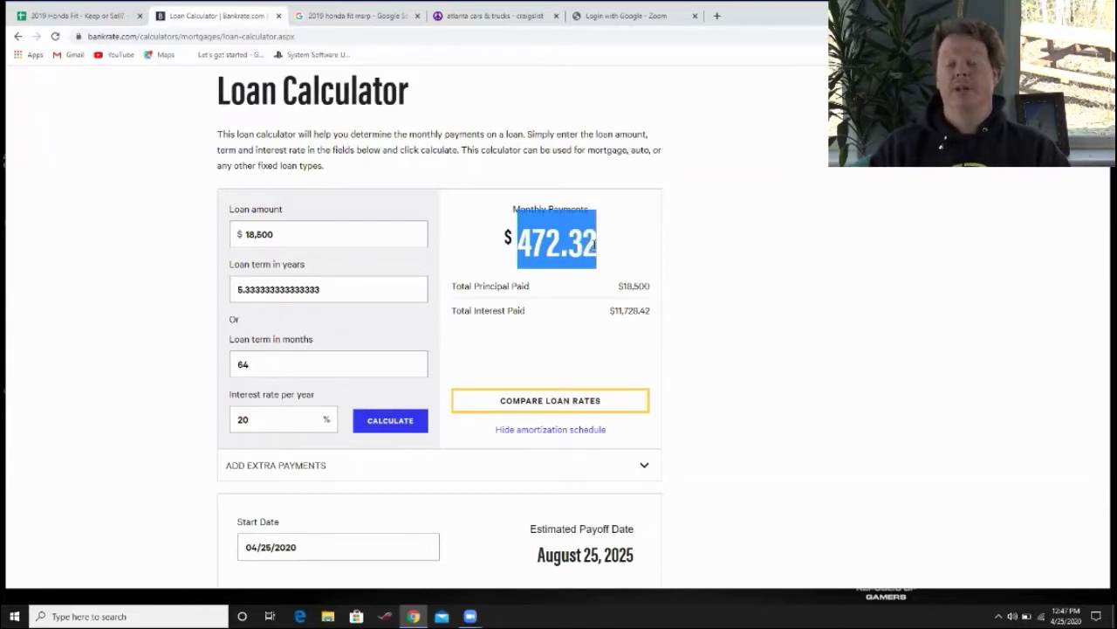
left_click(601, 250)
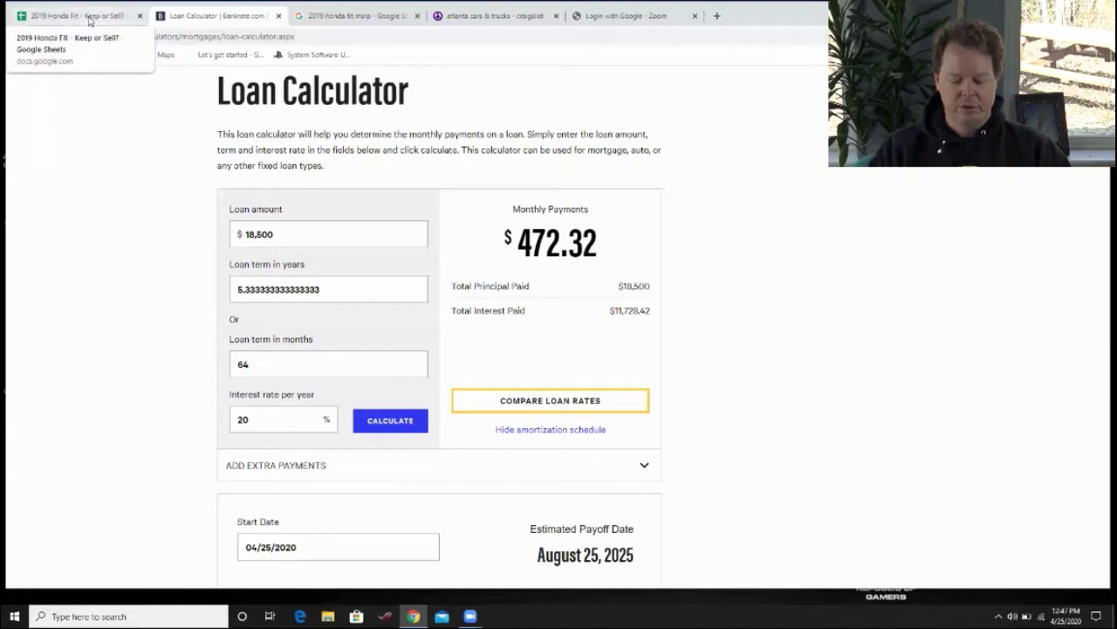
Switch to the 2019 Honda Fit - Keep or Sell? spreadsheet and review the payment schedule on the Current sheet, including the Nov 2020 row
left_click(90, 18)
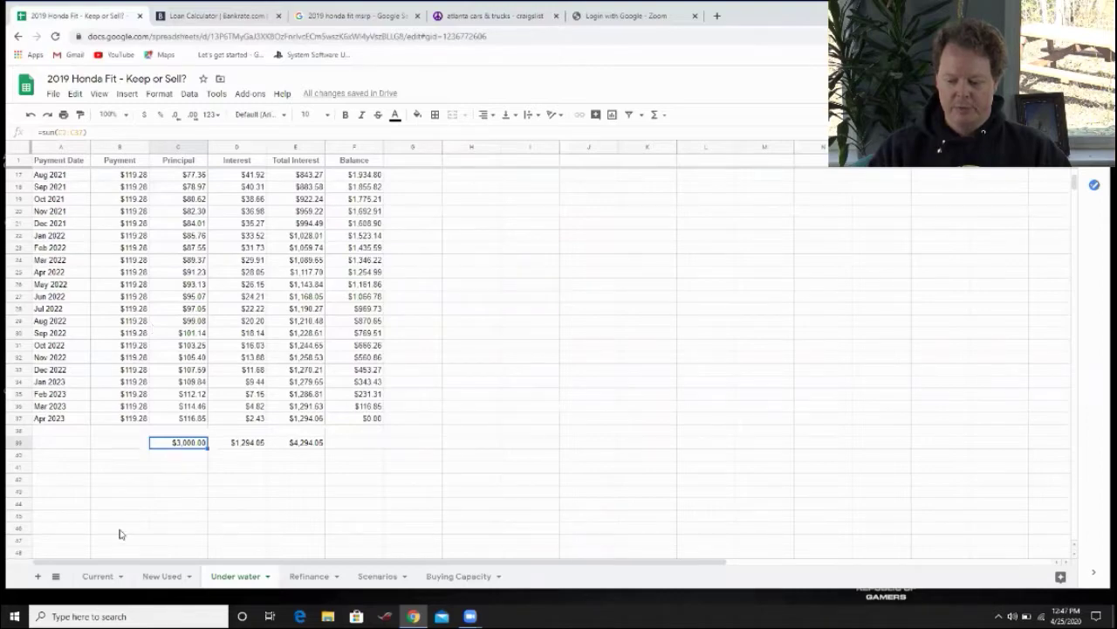
left_click(101, 577)
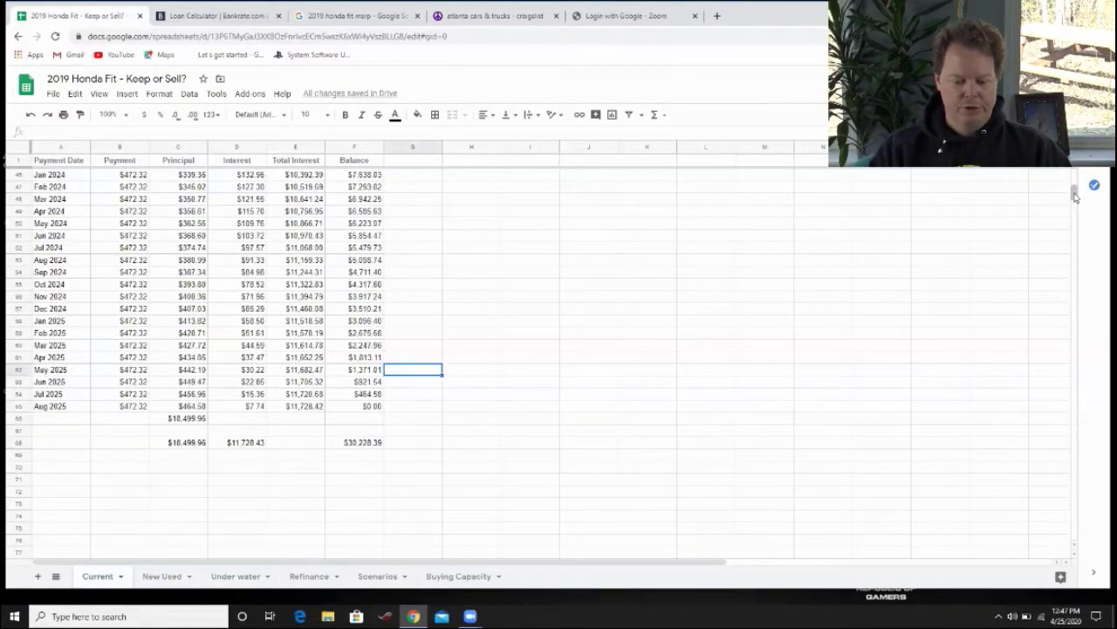
left_click_drag(1075, 196, 975, 186)
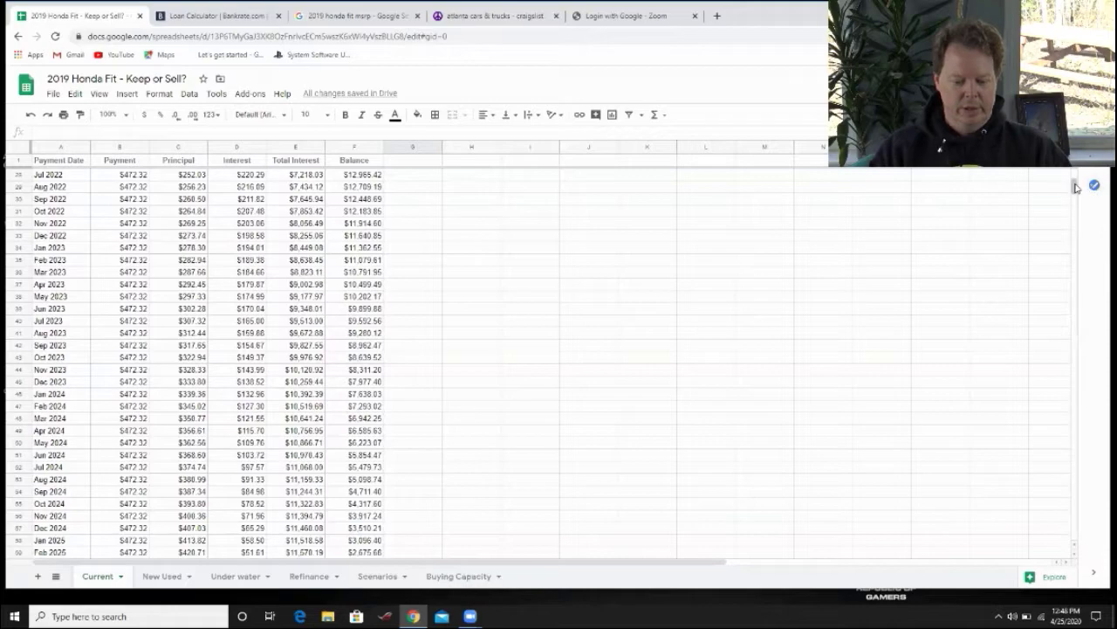
scroll(1075, 188, "up", 3)
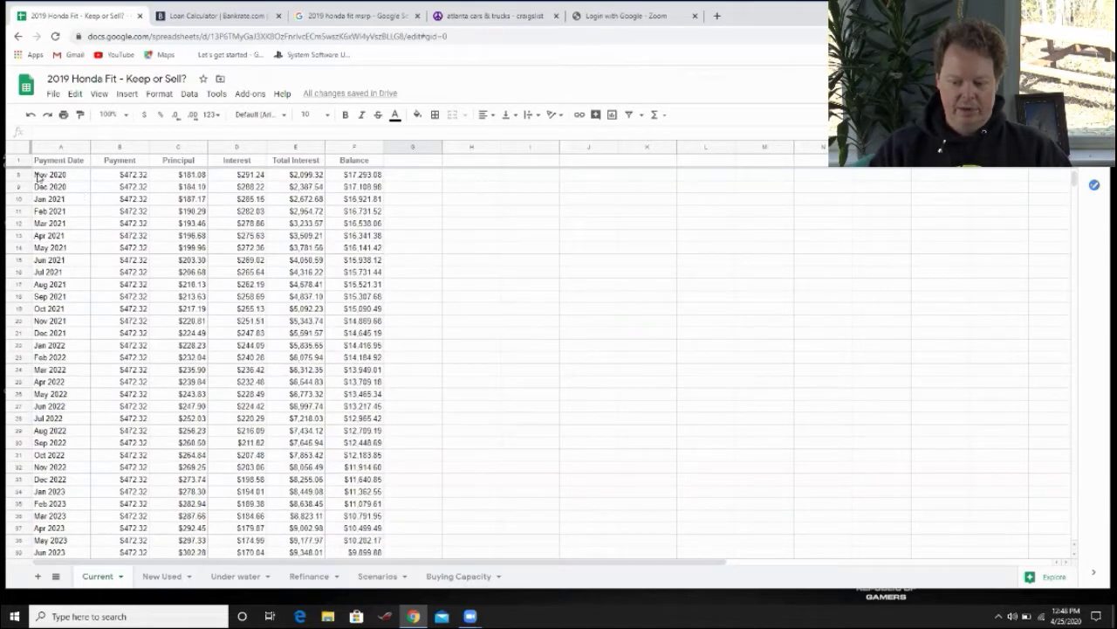
left_click_drag(37, 177, 371, 177)
left_click_drag(1075, 178, 1076, 197)
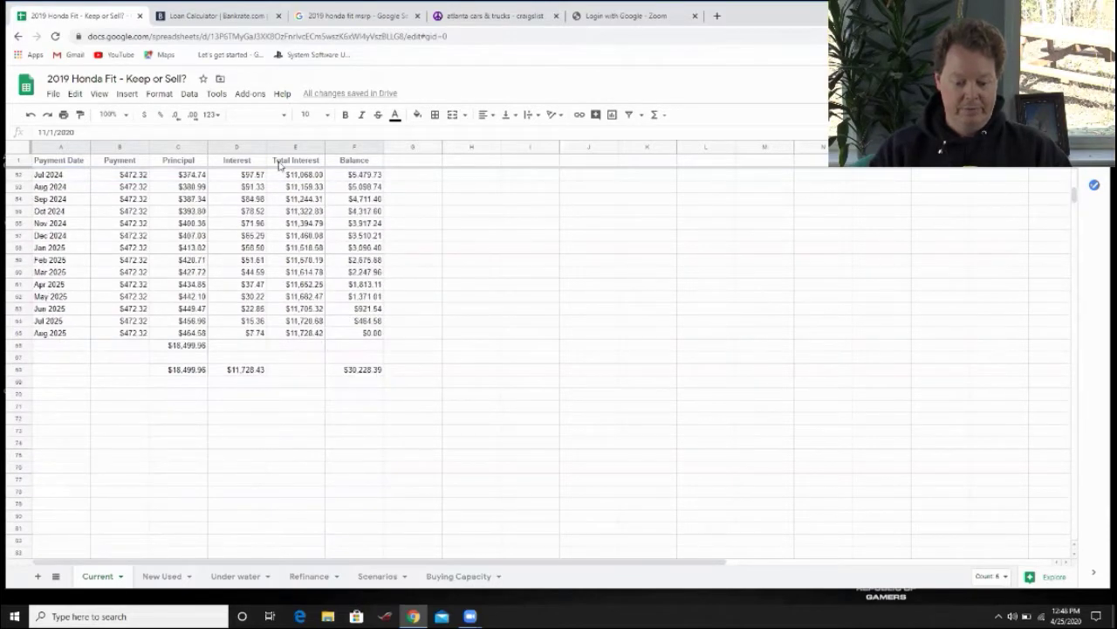
Examine the Principal and Interest columns of the Current schedule, highlighting the interest amounts from May to Dec 2020
left_click(193, 161)
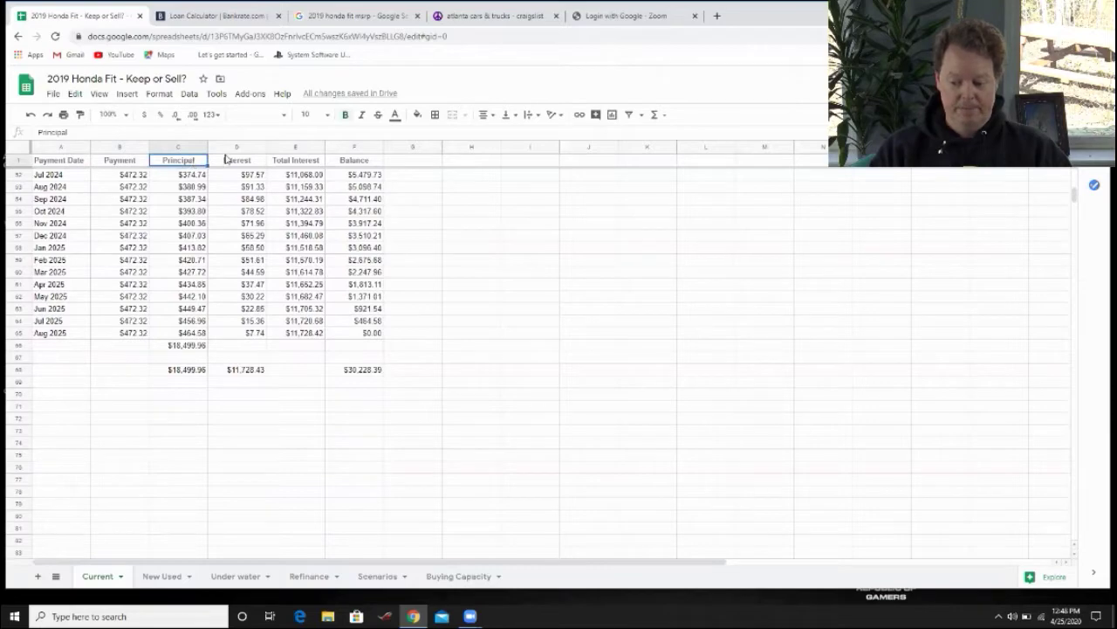
left_click(232, 148)
left_click(239, 179)
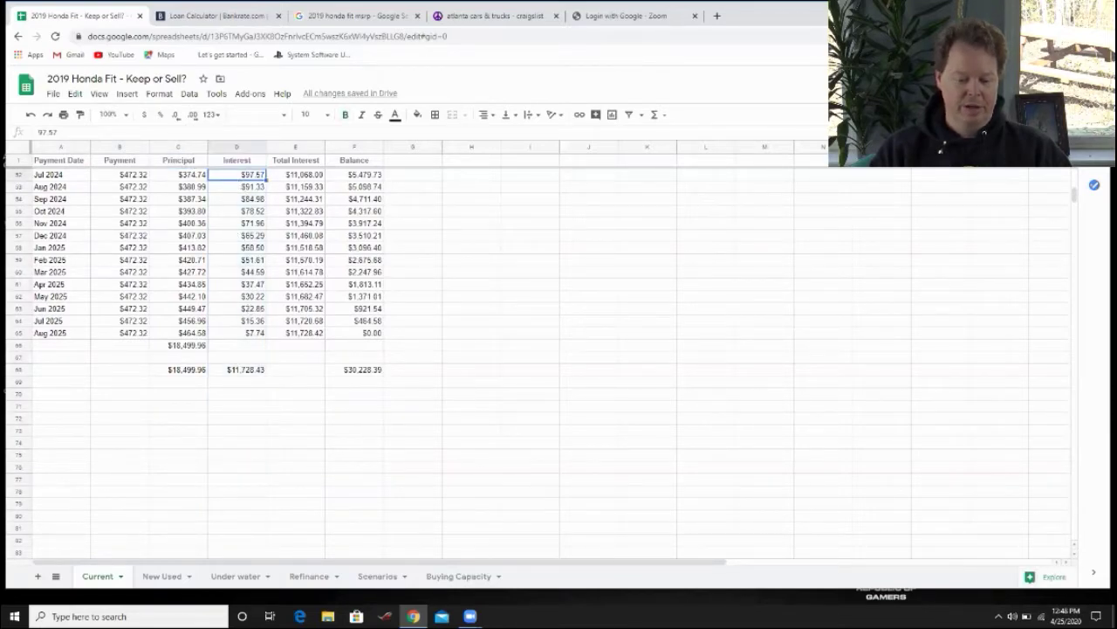
left_click_drag(1075, 194, 1077, 177)
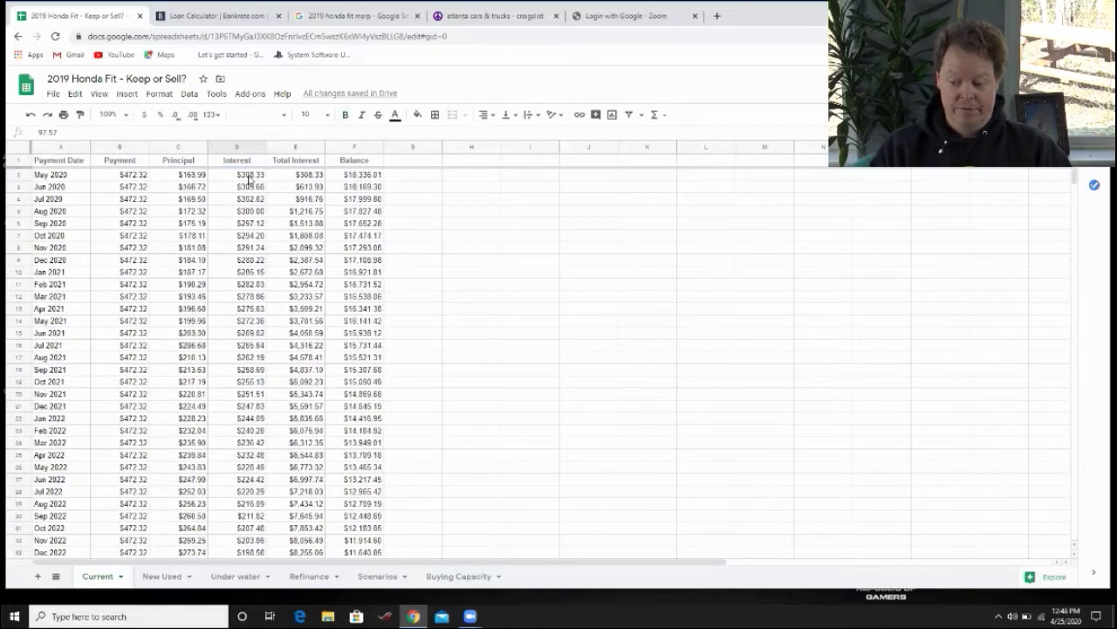
left_click_drag(251, 179, 249, 266)
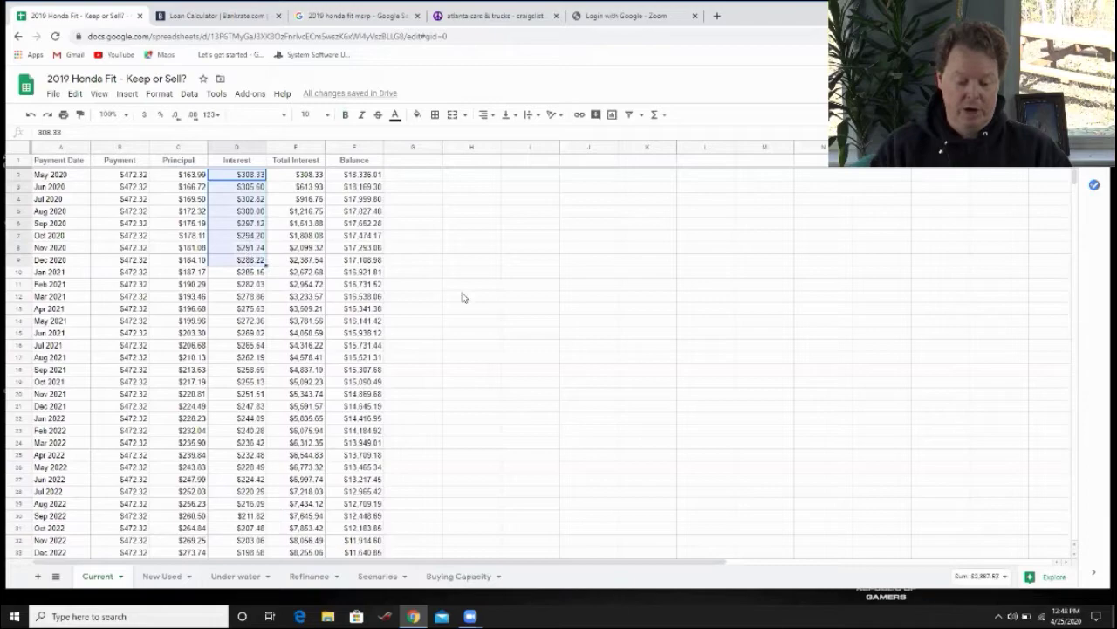
left_click(546, 230)
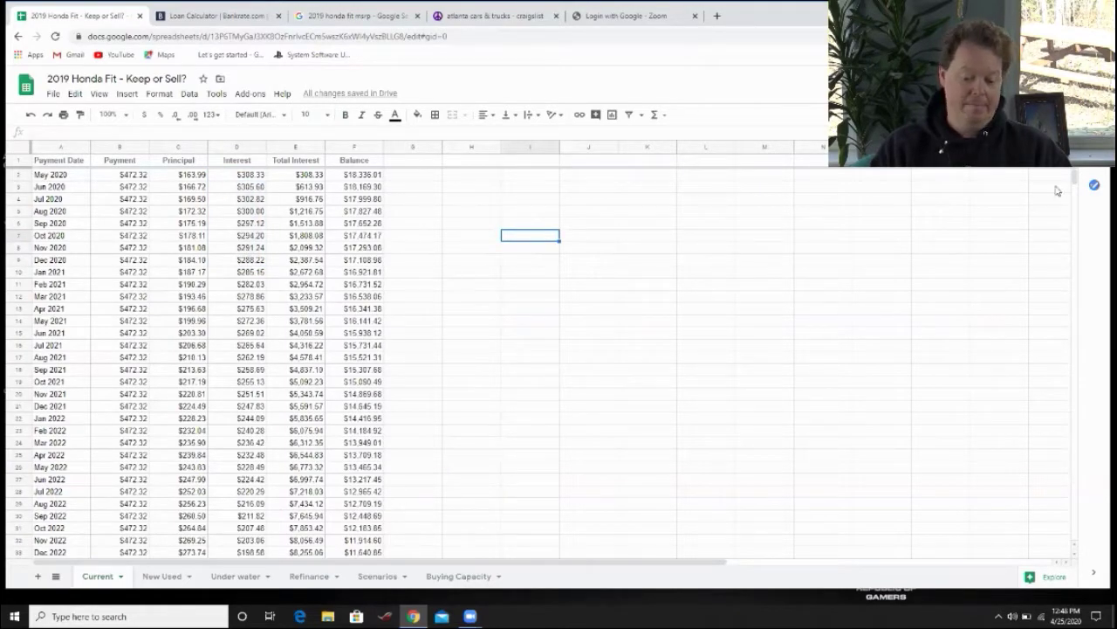
Inspect the principal sum, the interest sum and their combined total below the Current payment schedule
scroll(1072, 181, "down", 4)
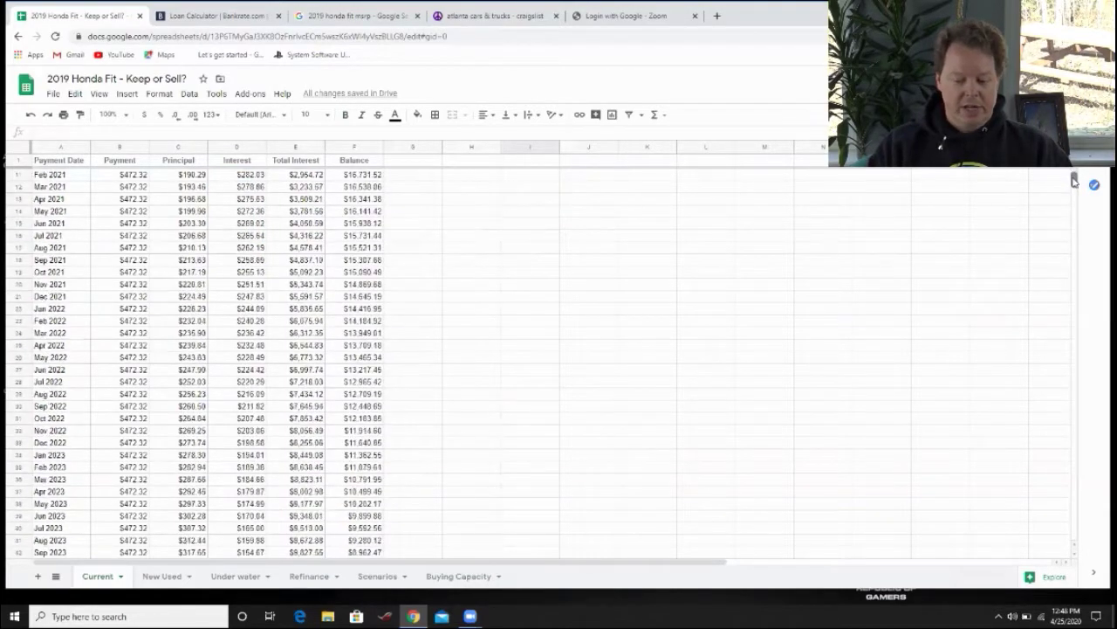
left_click_drag(1073, 181, 1074, 193)
left_click(187, 357)
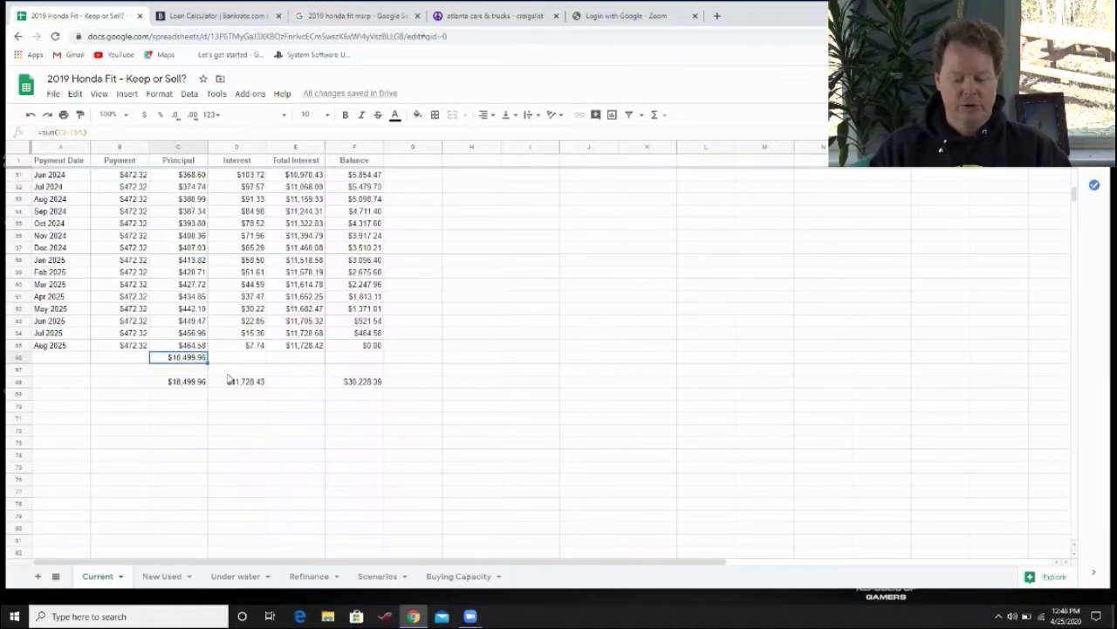
left_click(232, 381)
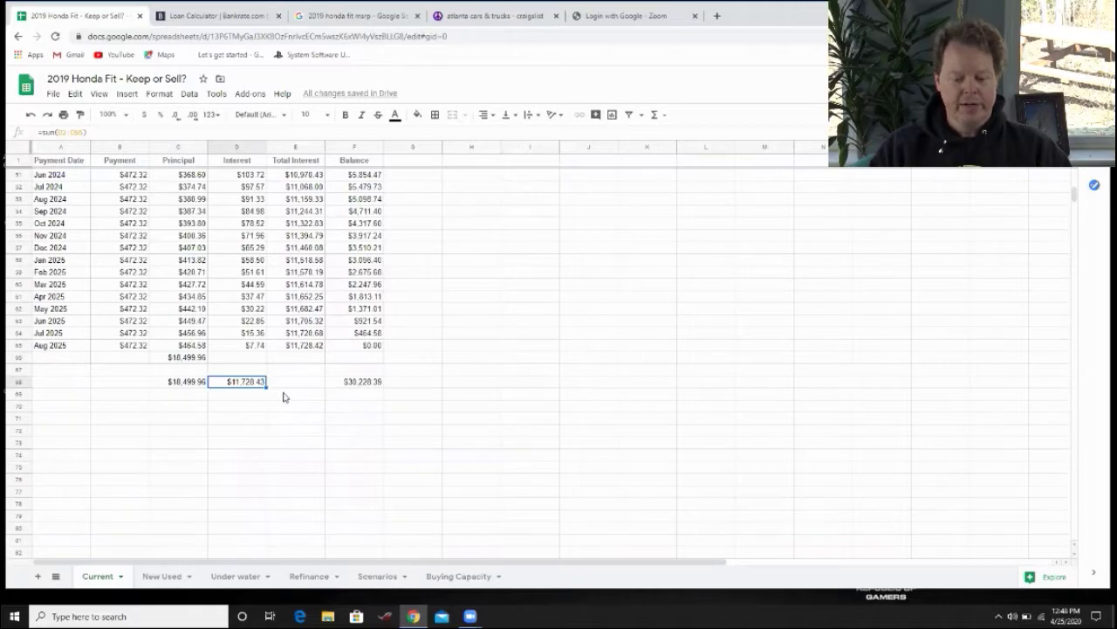
left_click(370, 387)
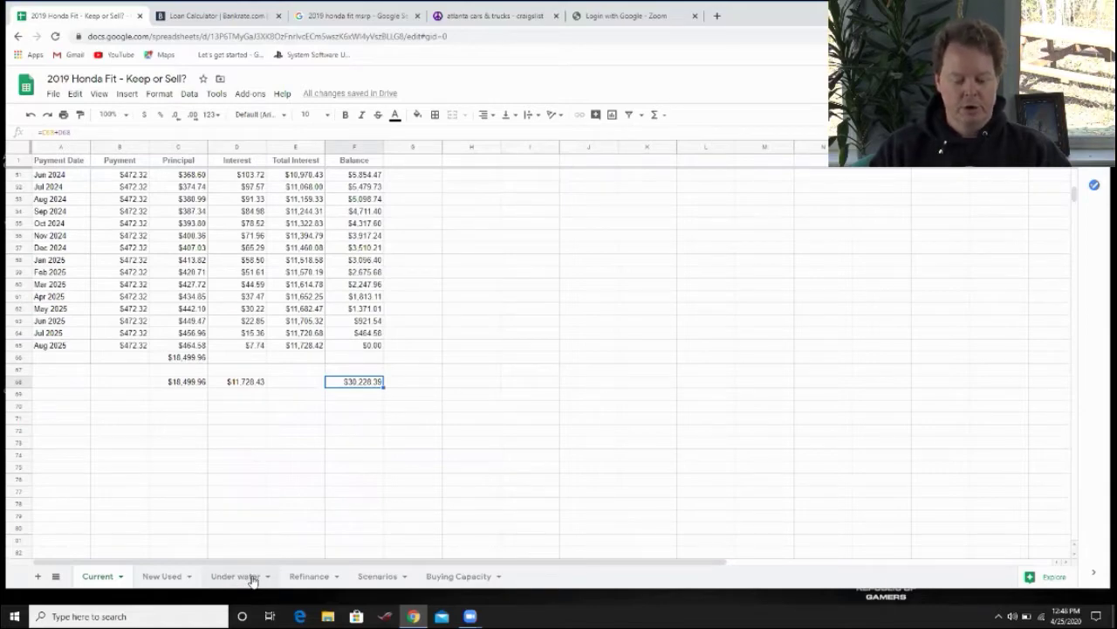
Check the Refinance sheet, then in the Bankrate loan calculator set 15% yearly interest and a 60-month term and calculate the payment
left_click(311, 577)
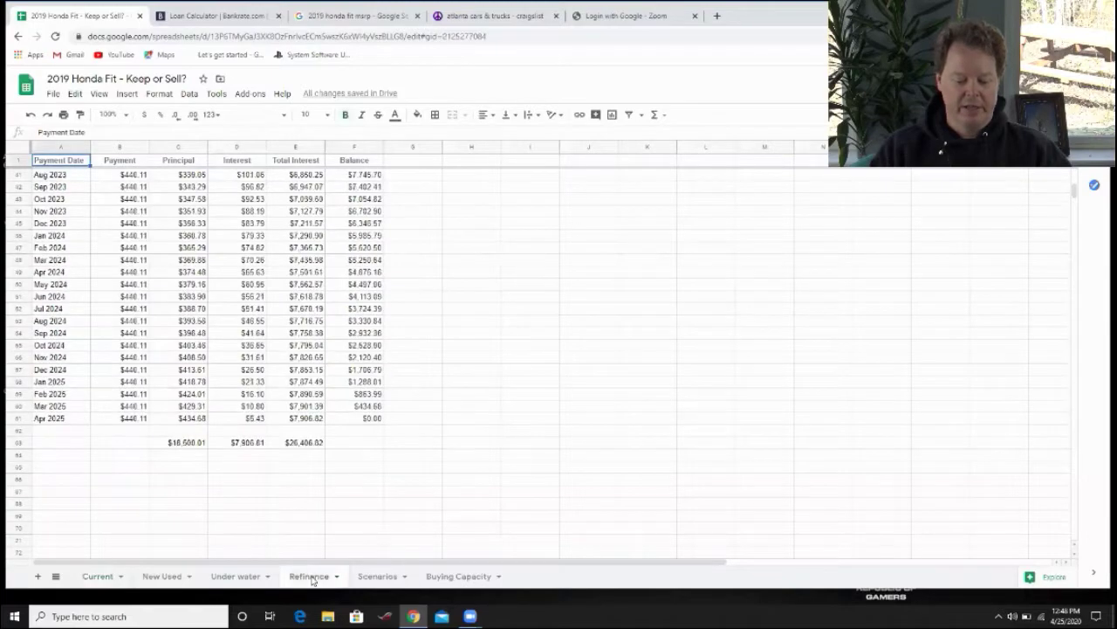
left_click(223, 16)
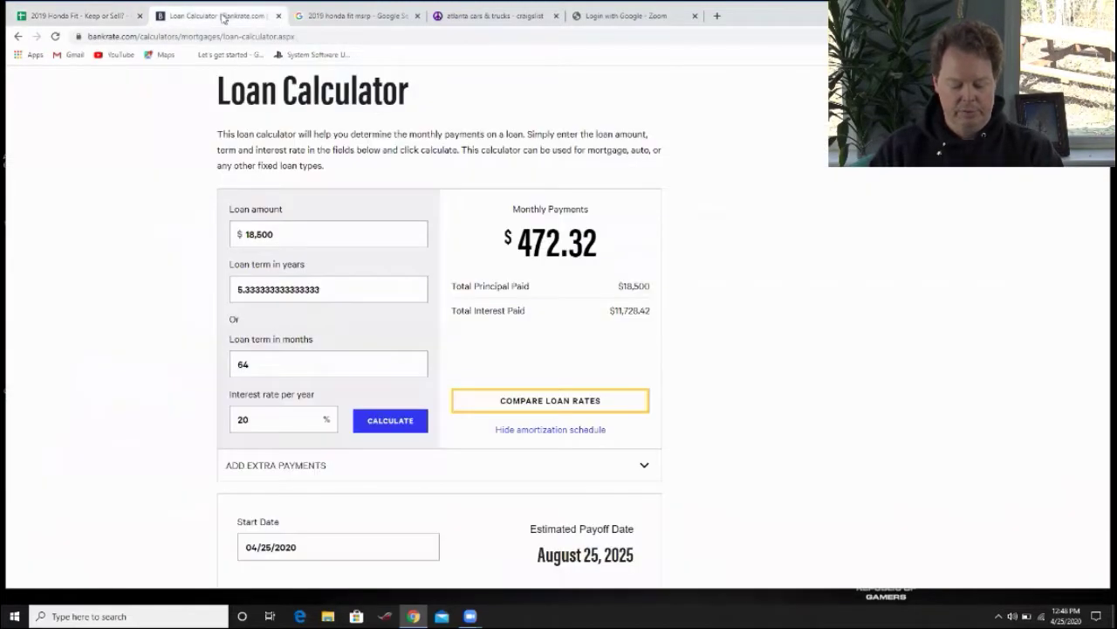
double_click(255, 418)
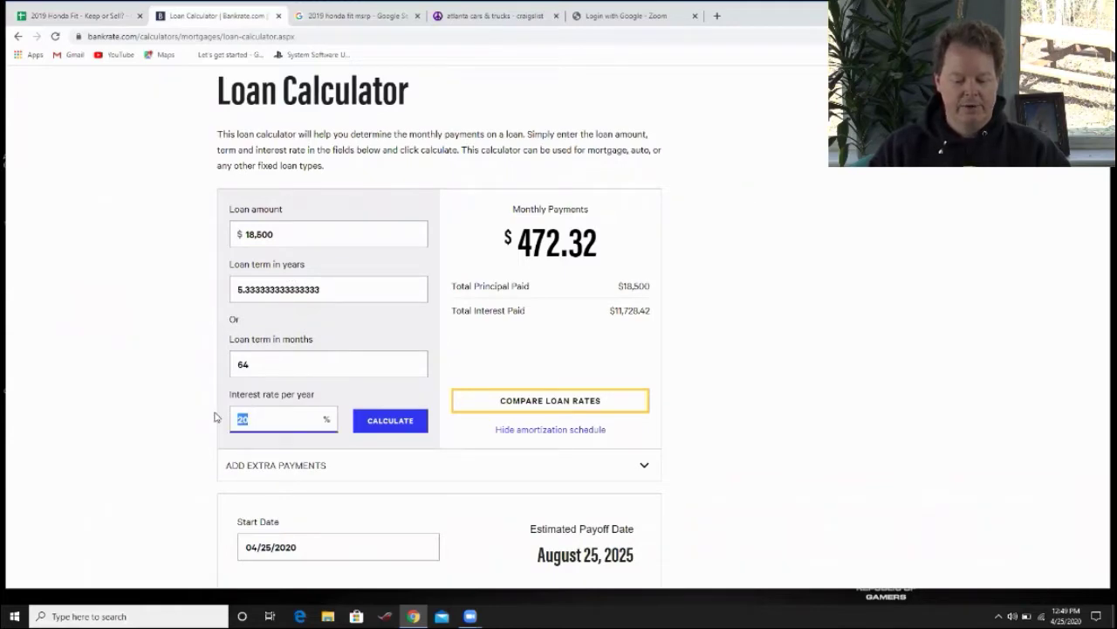
type("15")
double_click(283, 364)
type("60")
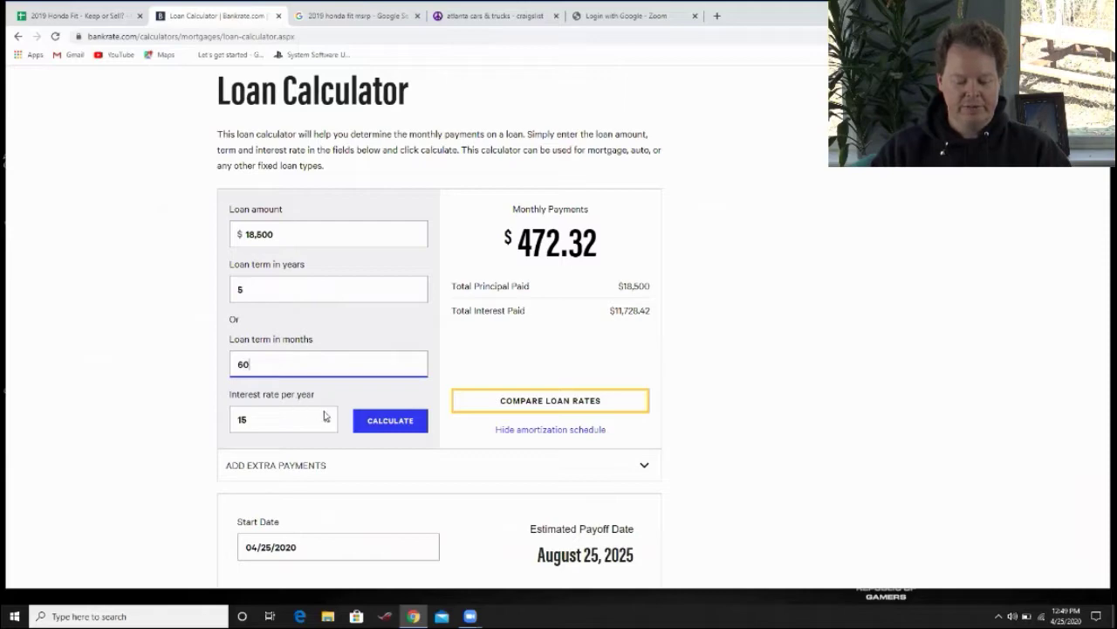
left_click(368, 422)
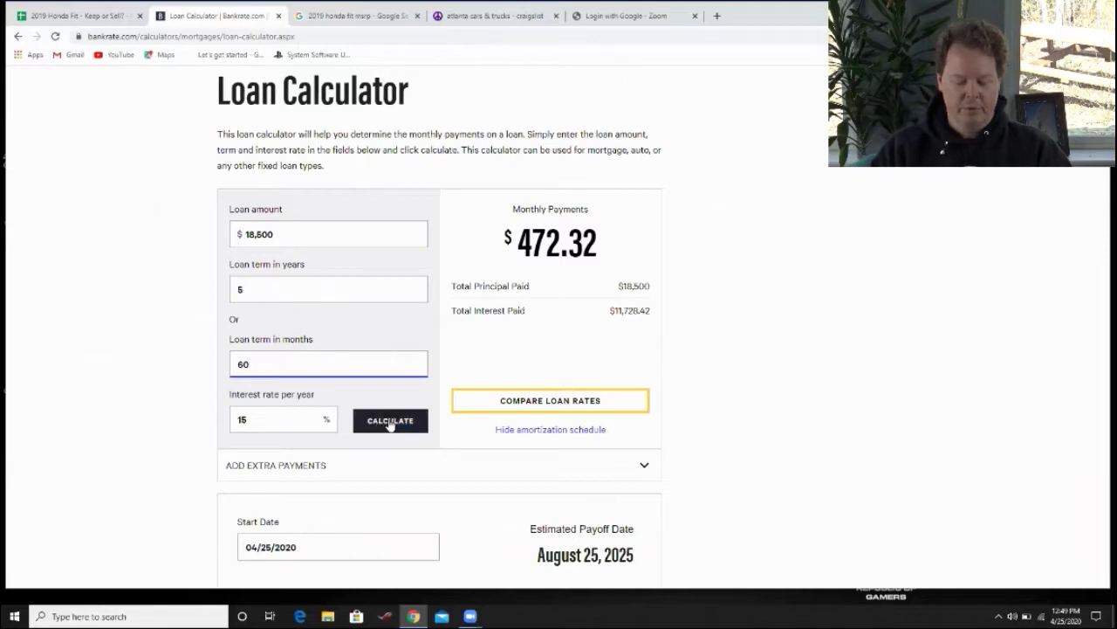
left_click(390, 424)
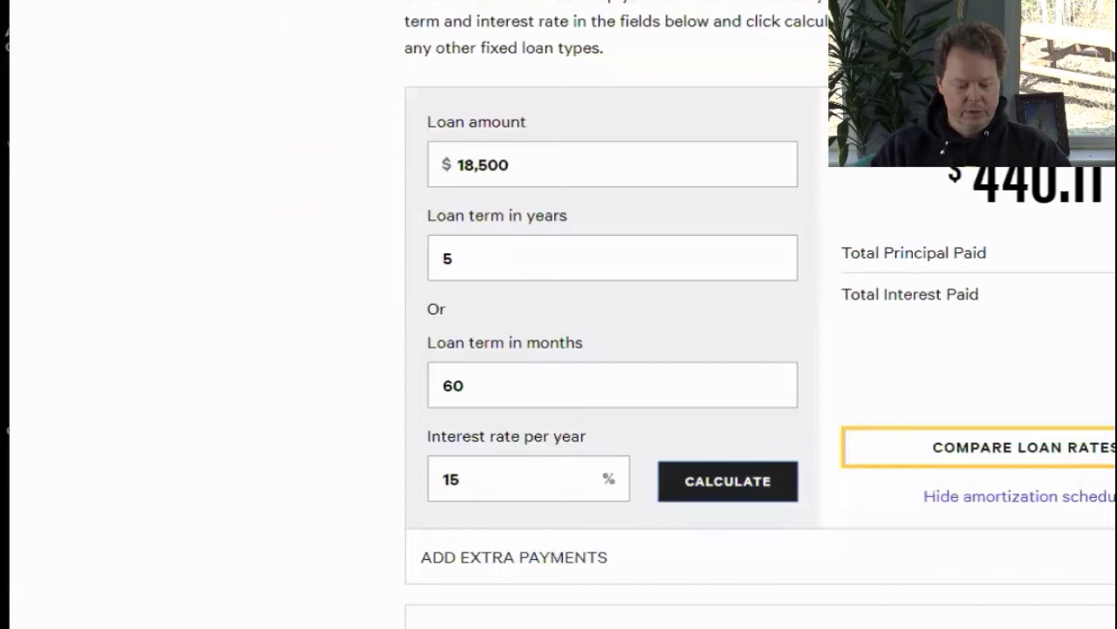
Return to the Refinance sheet and inspect the final payment rows plus the principal, interest and combined totals below the schedule
left_click(224, 43)
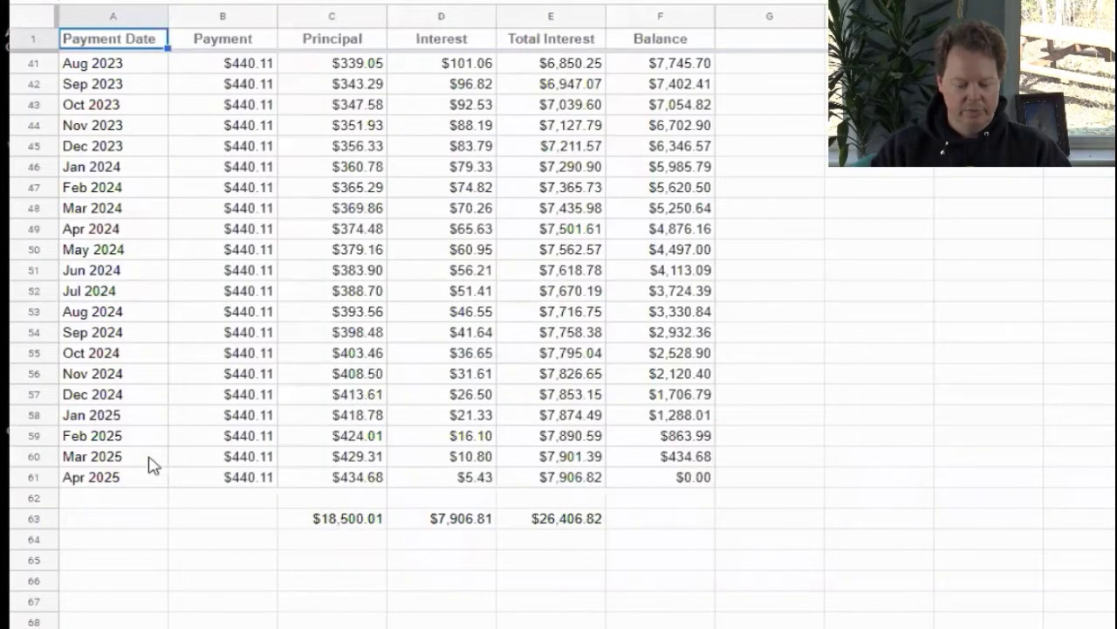
left_click(114, 461)
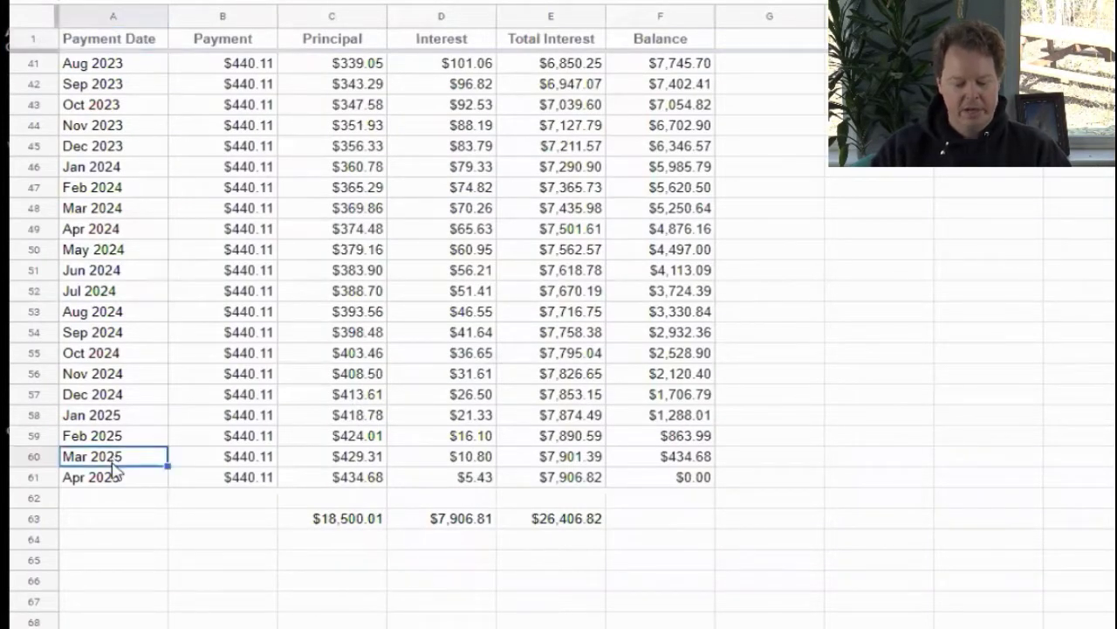
left_click(345, 524)
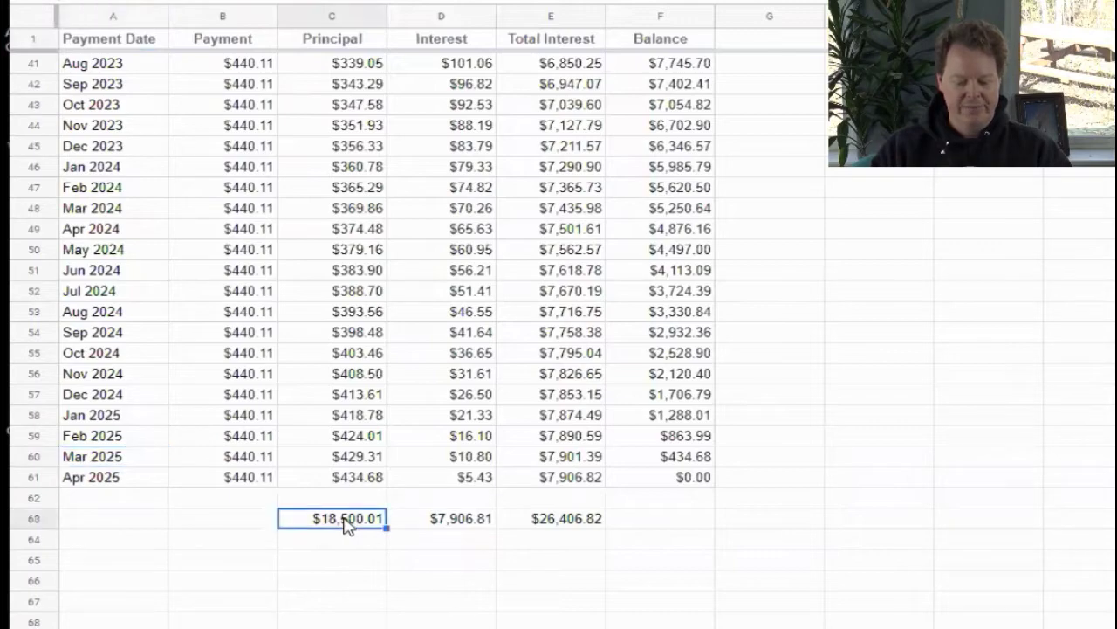
left_click(469, 523)
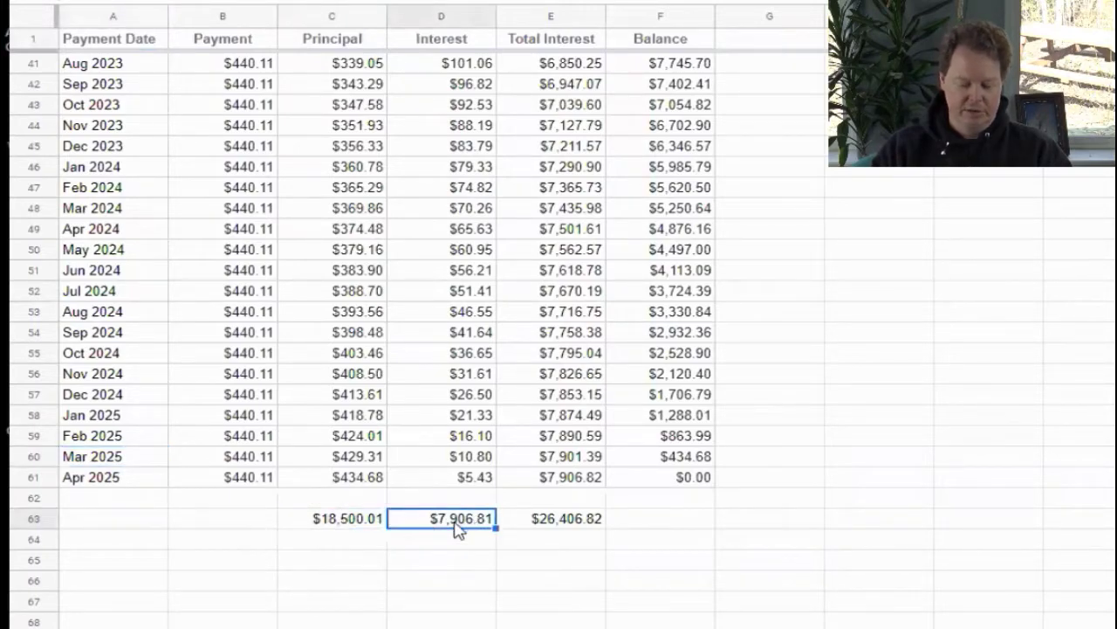
left_click(566, 521)
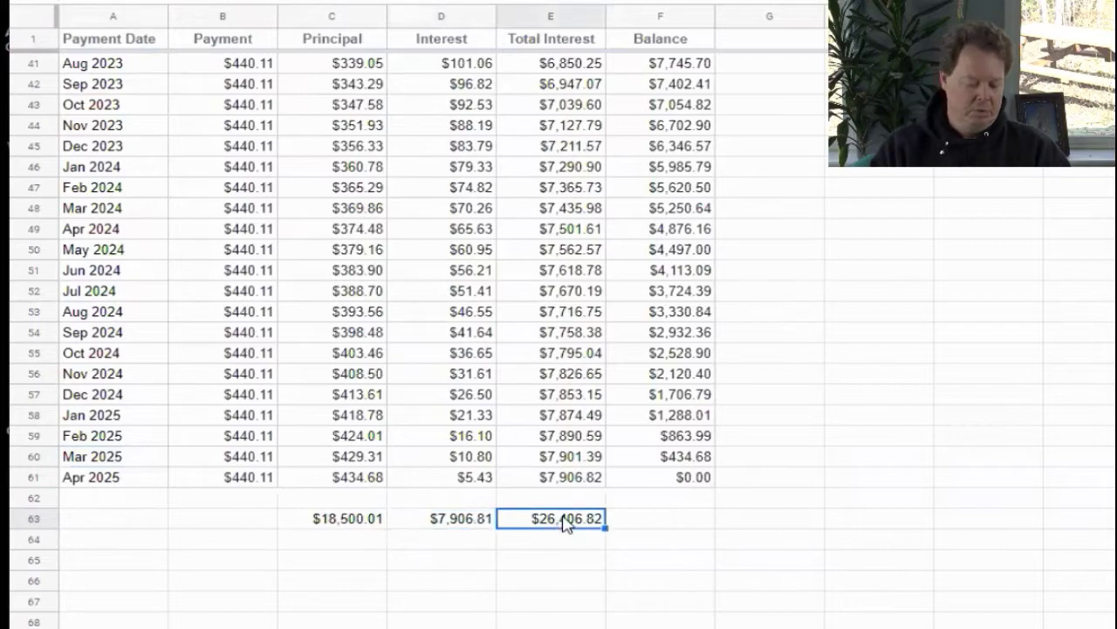
left_click(460, 522)
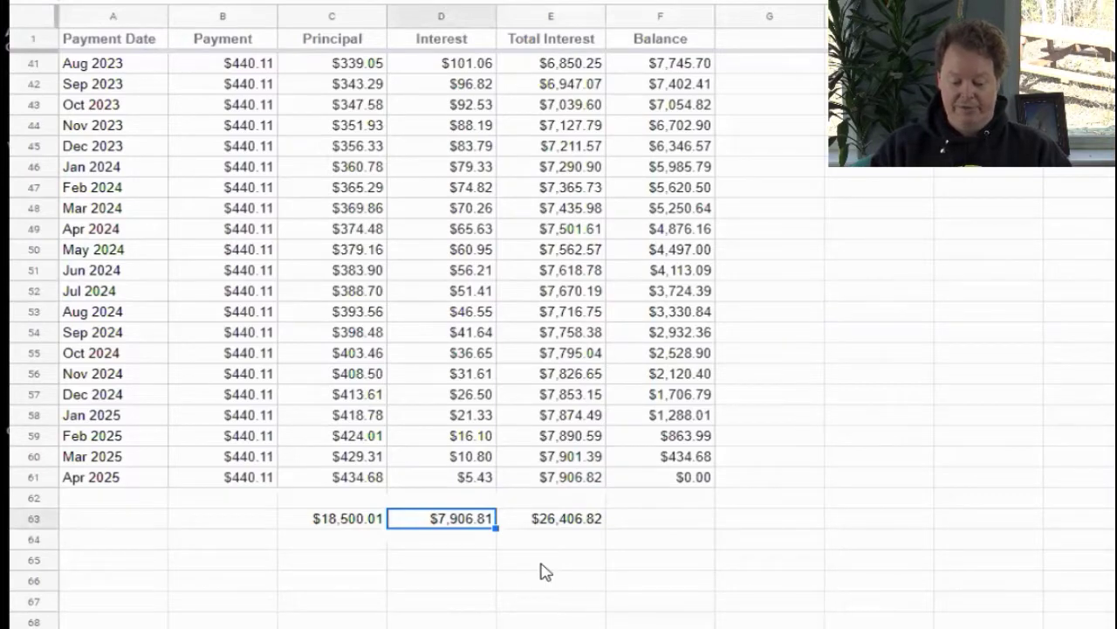
left_click(560, 522)
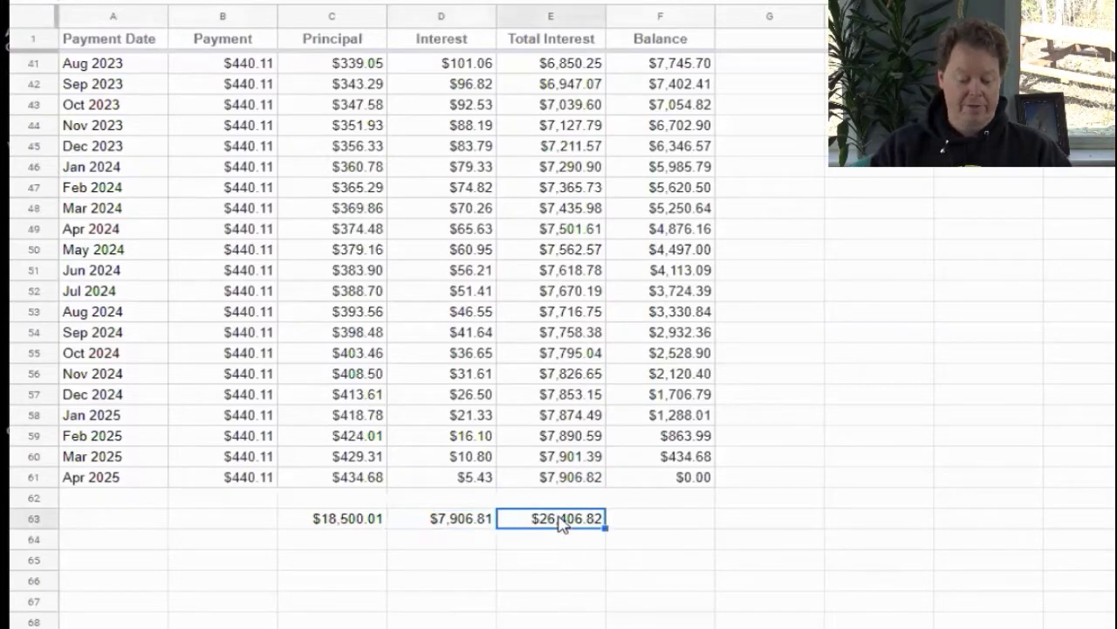
left_click(363, 521)
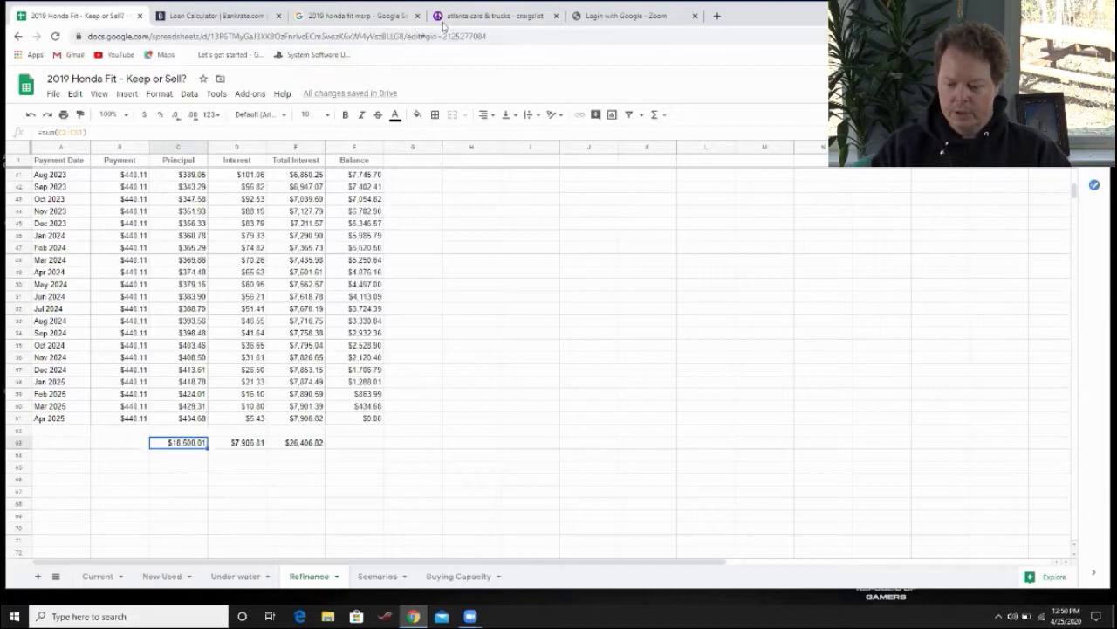
Switch to the Atlanta craigslist cars and trucks page, limit the listings to those by owner and browse them
left_click(476, 16)
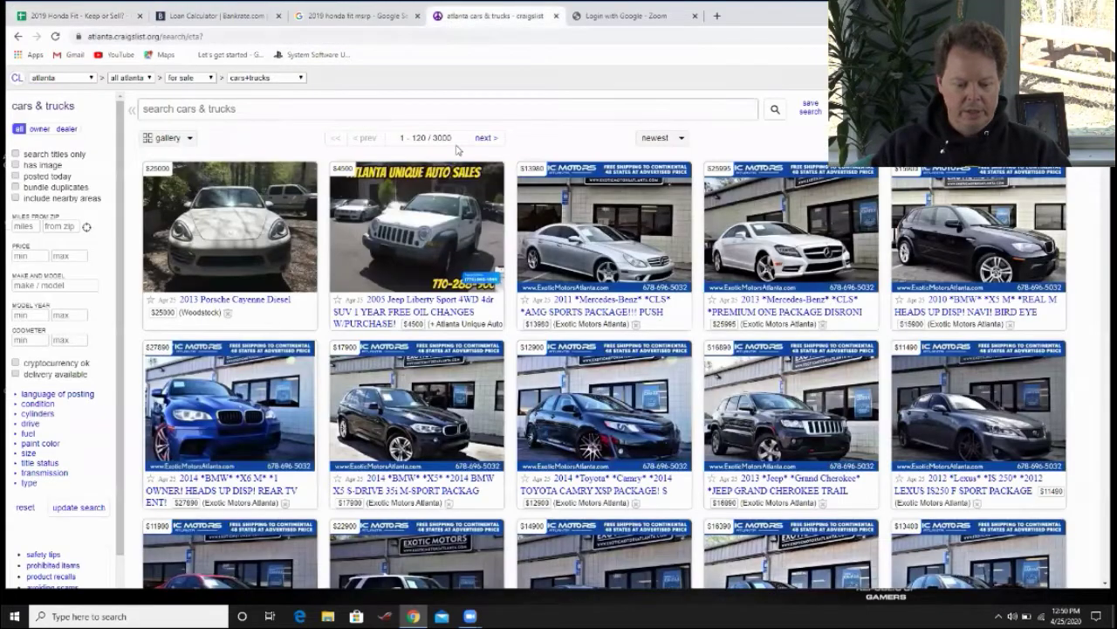
left_click(39, 129)
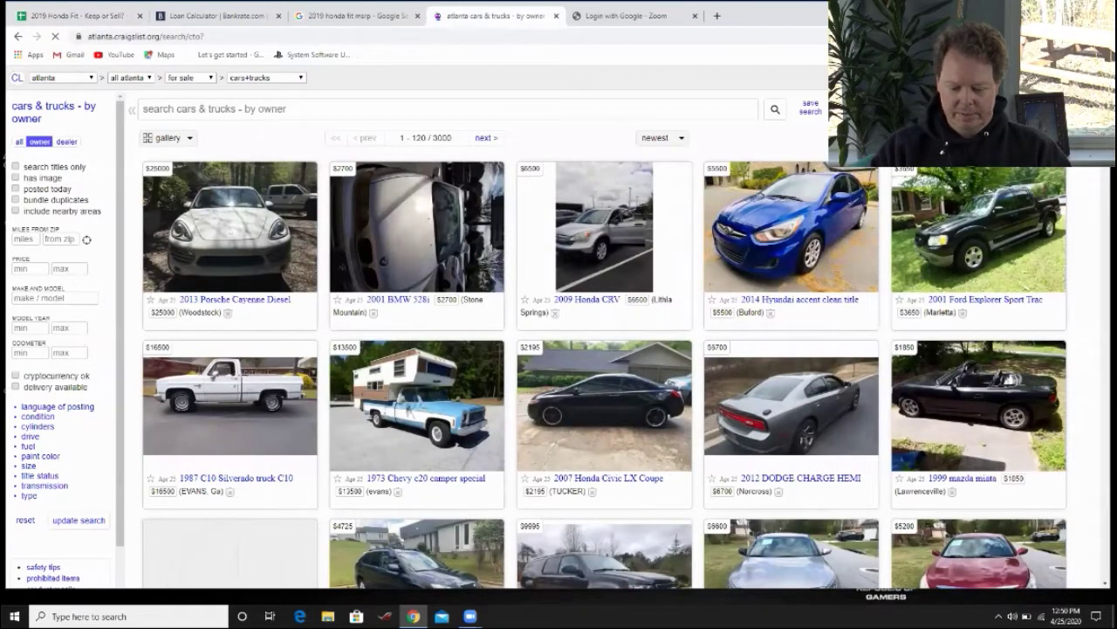
scroll(602, 349, "down", 1)
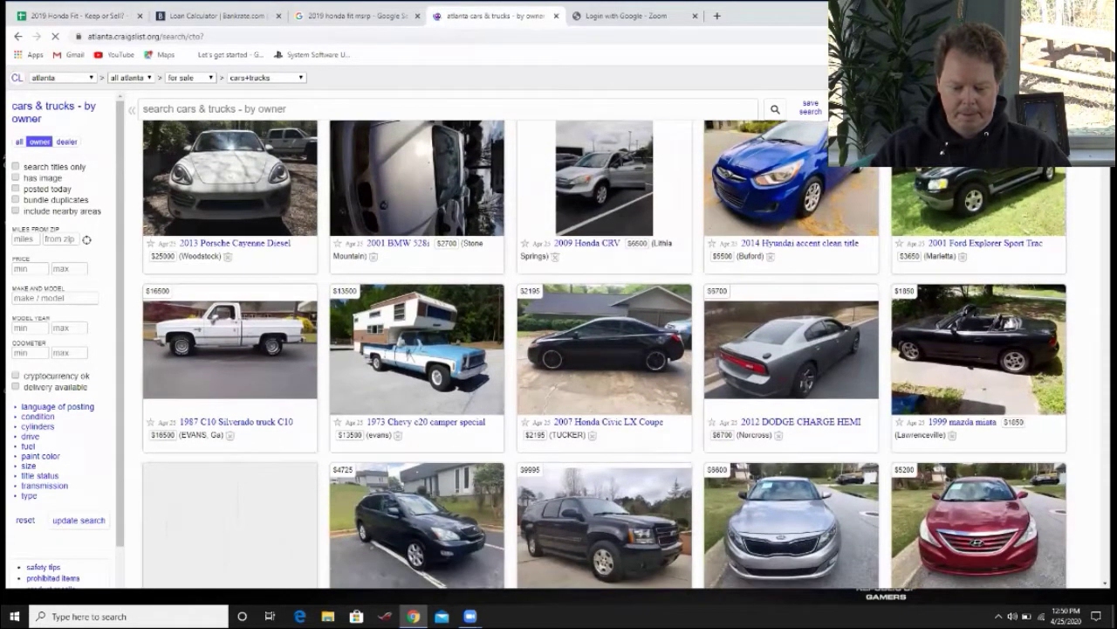
scroll(602, 349, "down", 2)
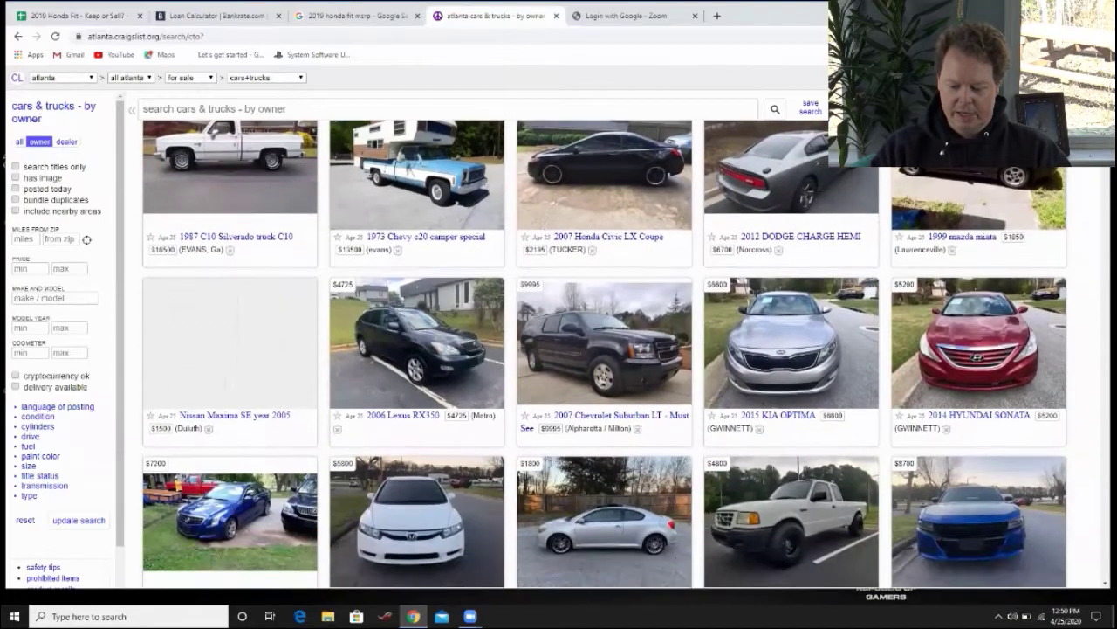
scroll(1100, 197, "down", 5)
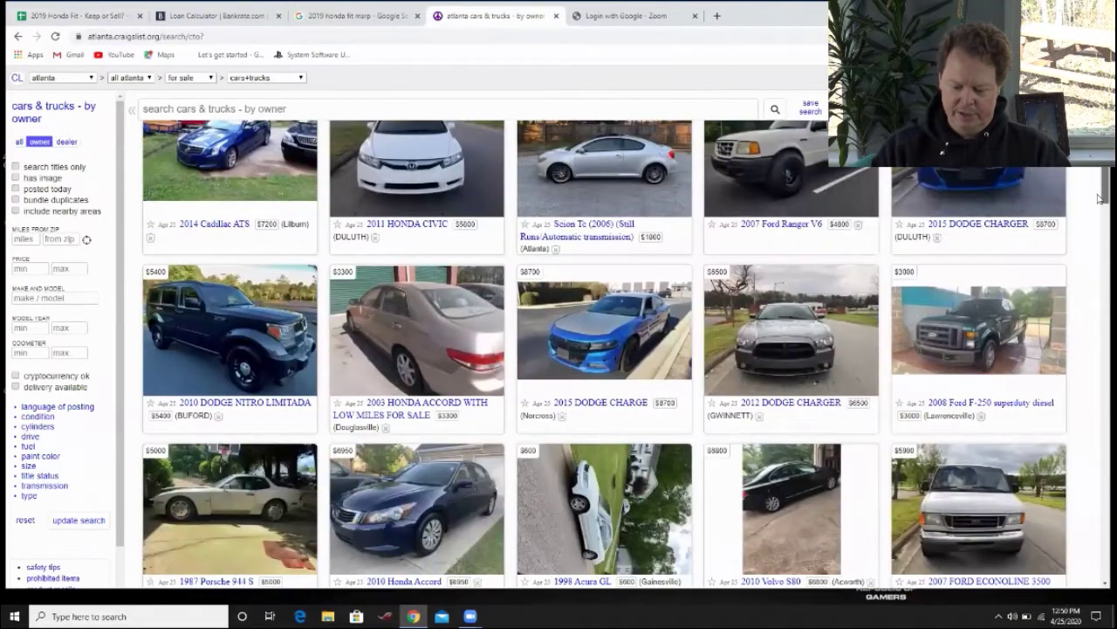
scroll(1100, 199, "down", 1)
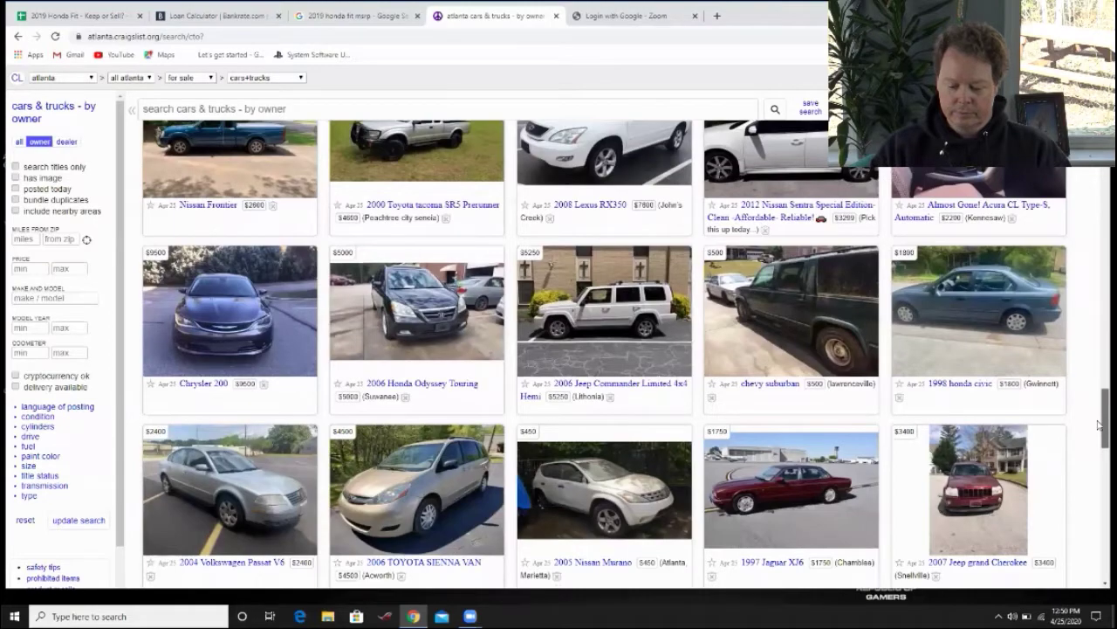
left_click_drag(1098, 426, 1098, 152)
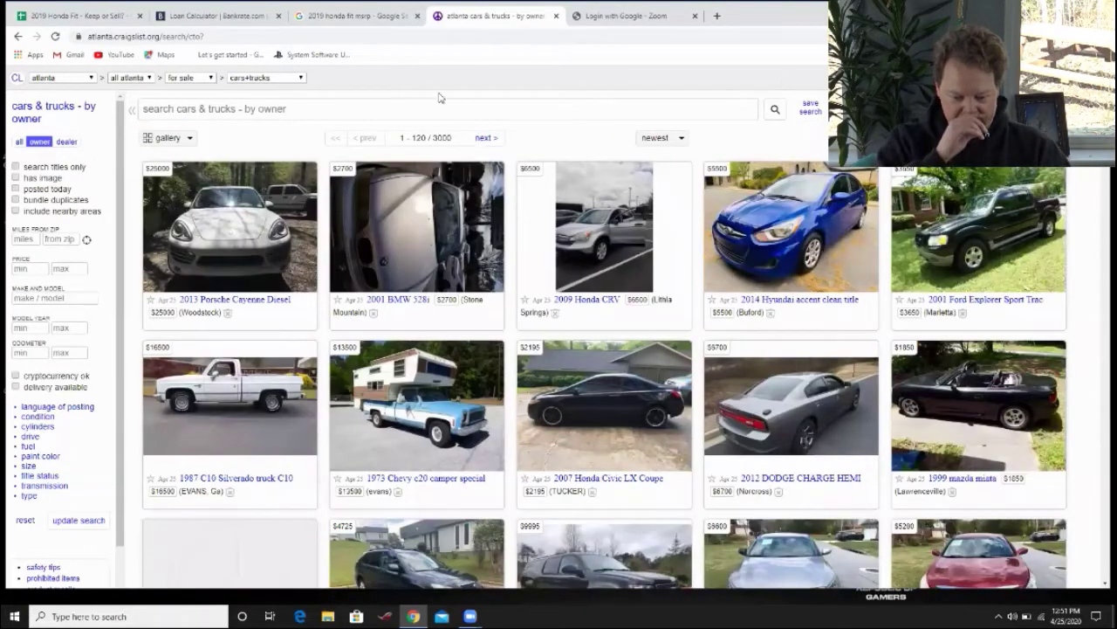
Search the by-owner listings for honda crv and open the Honda CRV CR-V EX with 88,000 miles listing
left_click(260, 108)
type("honda crv")
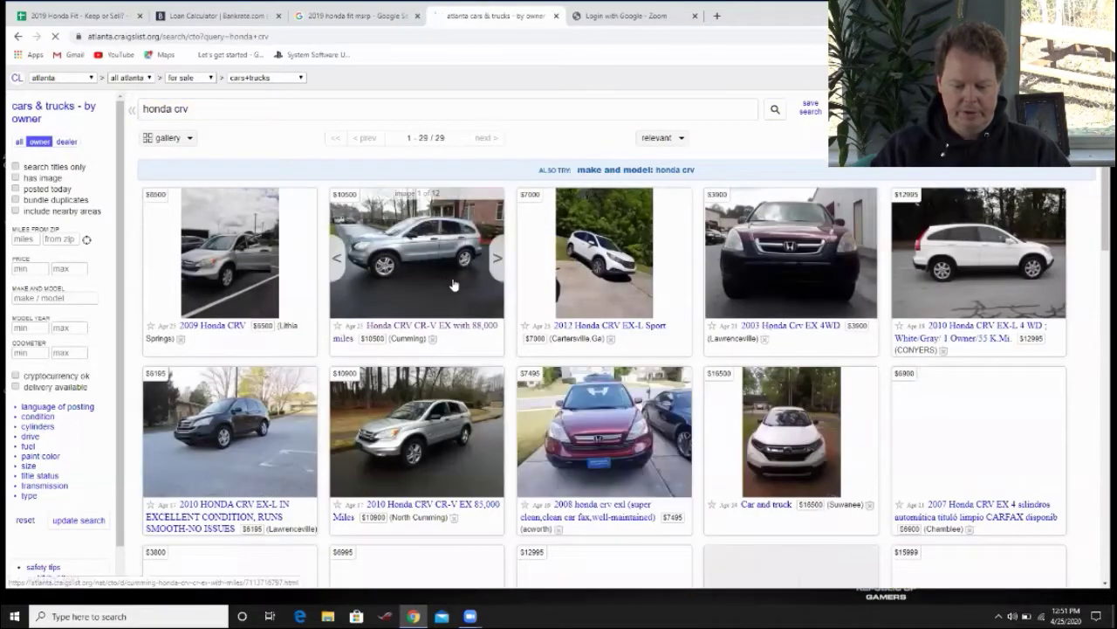
left_click(448, 324)
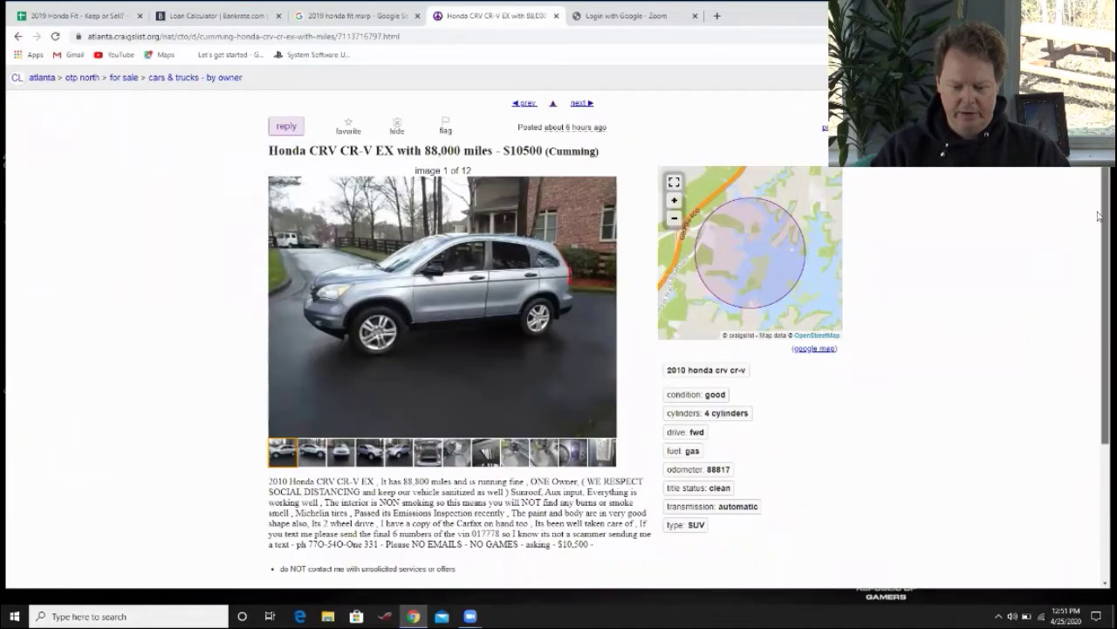
Examine the Honda CR-V listing's model year, asking price, last photo and seller description
scroll(1099, 197, "down", 1)
scroll(1099, 198, "up", 1)
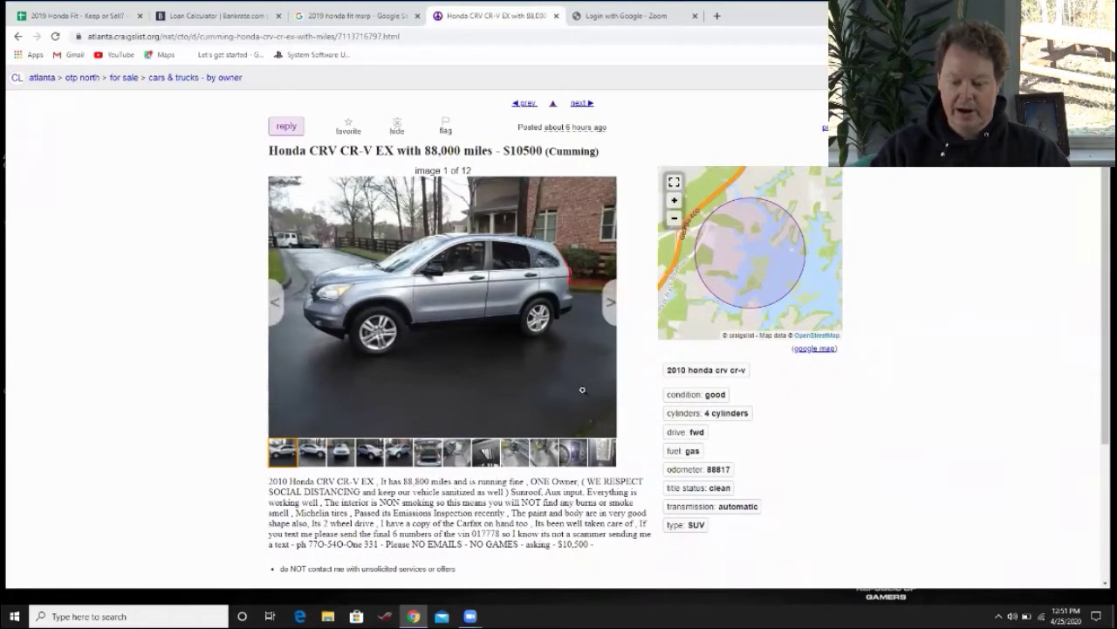
double_click(689, 370)
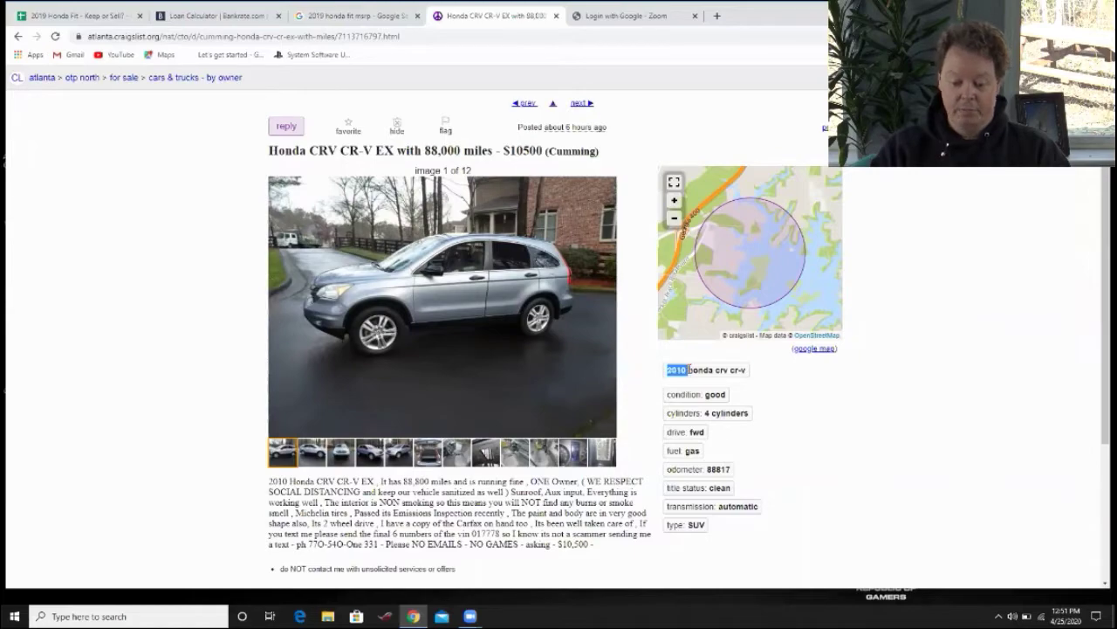
left_click_drag(503, 150, 543, 151)
left_click(543, 151)
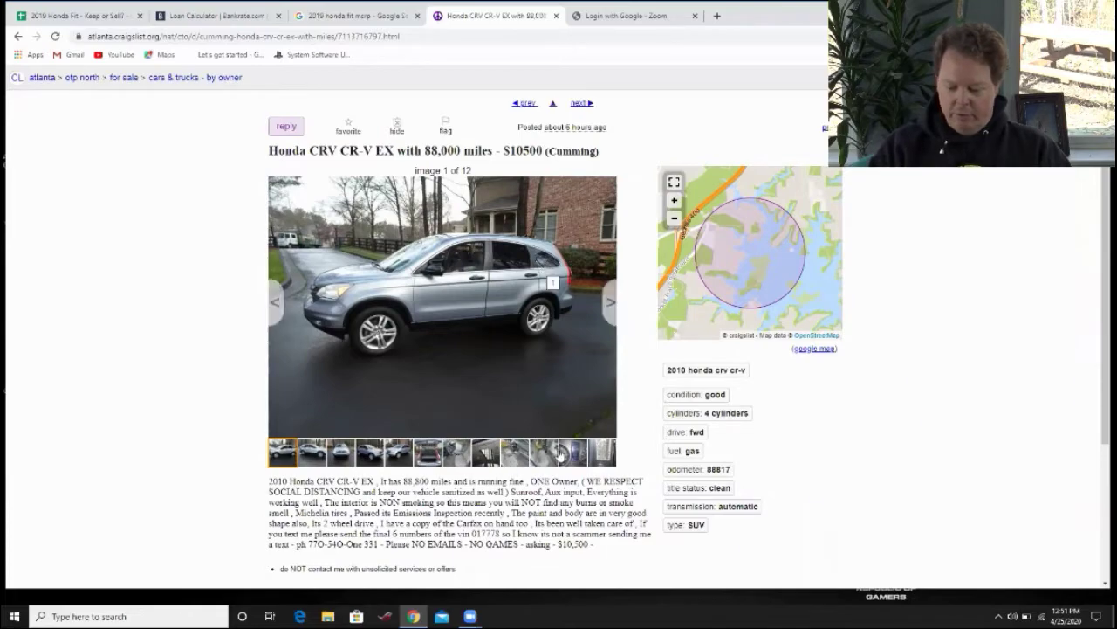
mouse_move(602, 451)
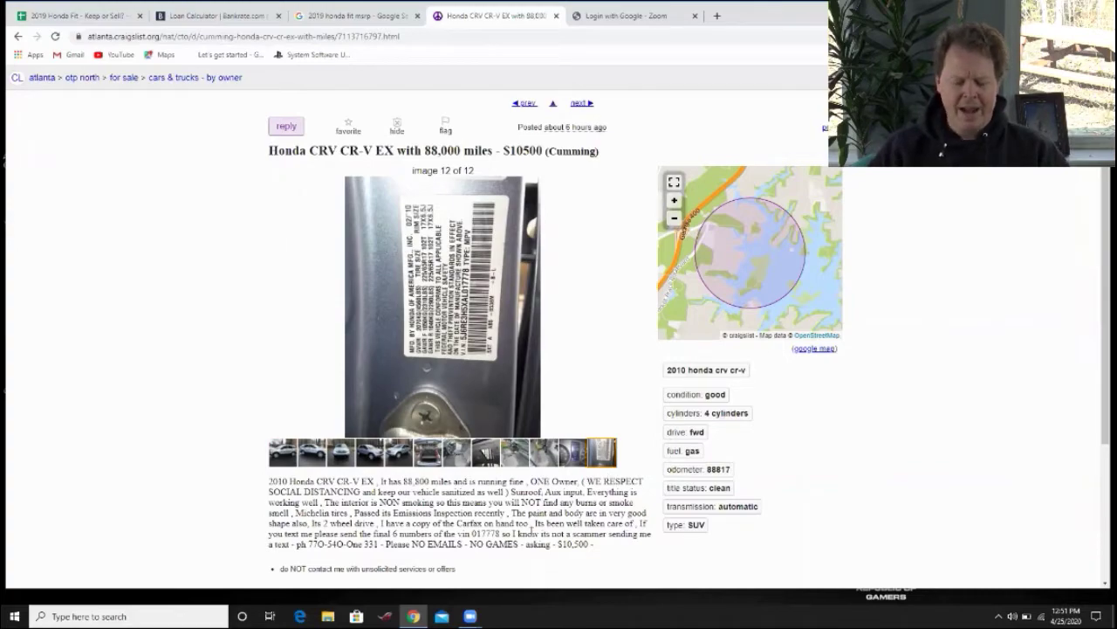
left_click_drag(322, 523, 349, 523)
left_click(382, 532)
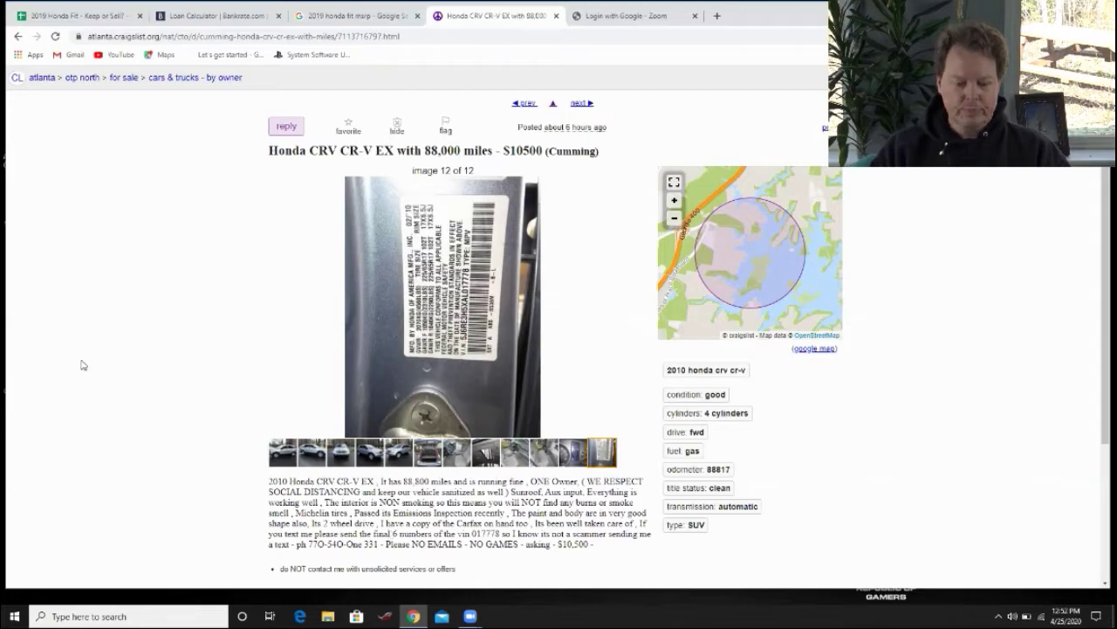
left_click_drag(516, 150, 535, 150)
left_click(535, 150)
Switch to the New Used sheet of the Honda Fit spreadsheet and review its payment schedule and principal, interest and combined totals
left_click(52, 12)
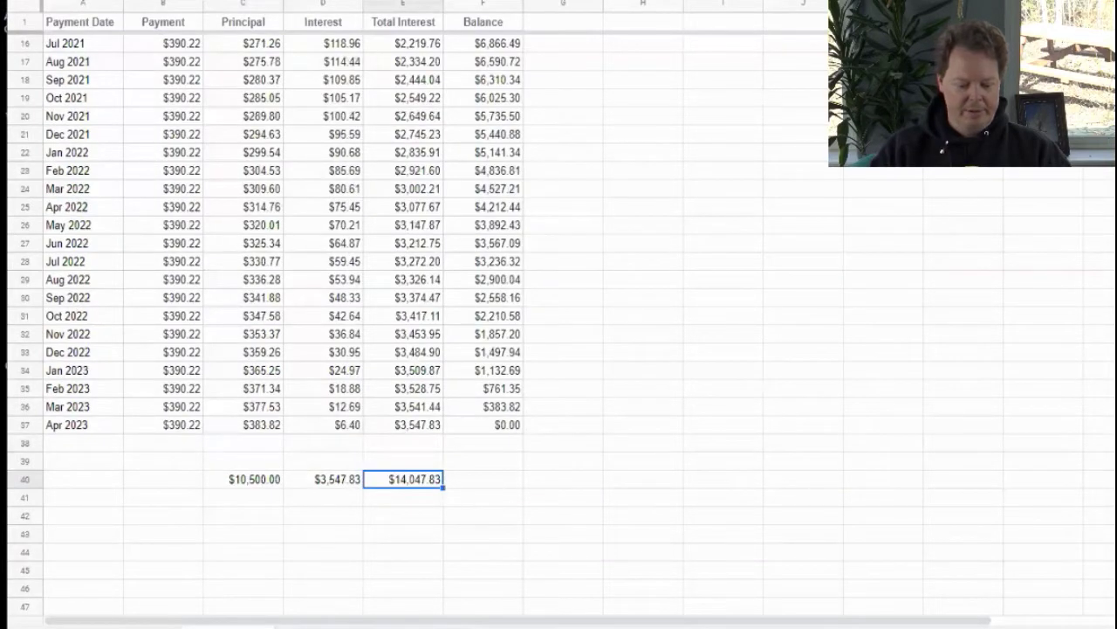
scroll(349, 323, "up", 5)
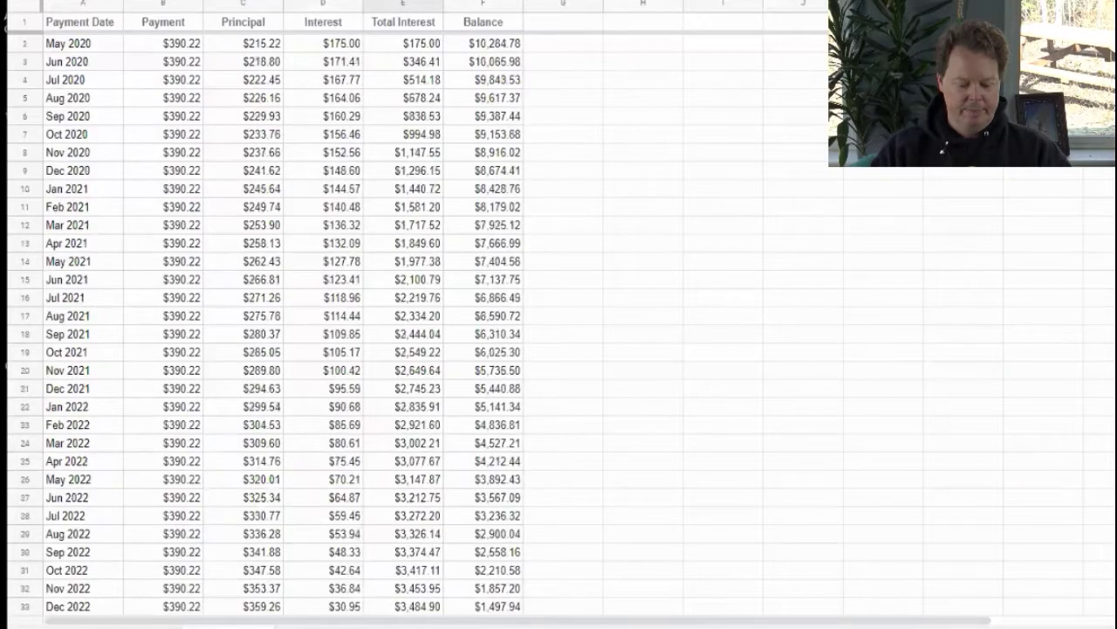
scroll(816, 412, "down", 6)
scroll(816, 412, "up", 3)
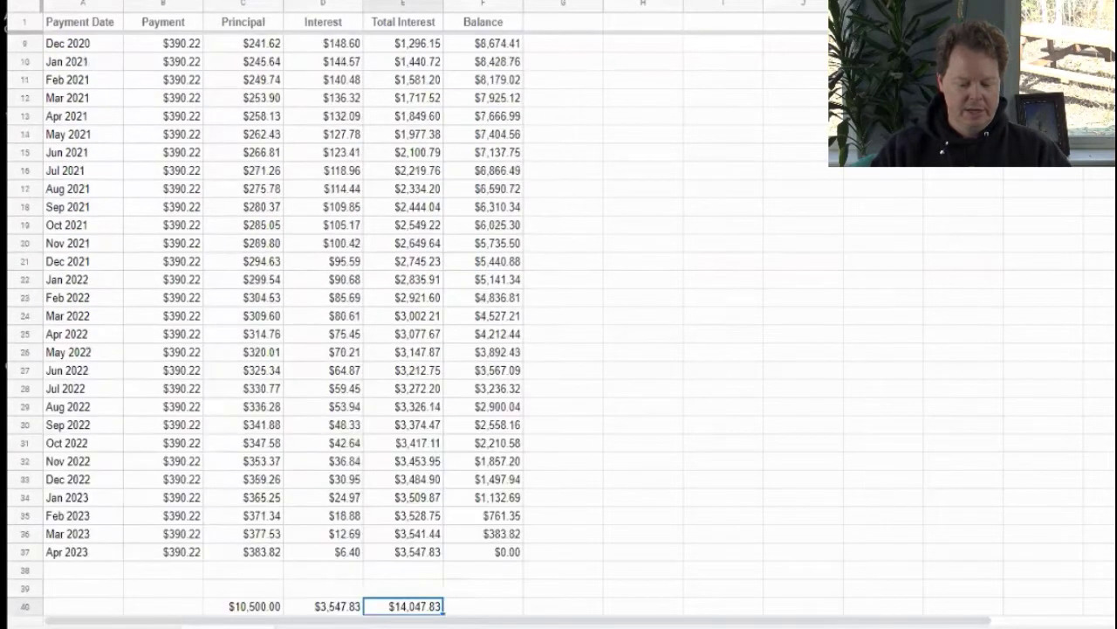
left_click(258, 608)
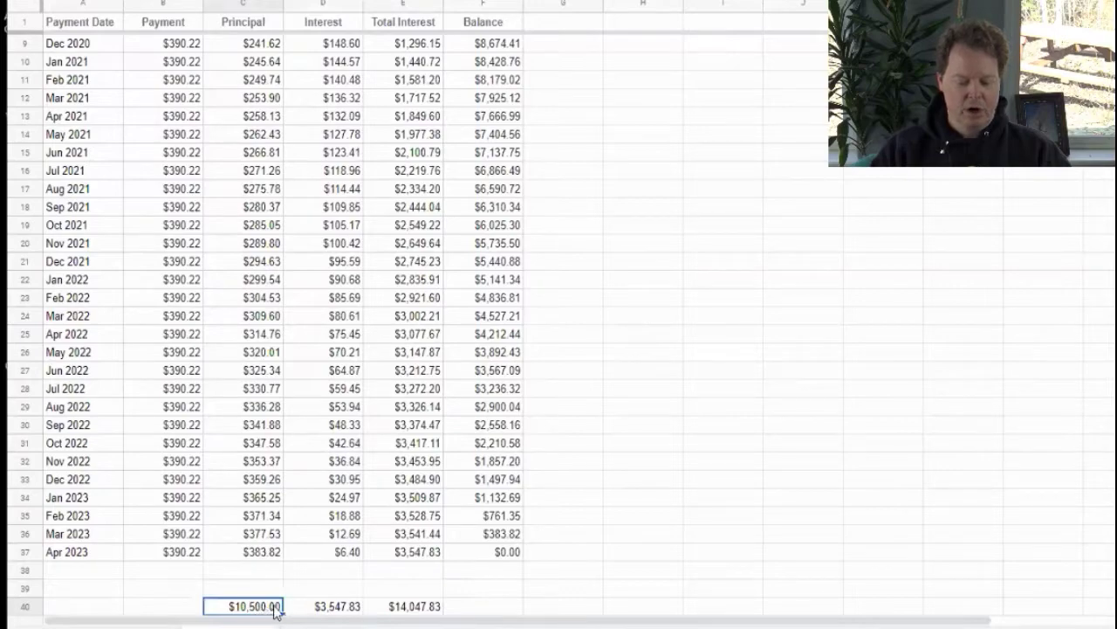
left_click(332, 611)
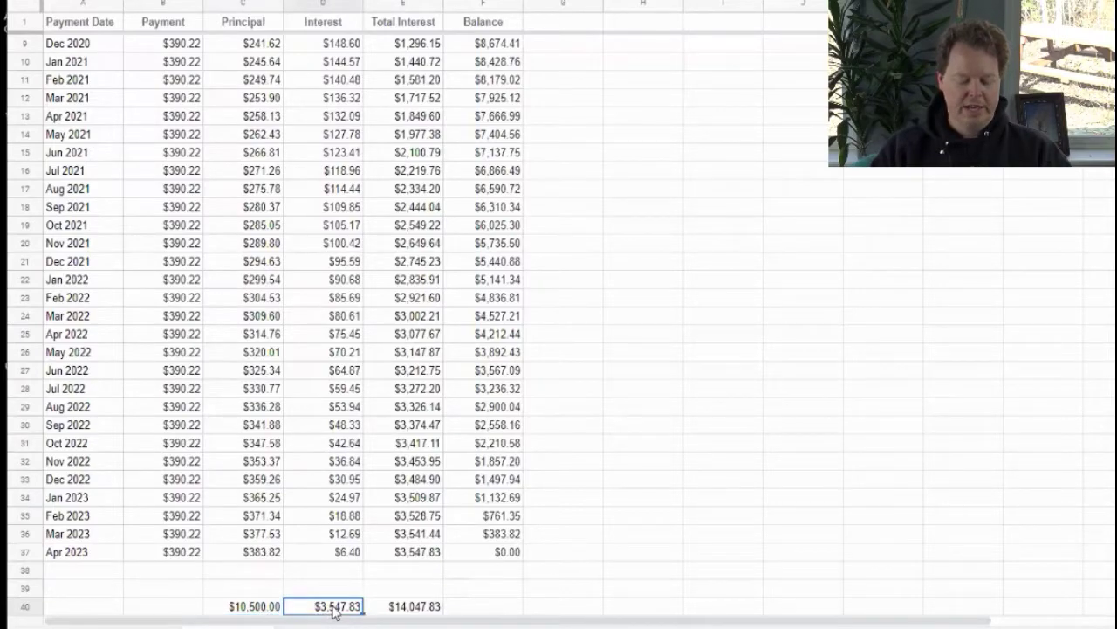
left_click(400, 611)
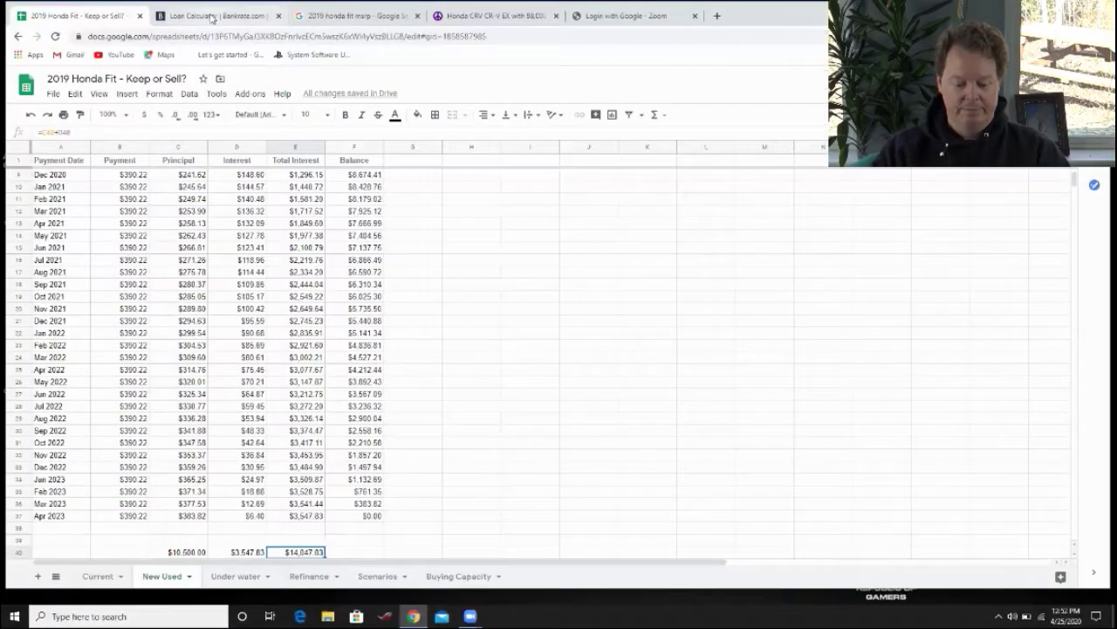
Switch to the Bankrate Loan Calculator and calculate a loan of 10,500 over 36 months at 20% interest per year
left_click(219, 15)
double_click(252, 233)
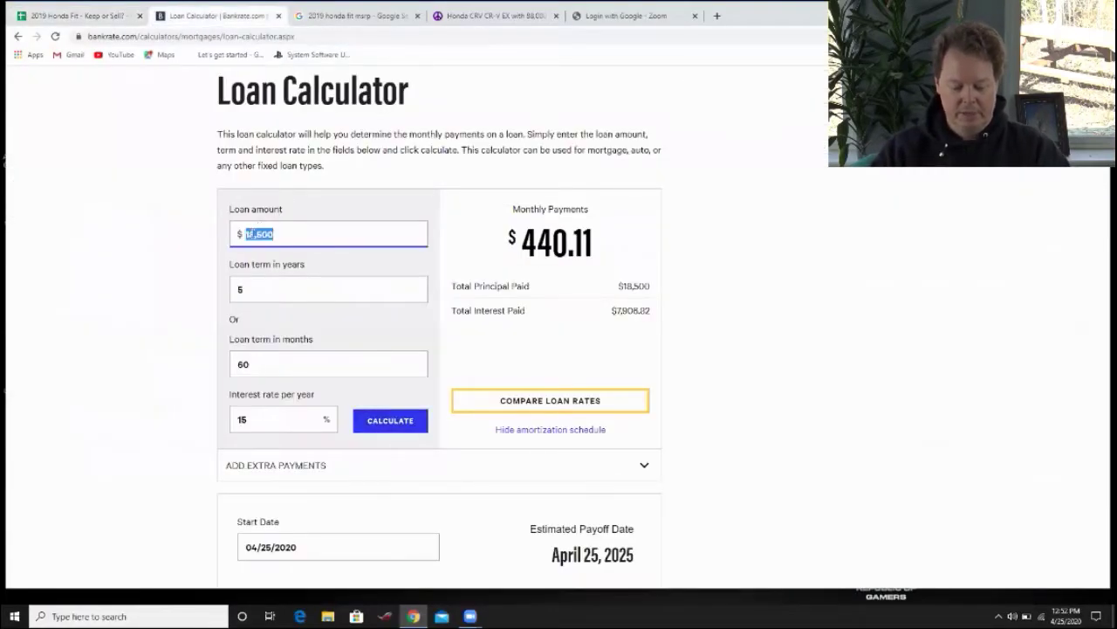
type("10500")
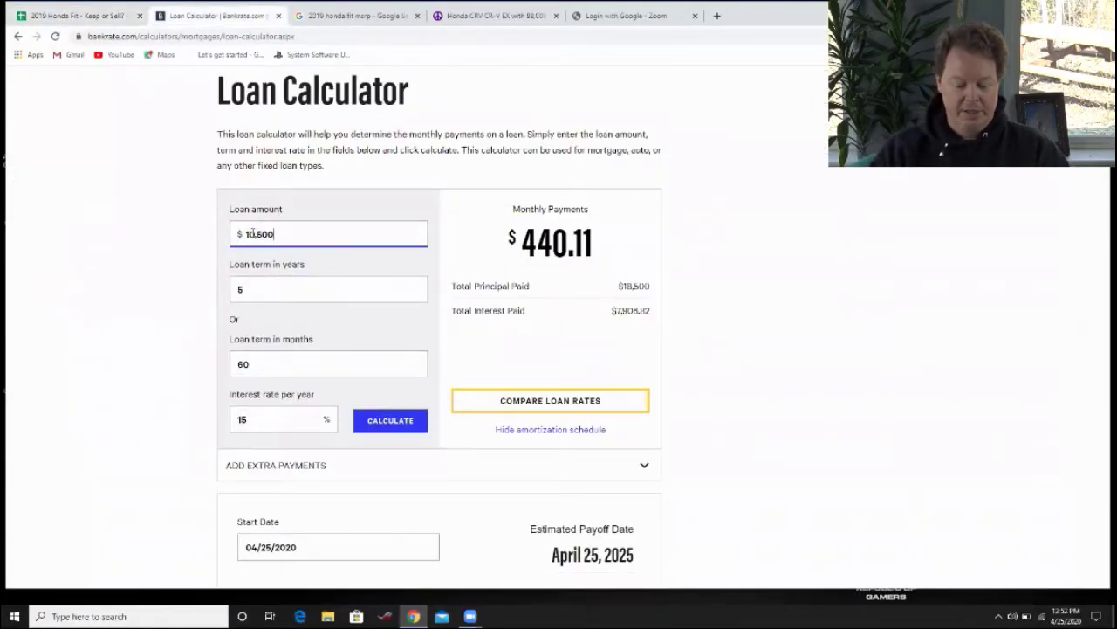
left_click(247, 363)
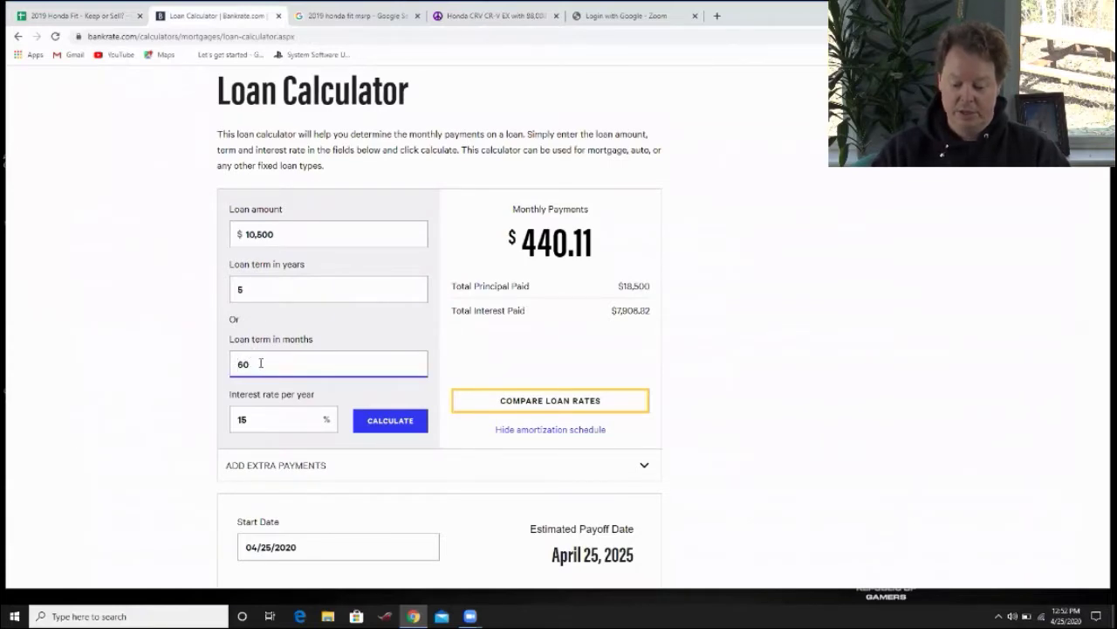
double_click(243, 363)
type("36")
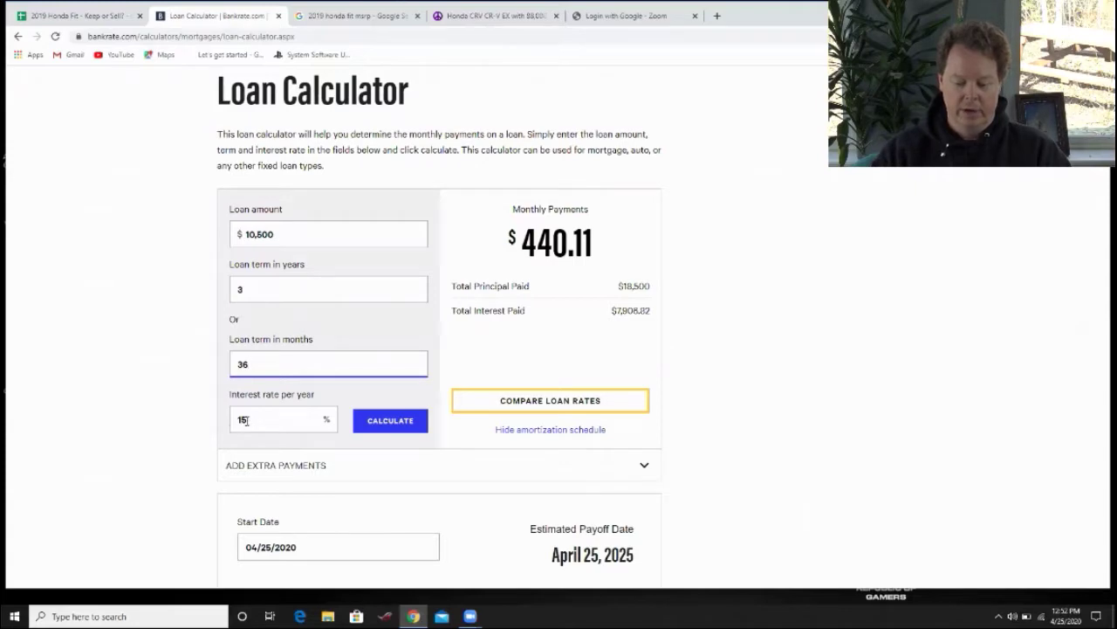
double_click(233, 421)
type("20")
left_click(390, 422)
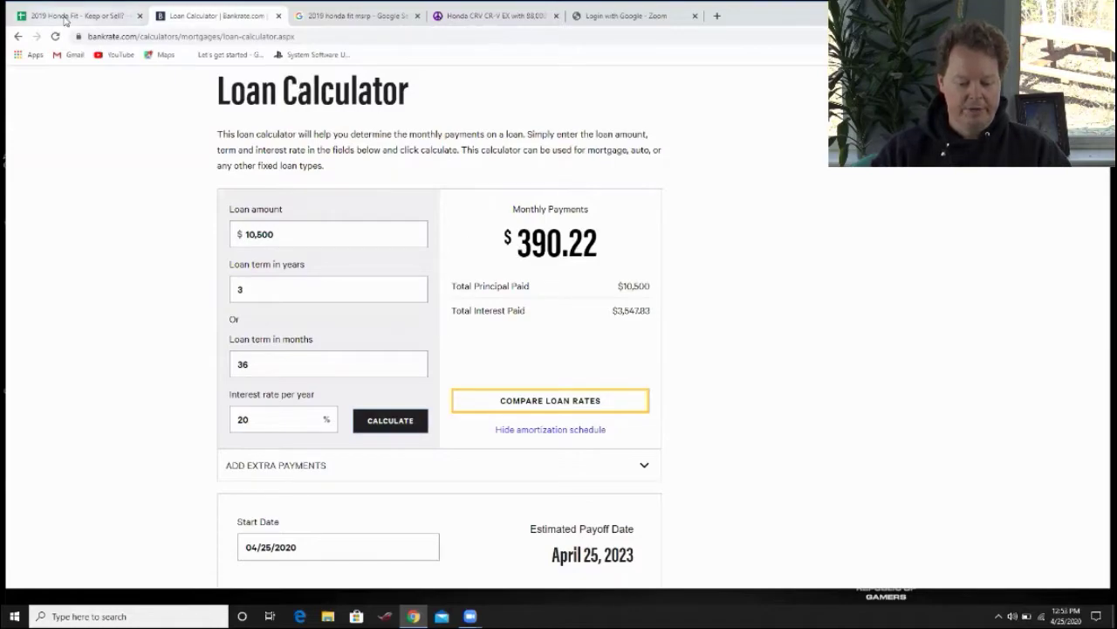
Return to the New Used sheet of the Honda Fit spreadsheet and review its monthly payment, principal and interest columns
left_click(66, 19)
left_click_drag(180, 274, 184, 426)
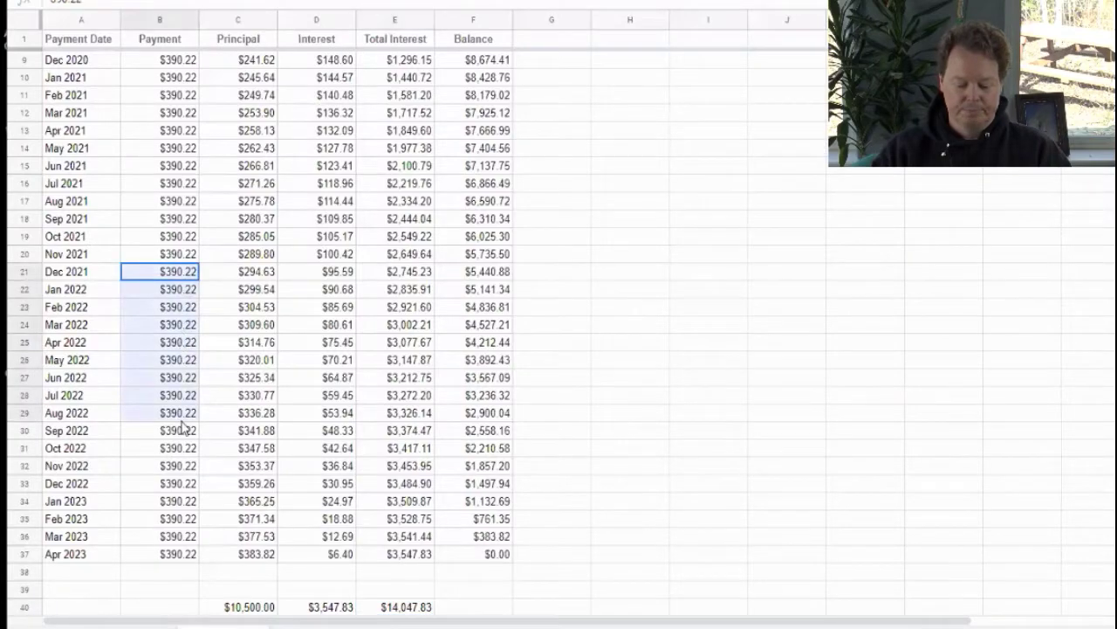
left_click_drag(262, 131, 262, 289)
left_click_drag(324, 183, 323, 273)
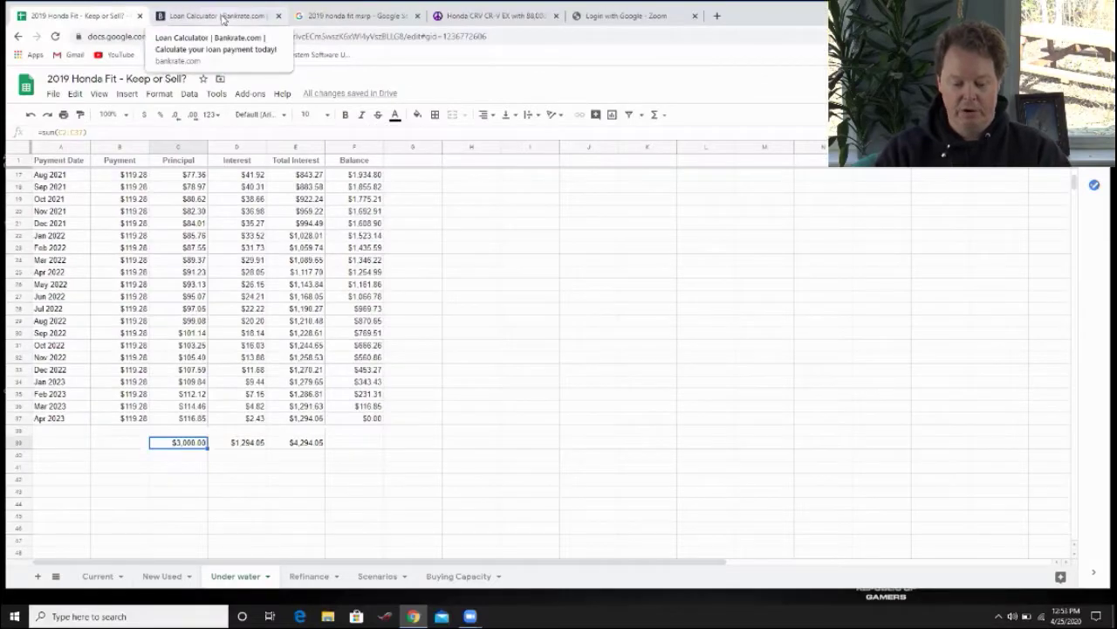
In the Bankrate Loan Calculator, calculate a 3,000 loan over 36 months at 25% interest and check its monthly payment
left_click(221, 16)
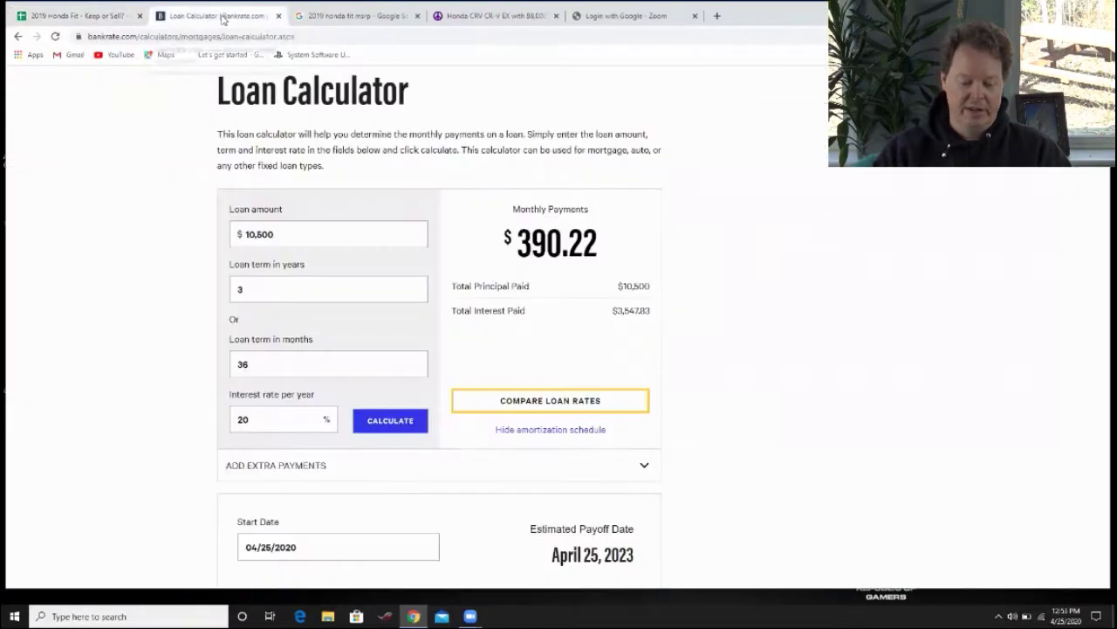
double_click(270, 232)
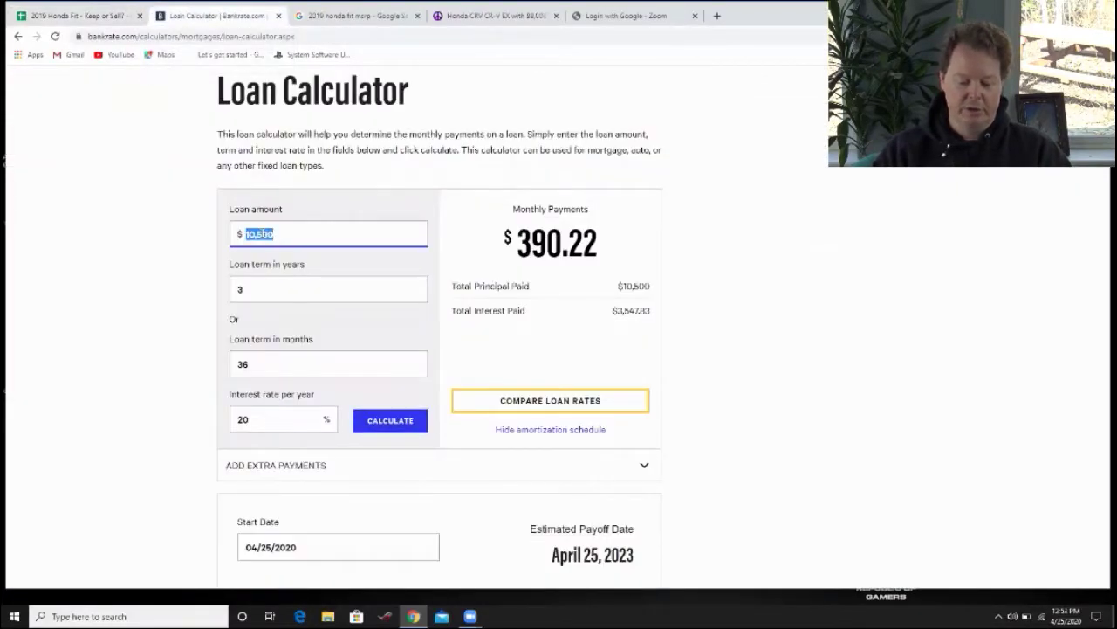
type("3000")
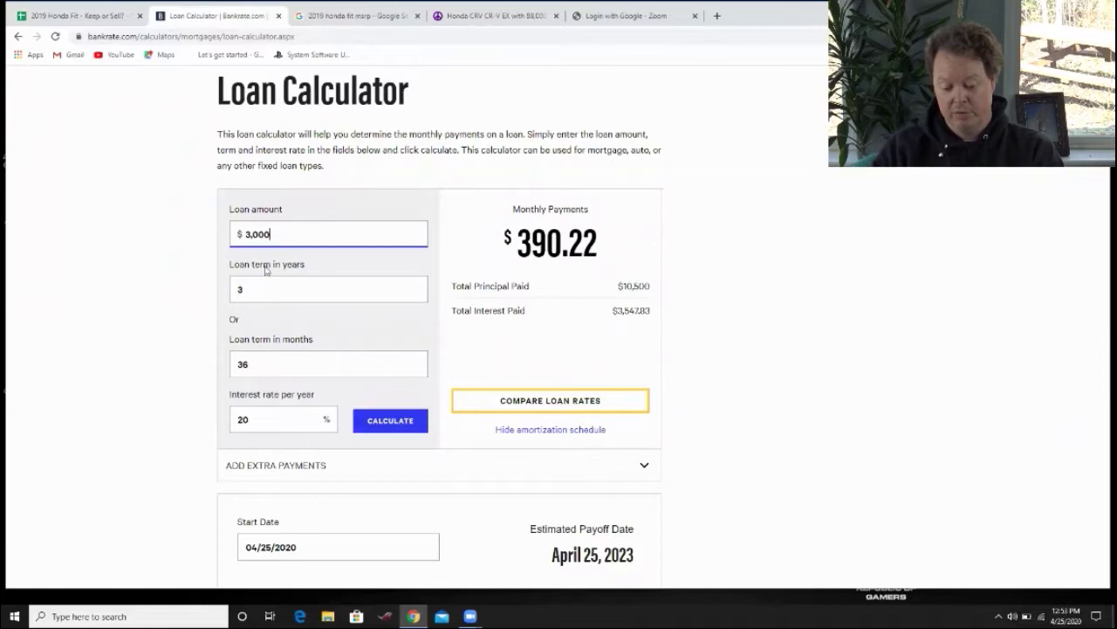
double_click(255, 421)
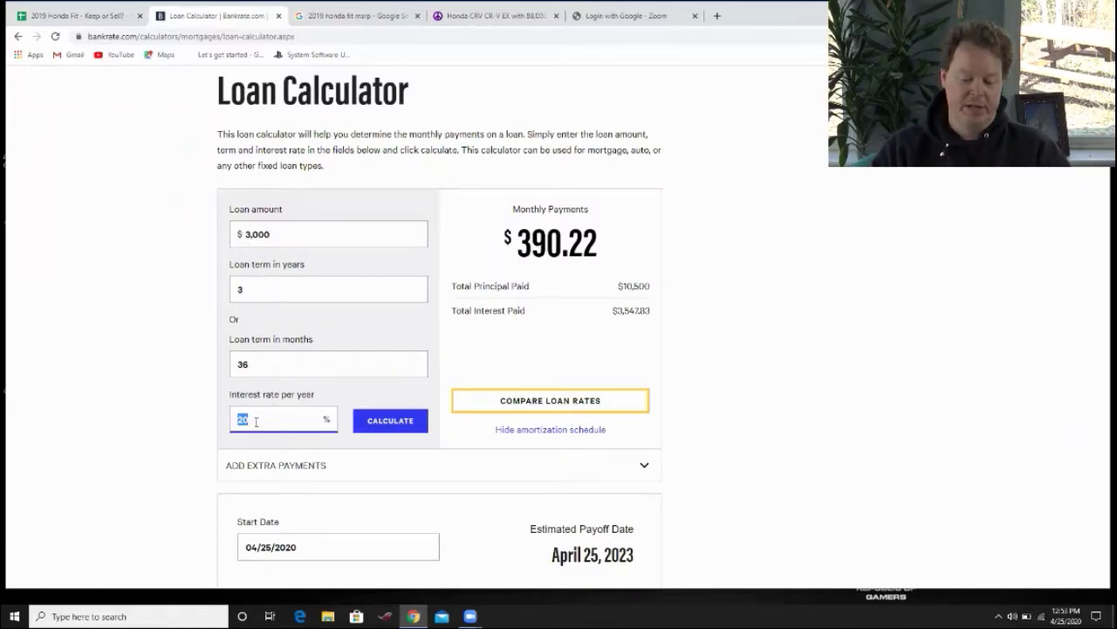
type("25")
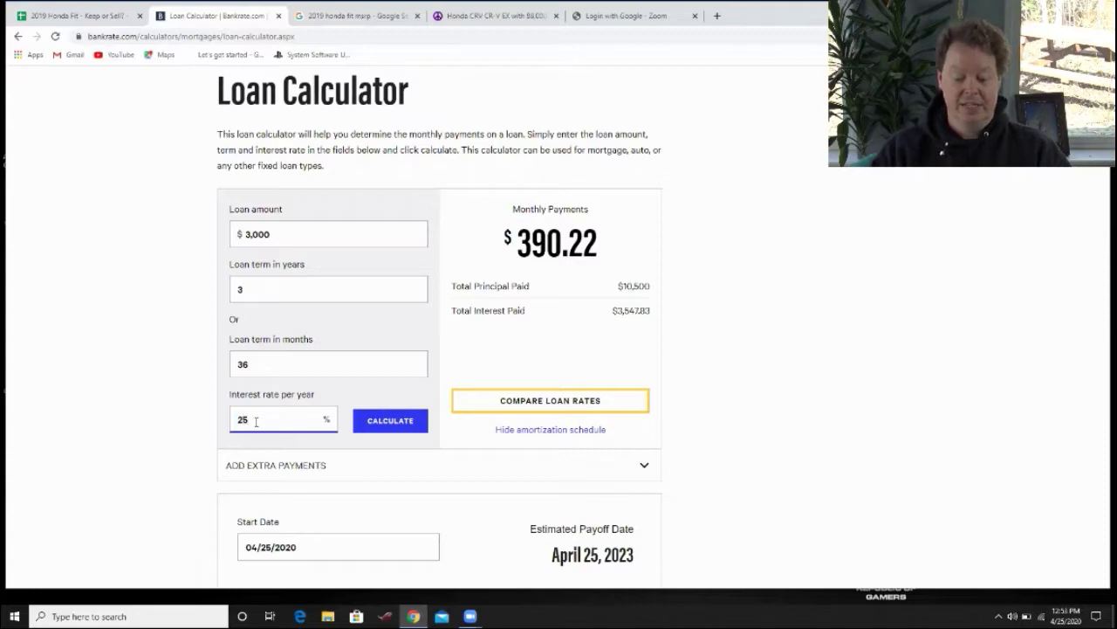
left_click(380, 428)
left_click(380, 428)
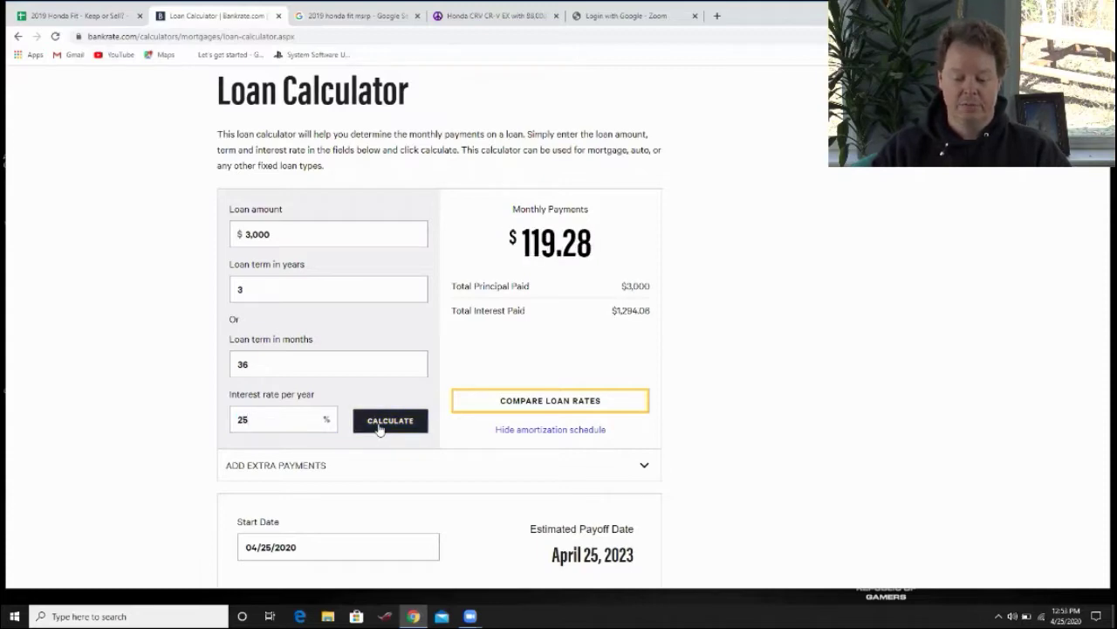
left_click_drag(523, 234, 588, 236)
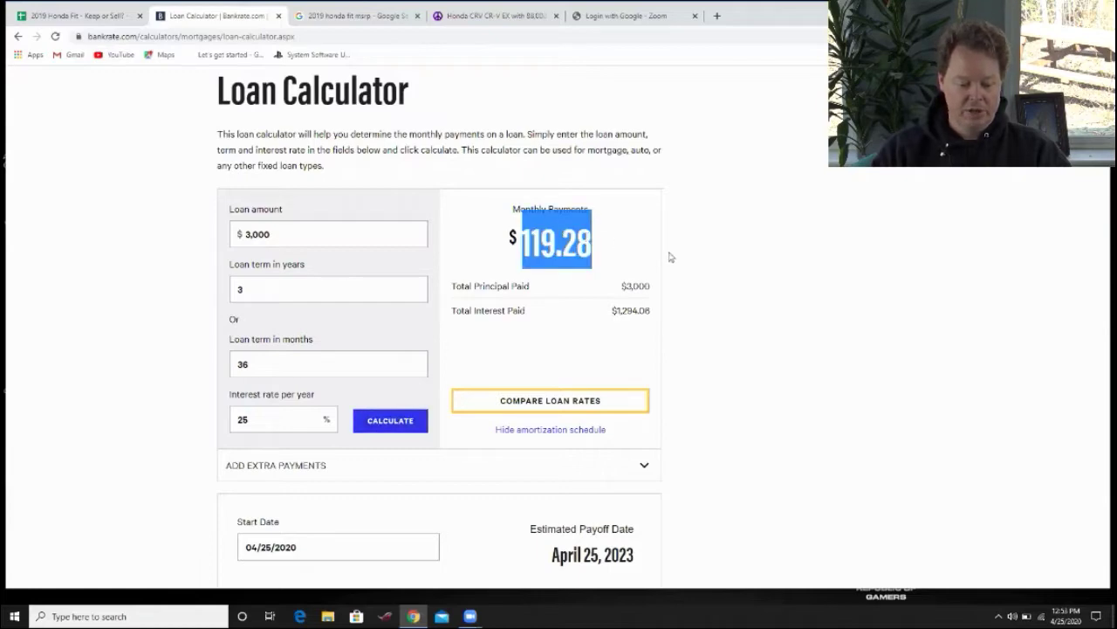
left_click(729, 268)
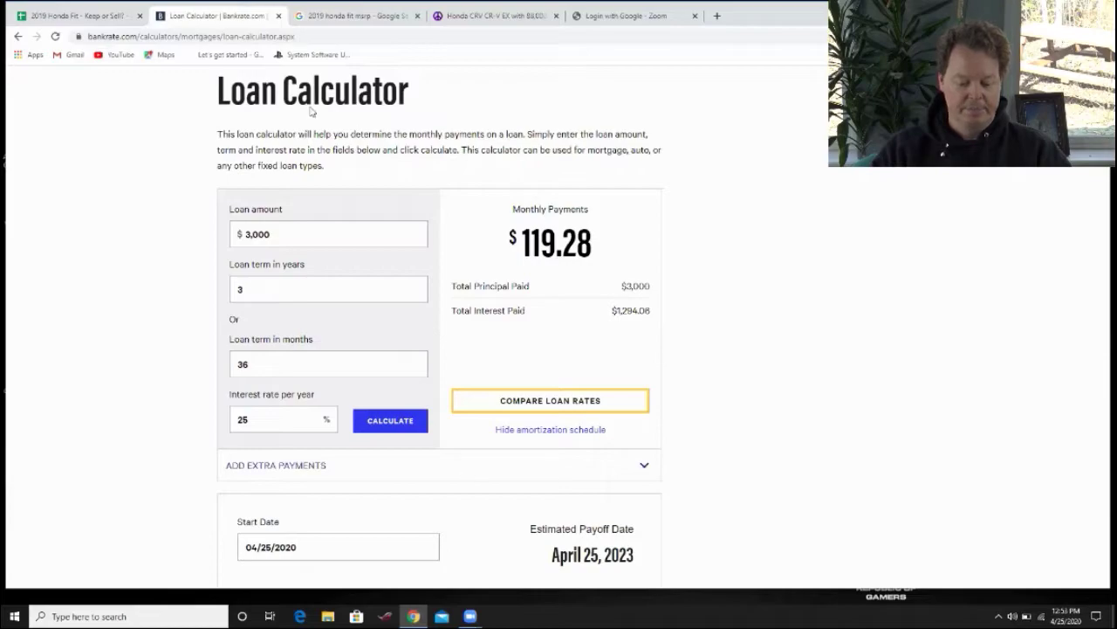
Return to the spreadsheet's Under water sheet and review its monthly payments and principal, interest and combined totals
left_click(96, 16)
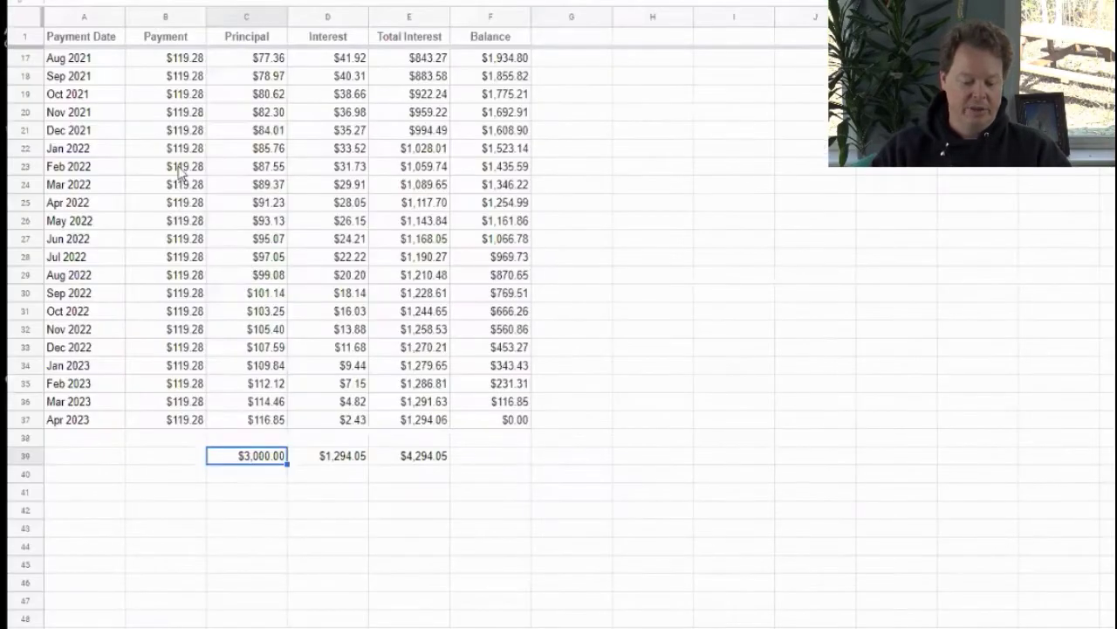
left_click_drag(181, 172, 175, 408)
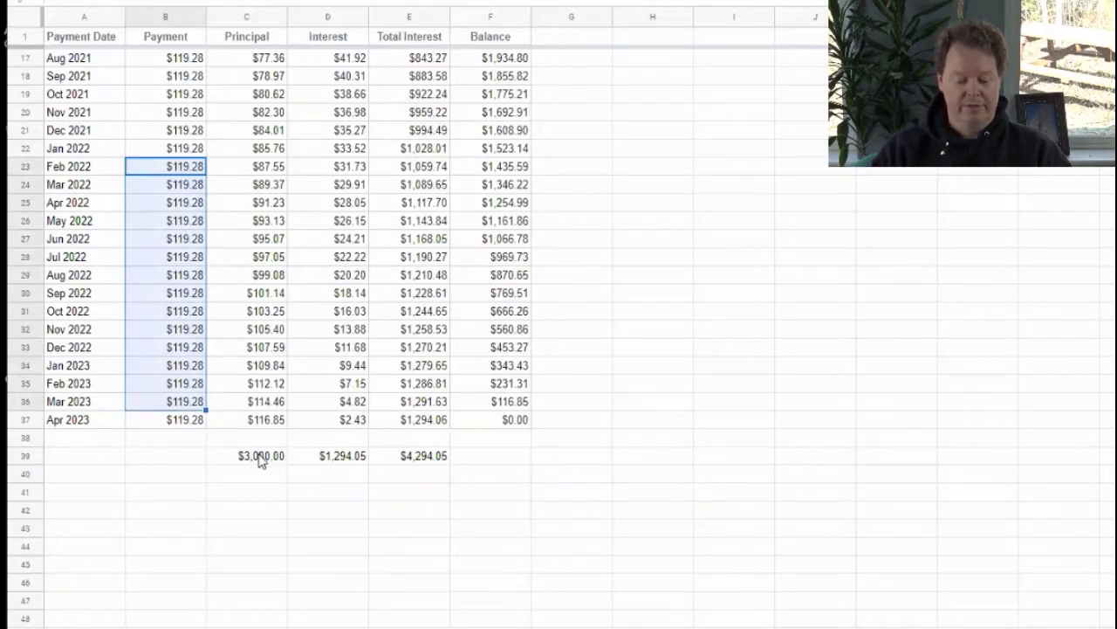
left_click(260, 458)
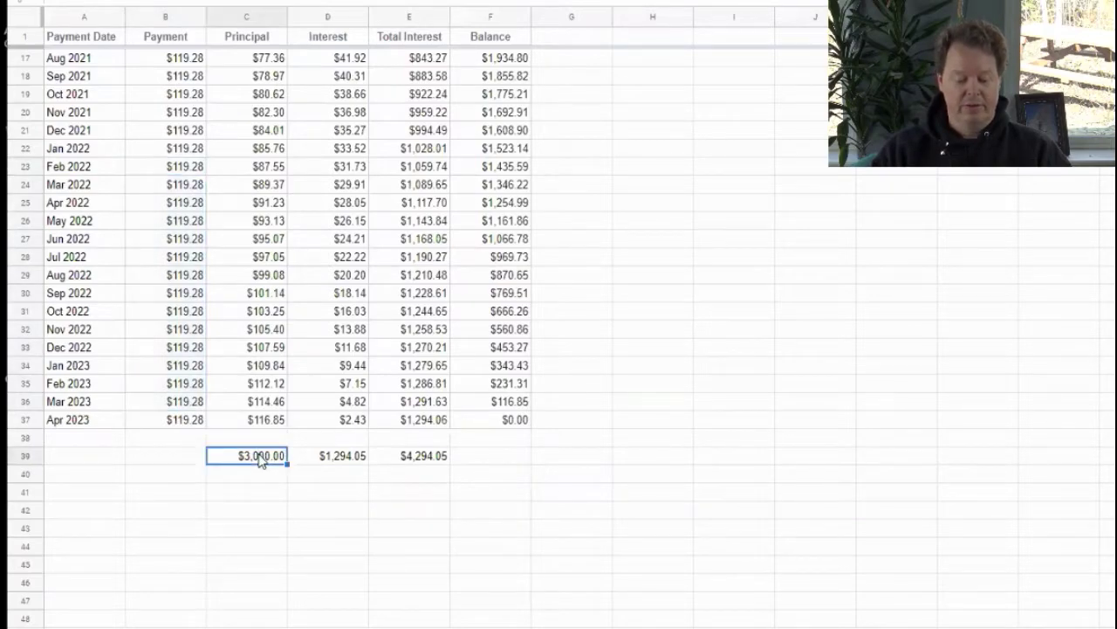
left_click(333, 459)
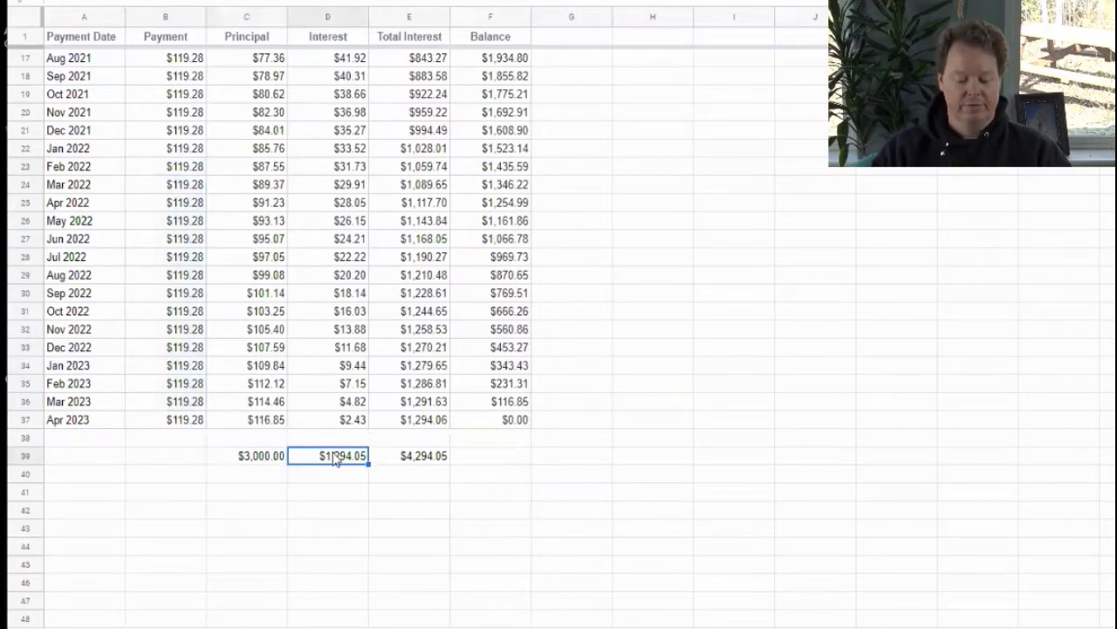
left_click(423, 459)
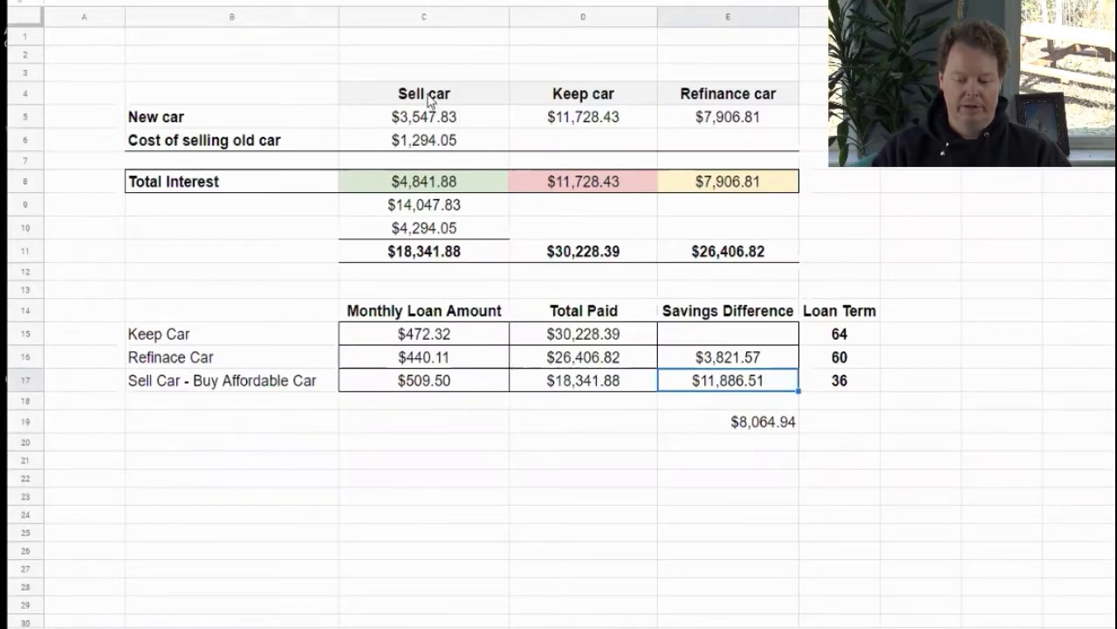
On the Scenarios sheet, compare the interest costs and Total Interest row for selling, keeping and refinancing the car
left_click_drag(428, 101, 432, 141)
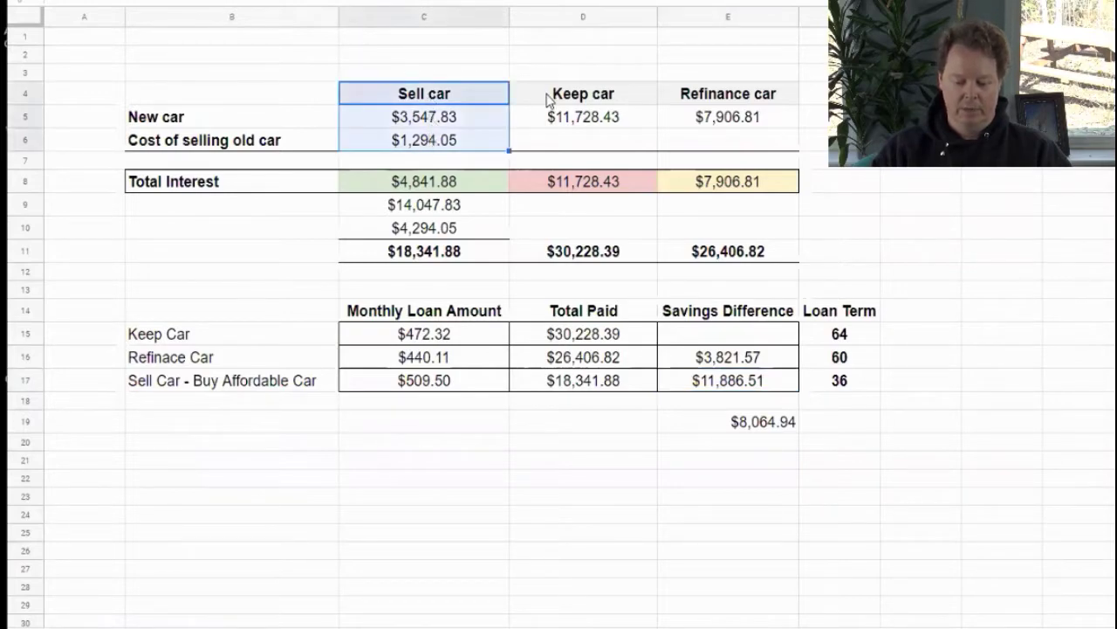
left_click_drag(549, 99, 551, 142)
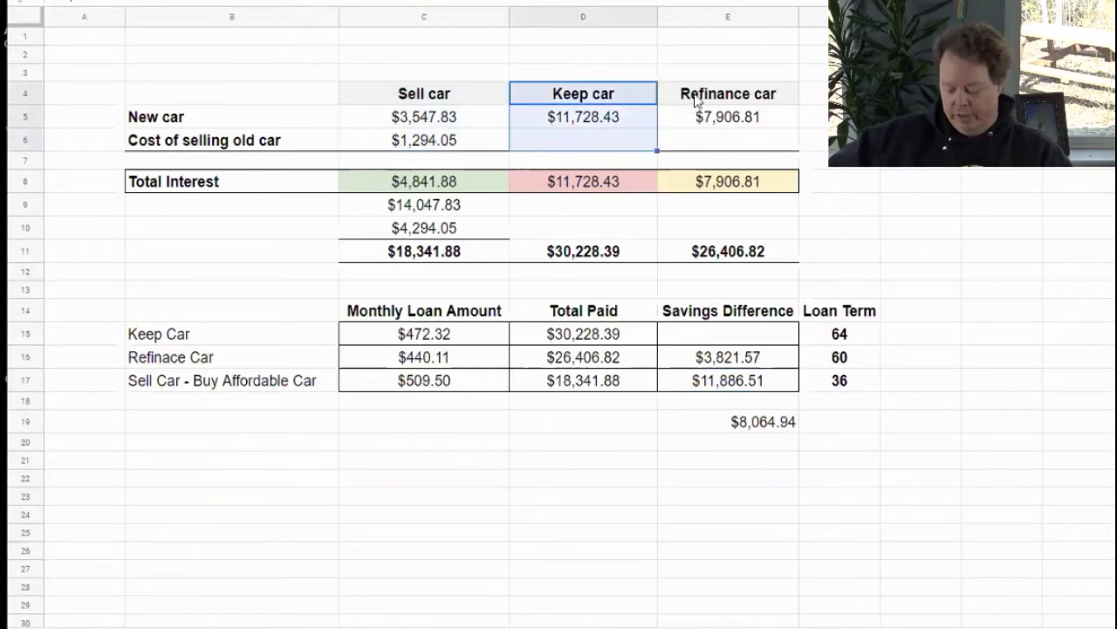
left_click_drag(698, 100, 701, 145)
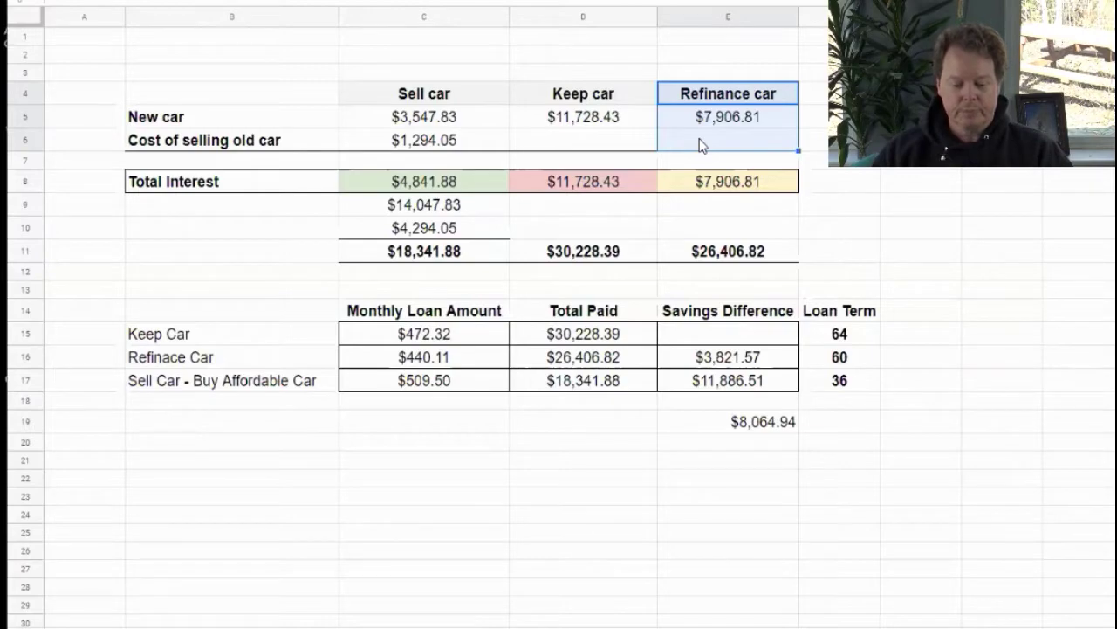
left_click(757, 184)
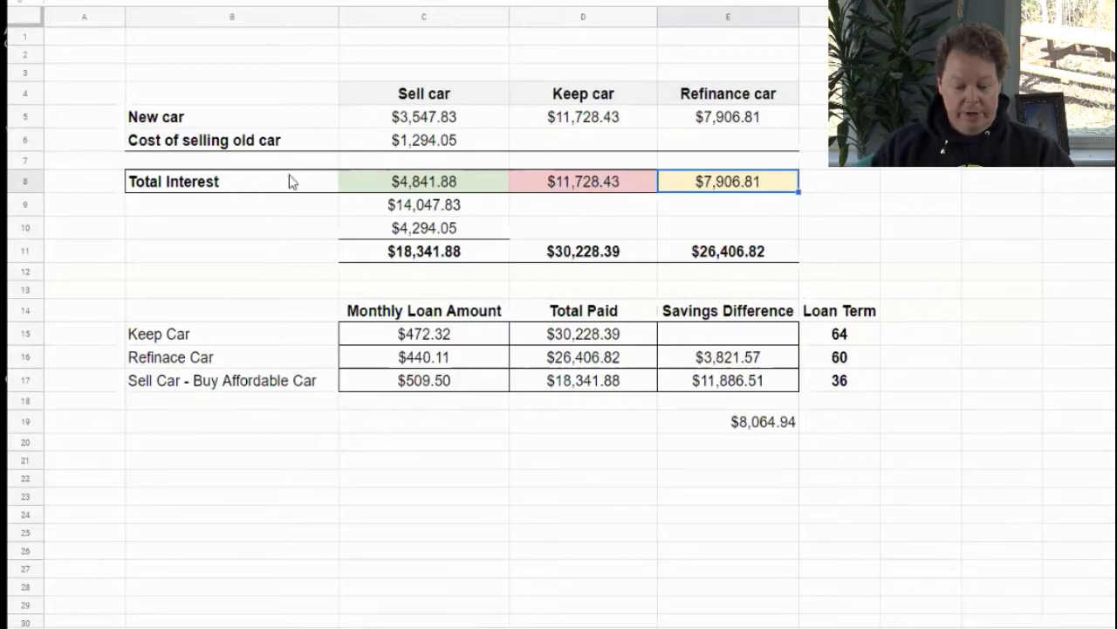
left_click_drag(292, 181, 702, 194)
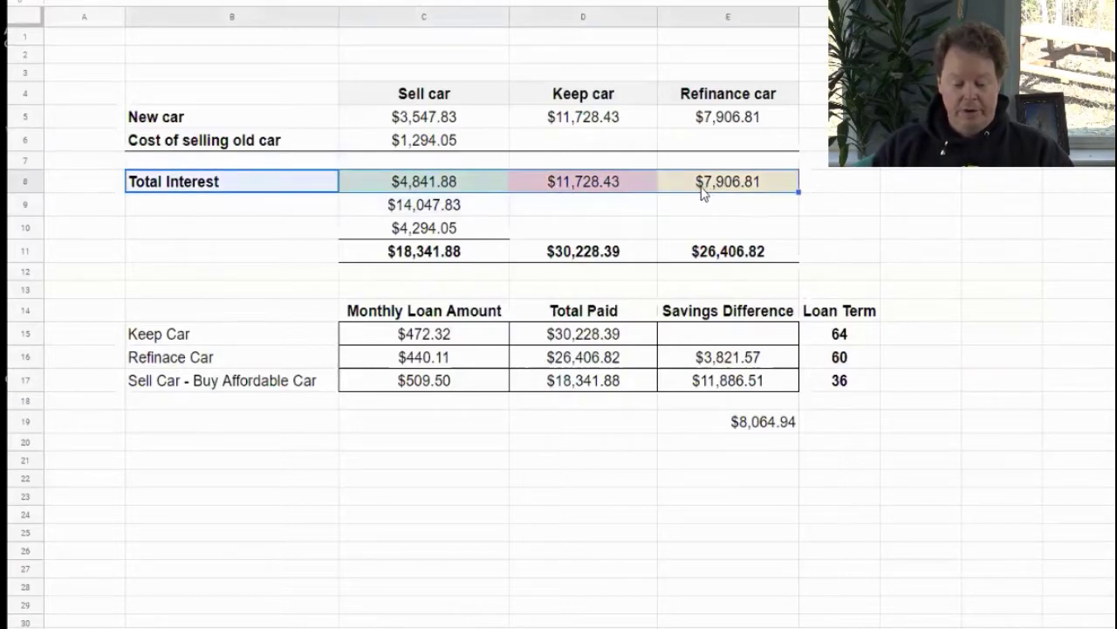
left_click(634, 187)
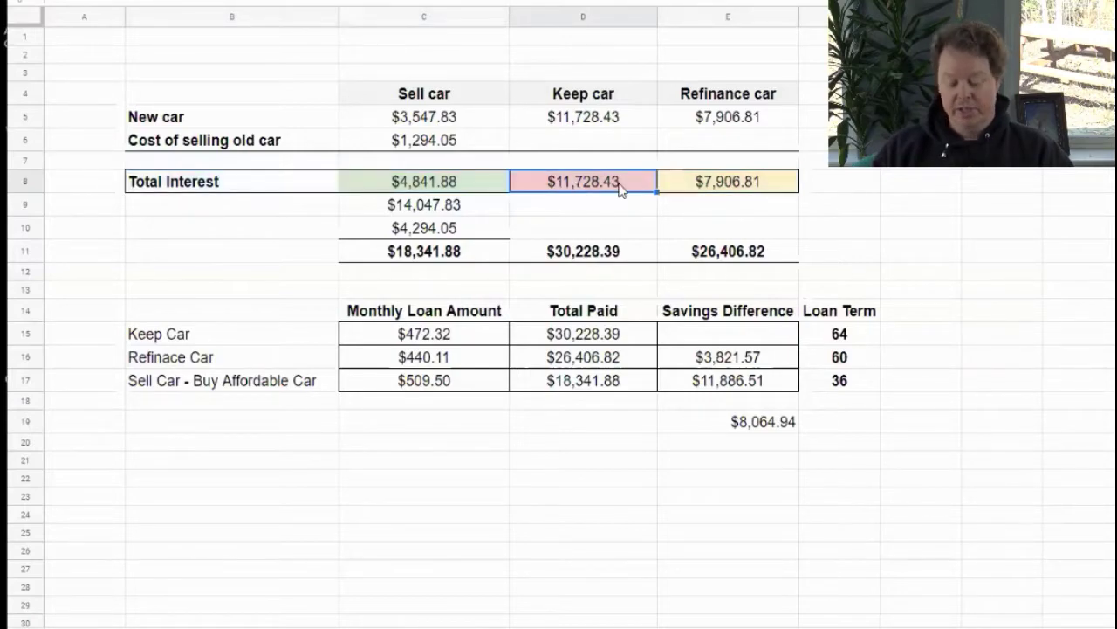
left_click(737, 189)
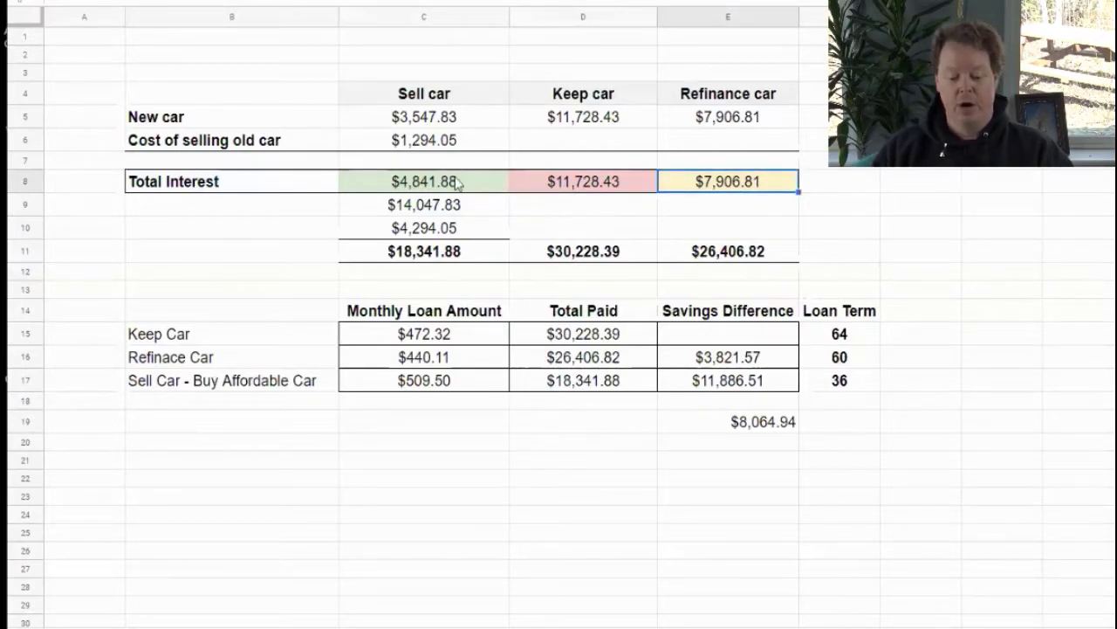
left_click(431, 191)
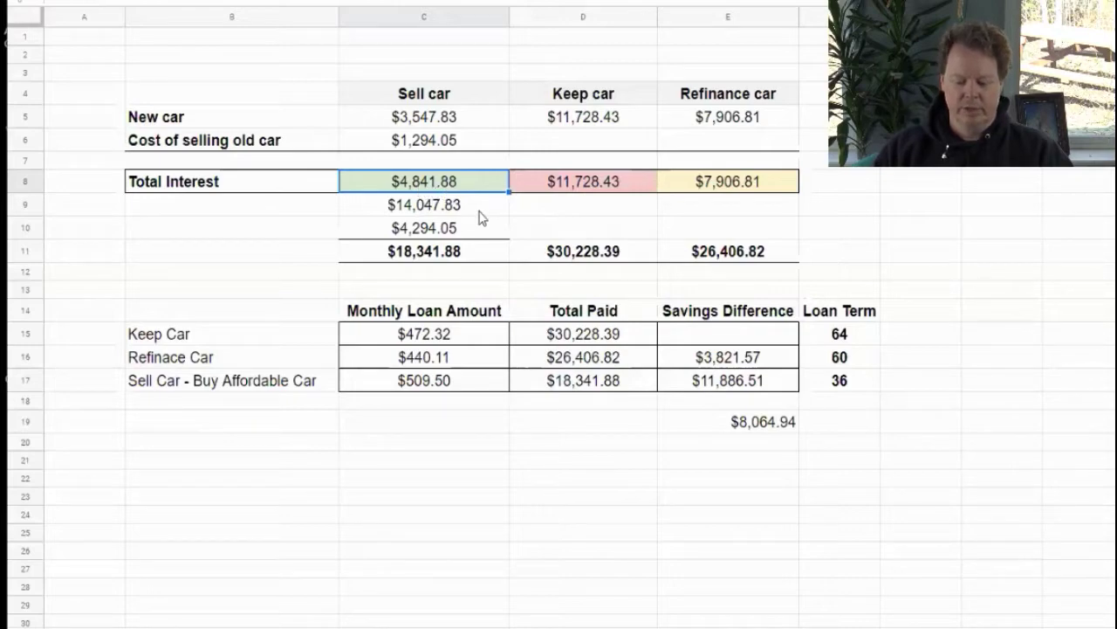
Compare the total amounts paid in row 11 for the three options, including the two components of the Sell car total
left_click(448, 253)
left_click(563, 260)
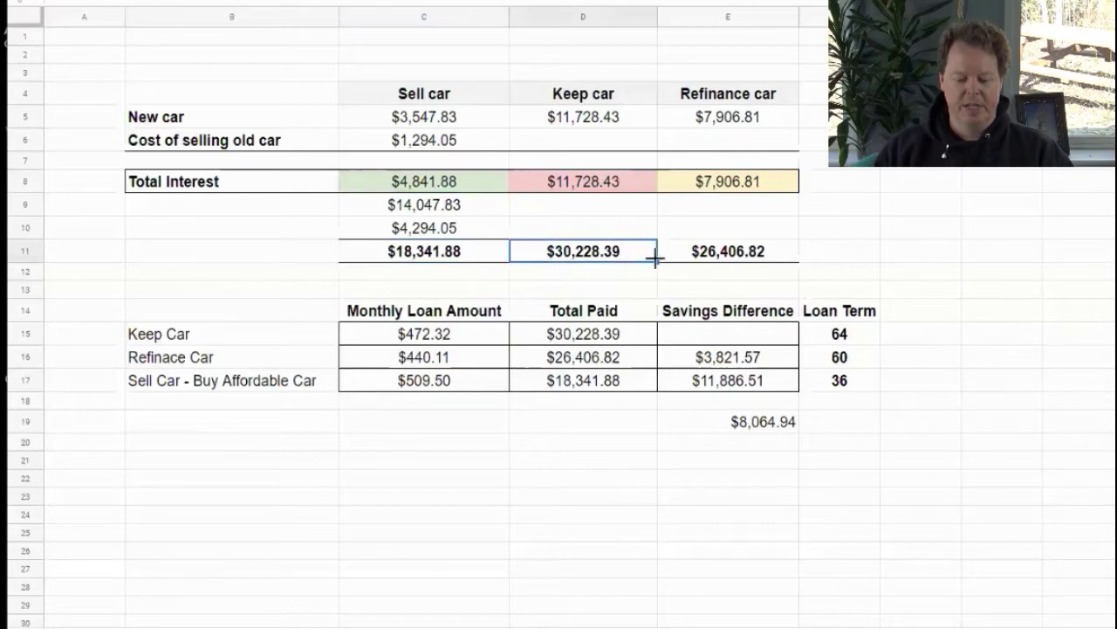
left_click(705, 254)
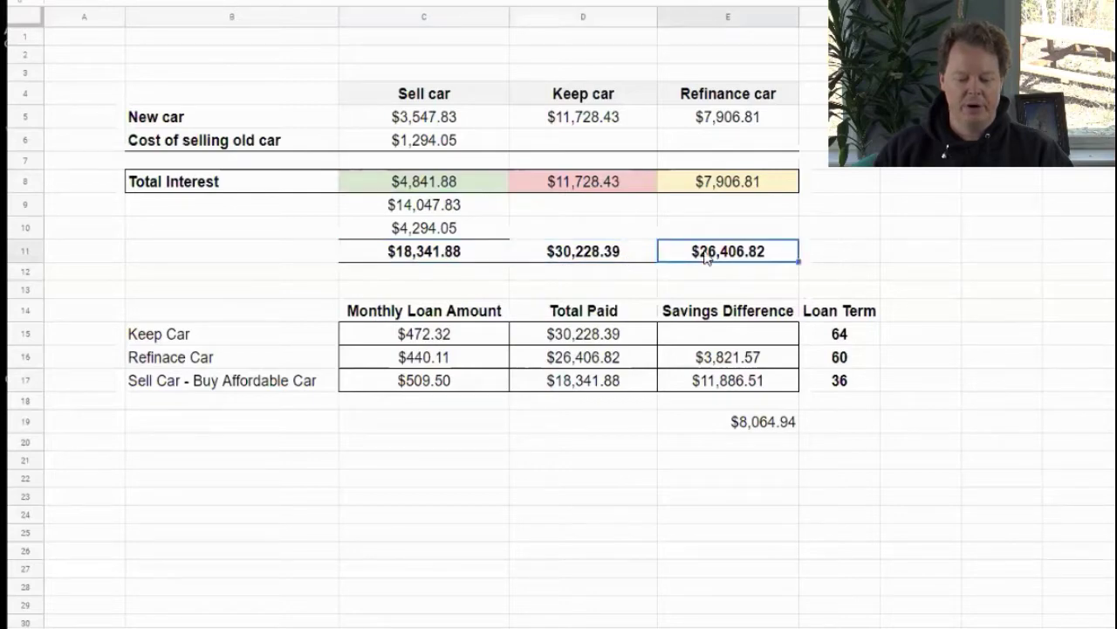
left_click(435, 253)
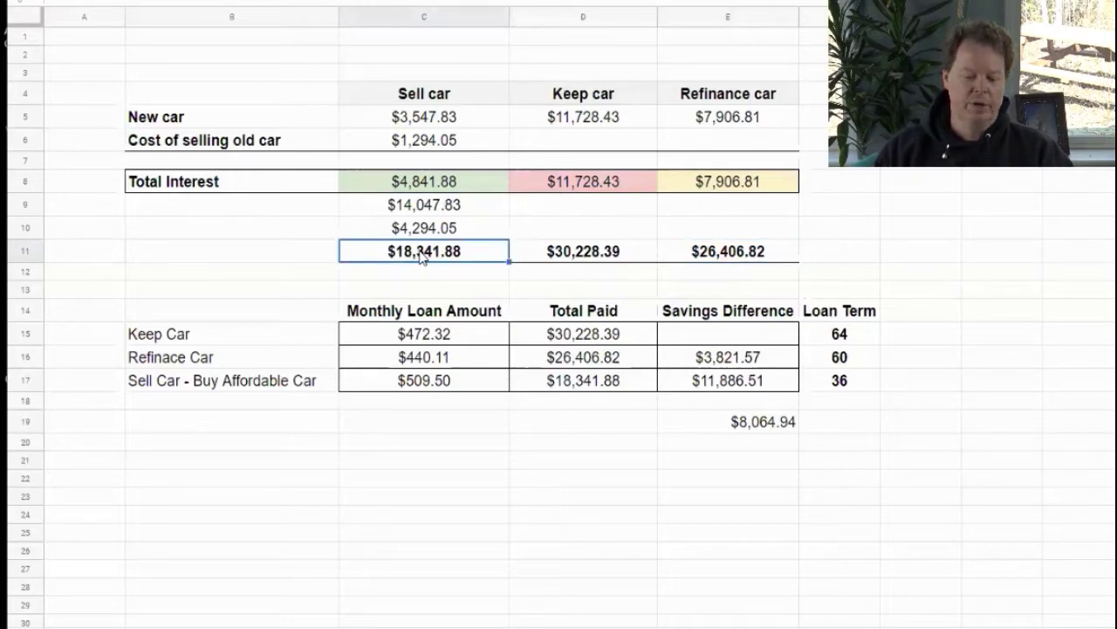
left_click(420, 209)
left_click(419, 232)
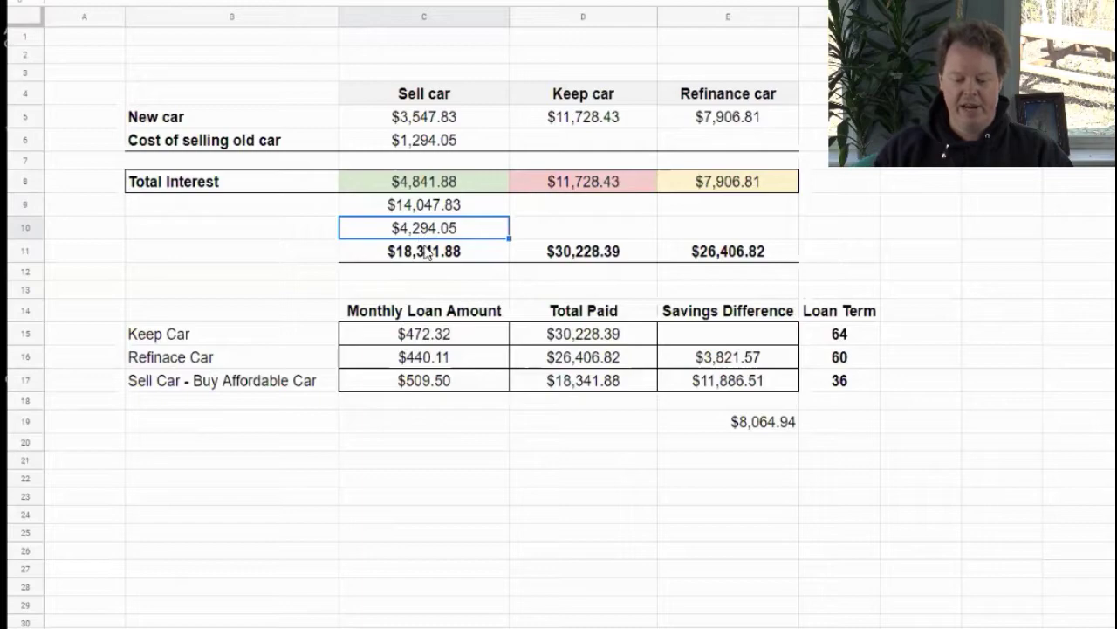
left_click(425, 253)
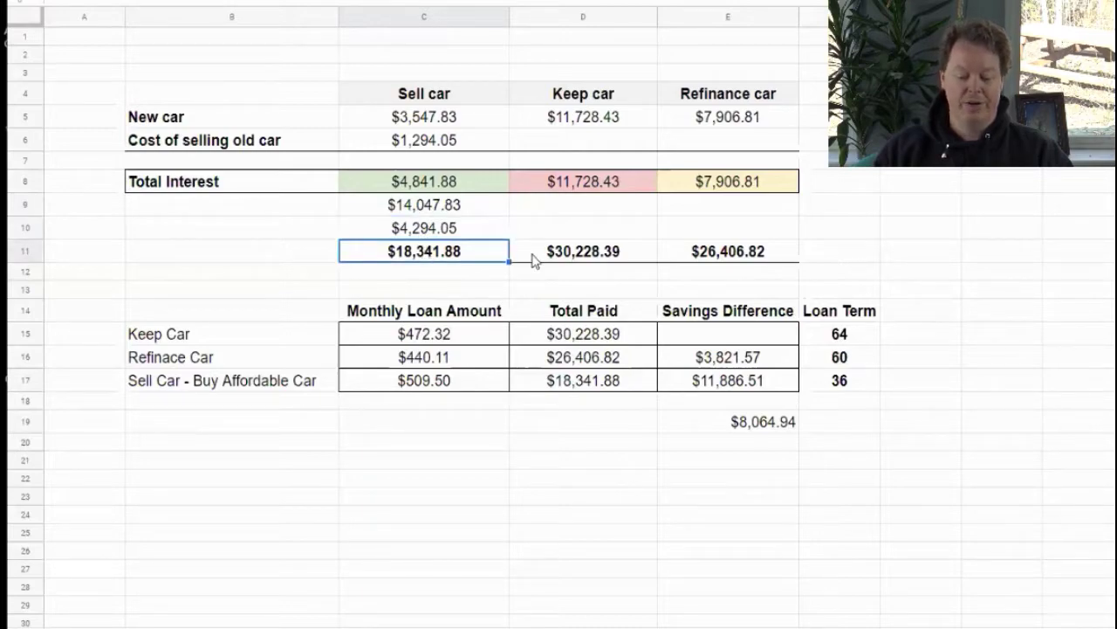
left_click(568, 253)
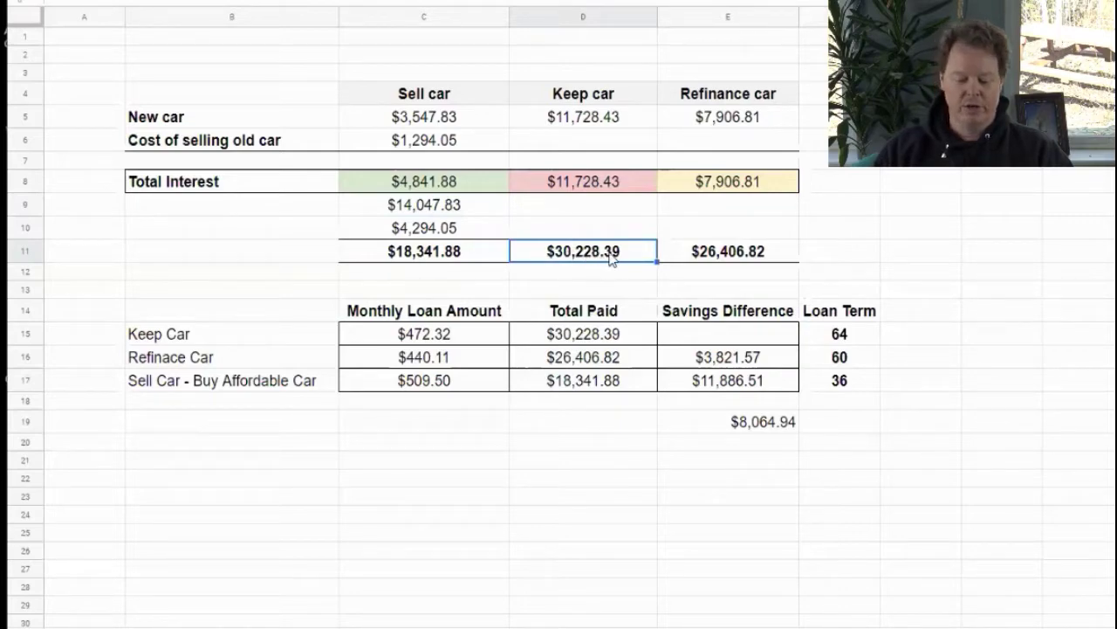
left_click(729, 254)
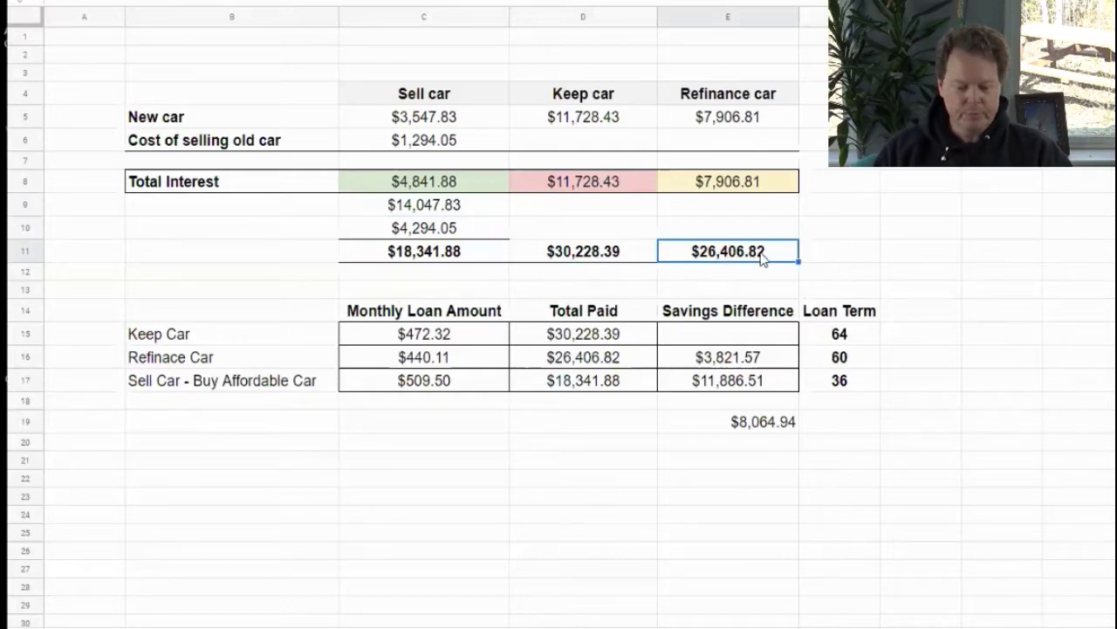
Compare the Total Paid amounts for keeping, refinancing and selling the car in the summary table
left_click(599, 313)
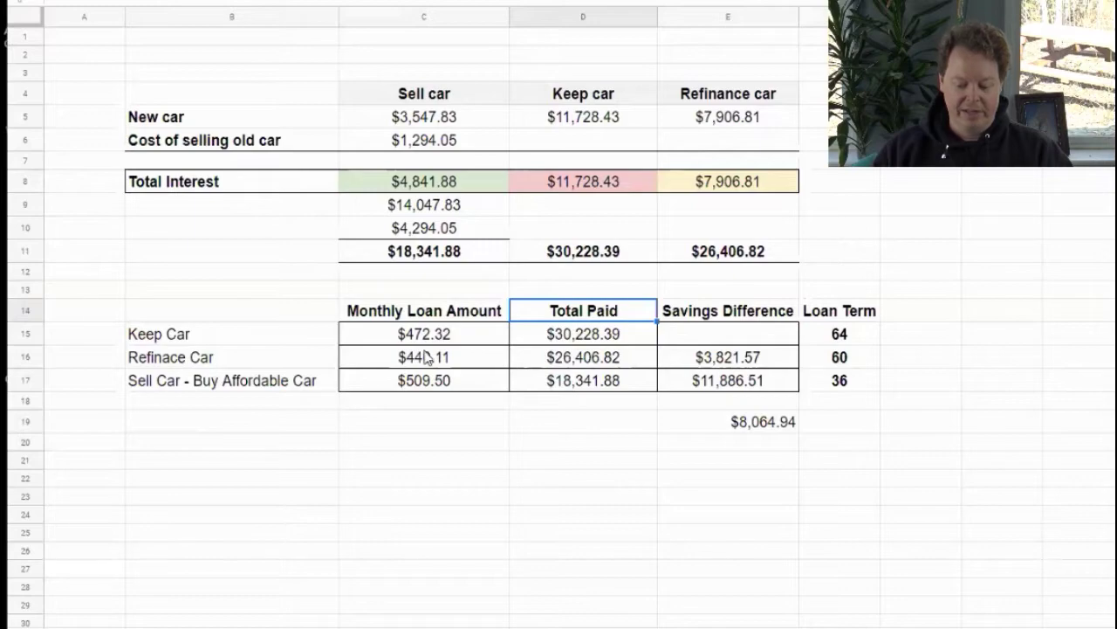
left_click(559, 340)
left_click(566, 358, "shift")
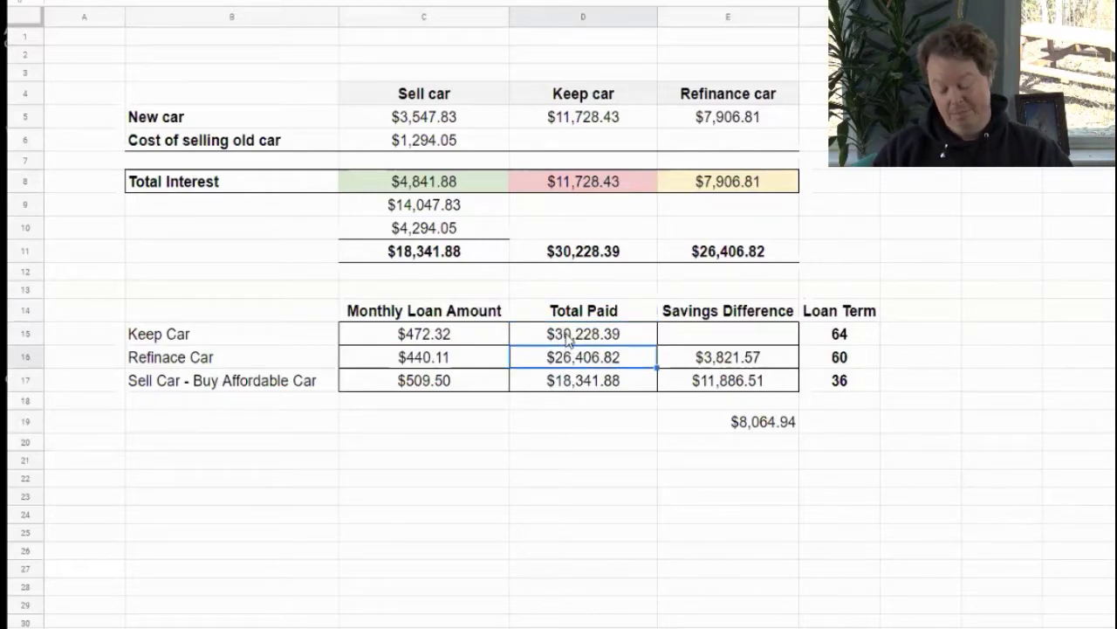
left_click_drag(566, 340, 567, 392)
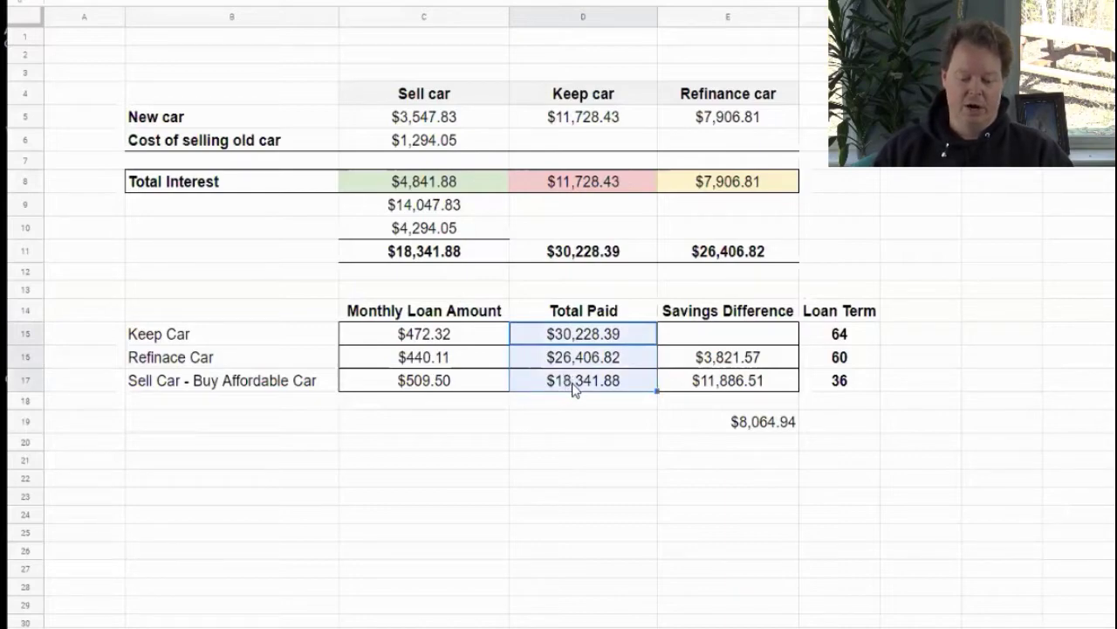
left_click(574, 389)
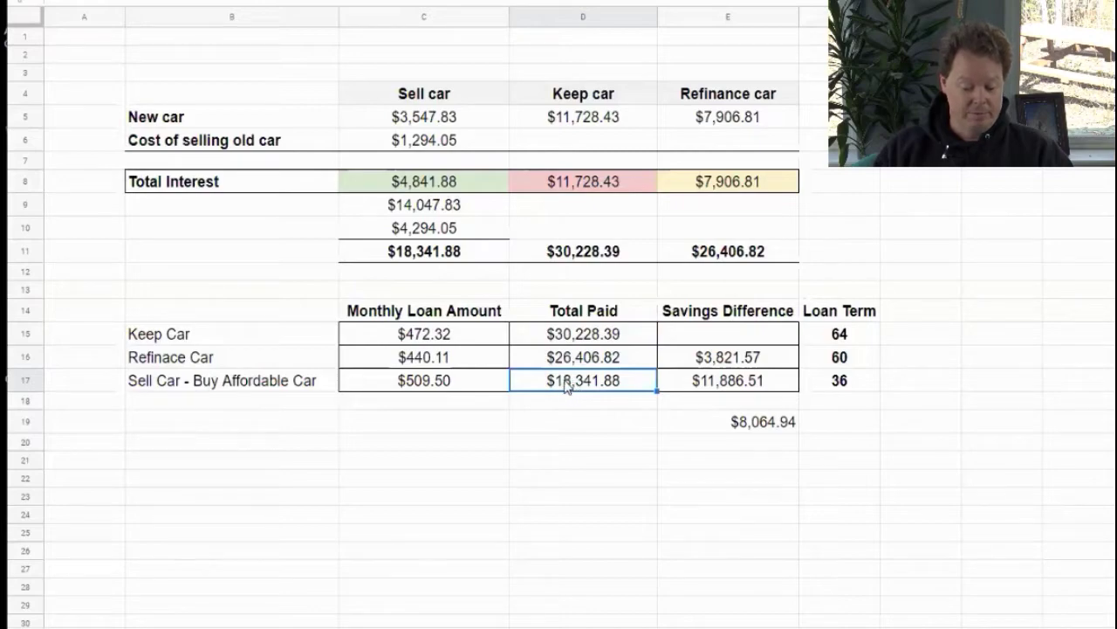
Compare the Monthly Loan Amount of selling and buying an affordable car with that of keeping the car
left_click(460, 386)
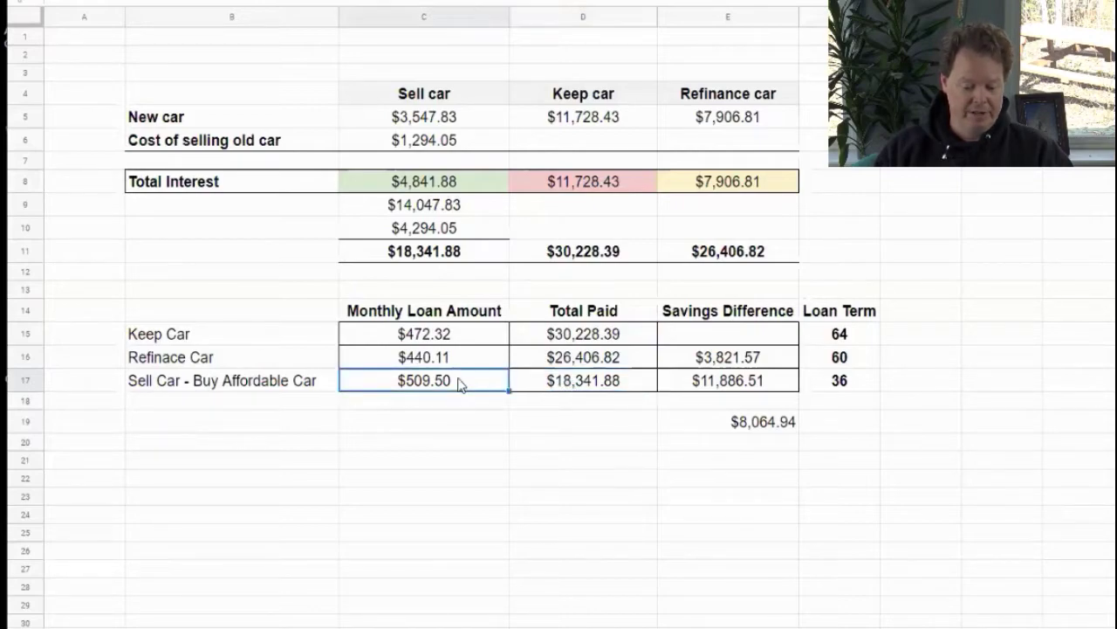
left_click(438, 336)
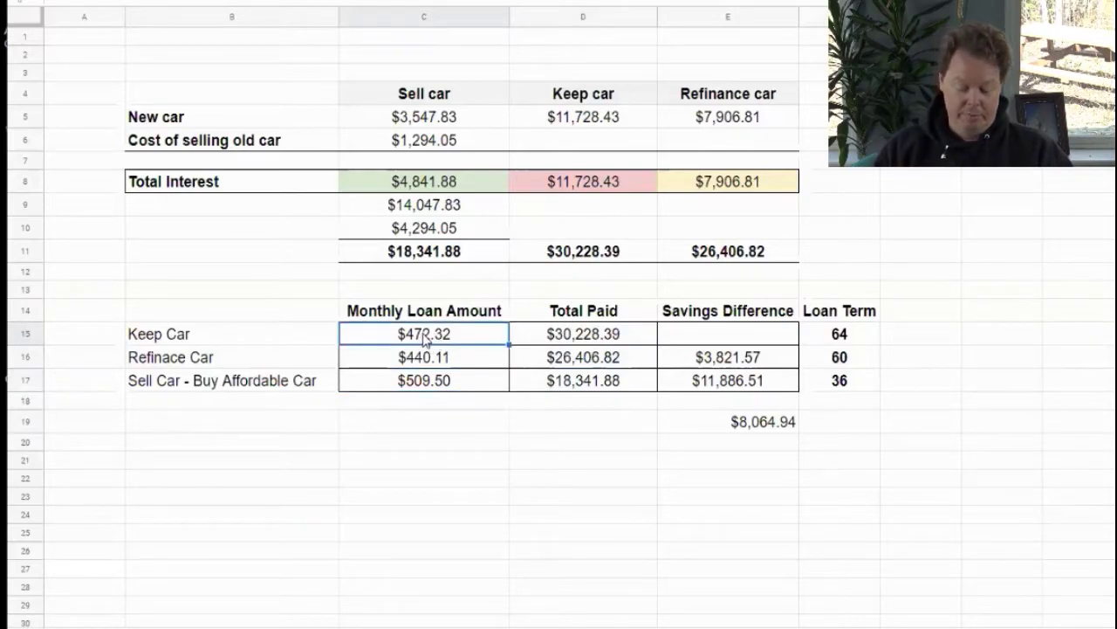
left_click(435, 387)
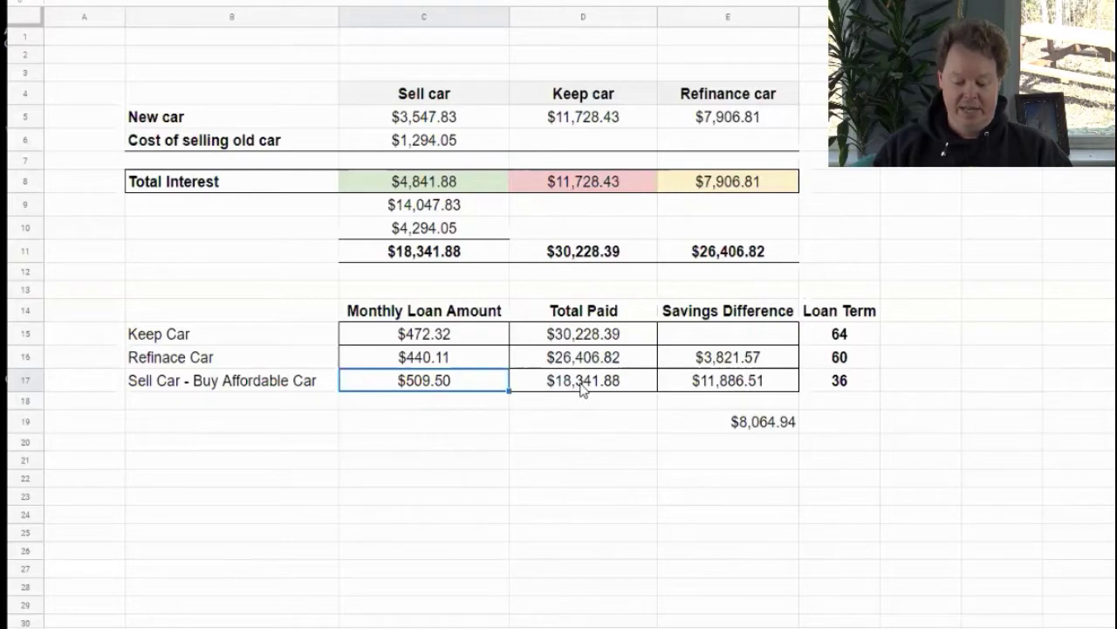
Review the Savings Difference for refinancing and selling, along with the Loan Term of each option
left_click(708, 385)
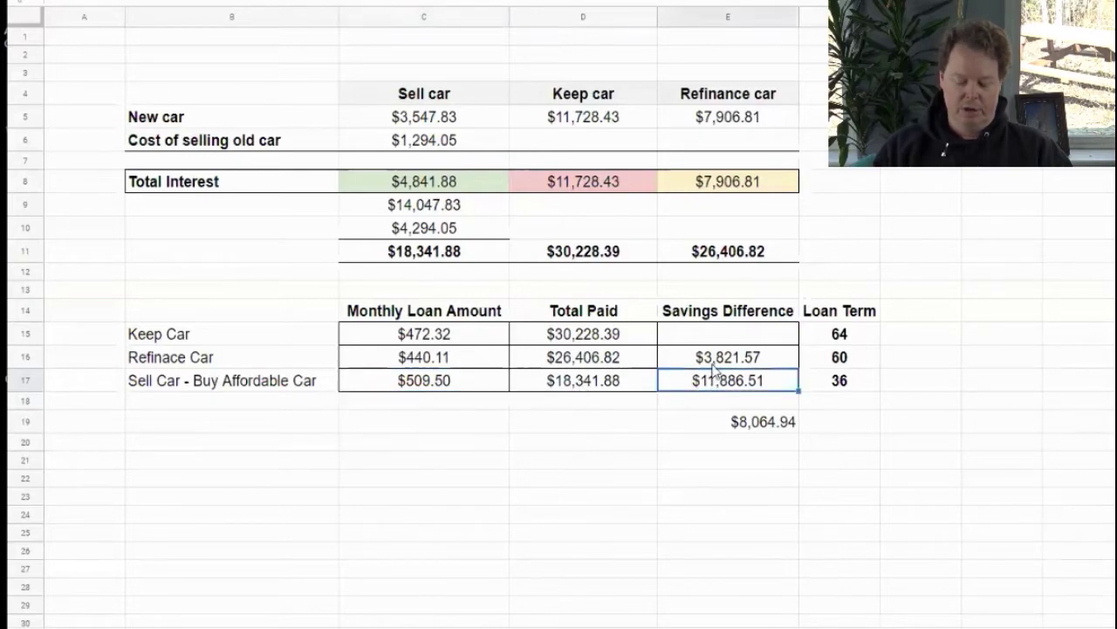
left_click(712, 365)
left_click(715, 387)
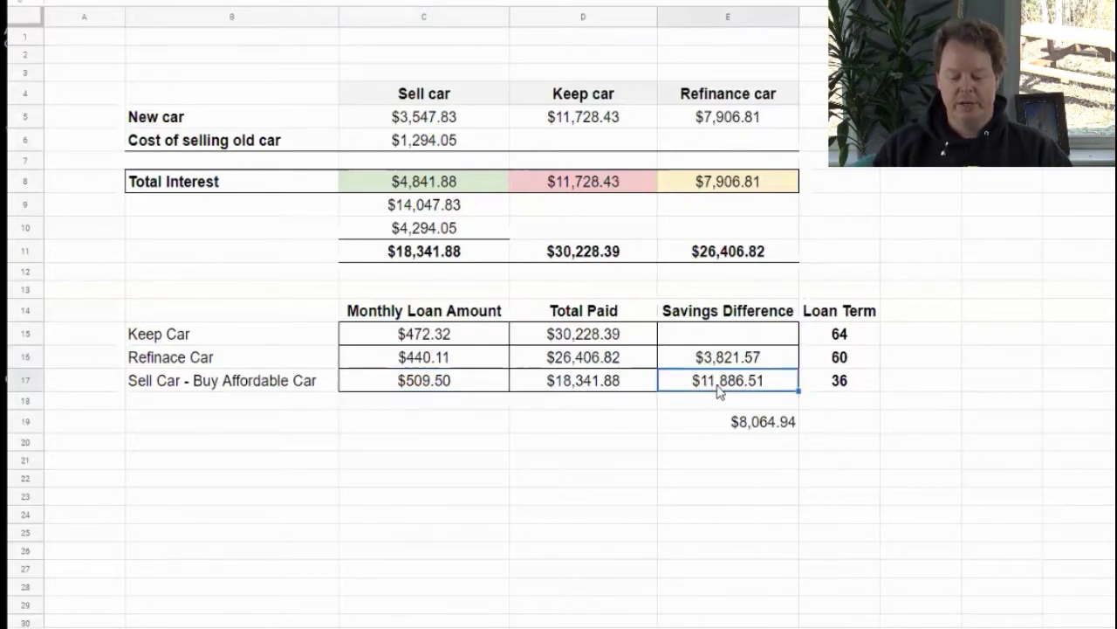
left_click_drag(830, 337, 828, 377)
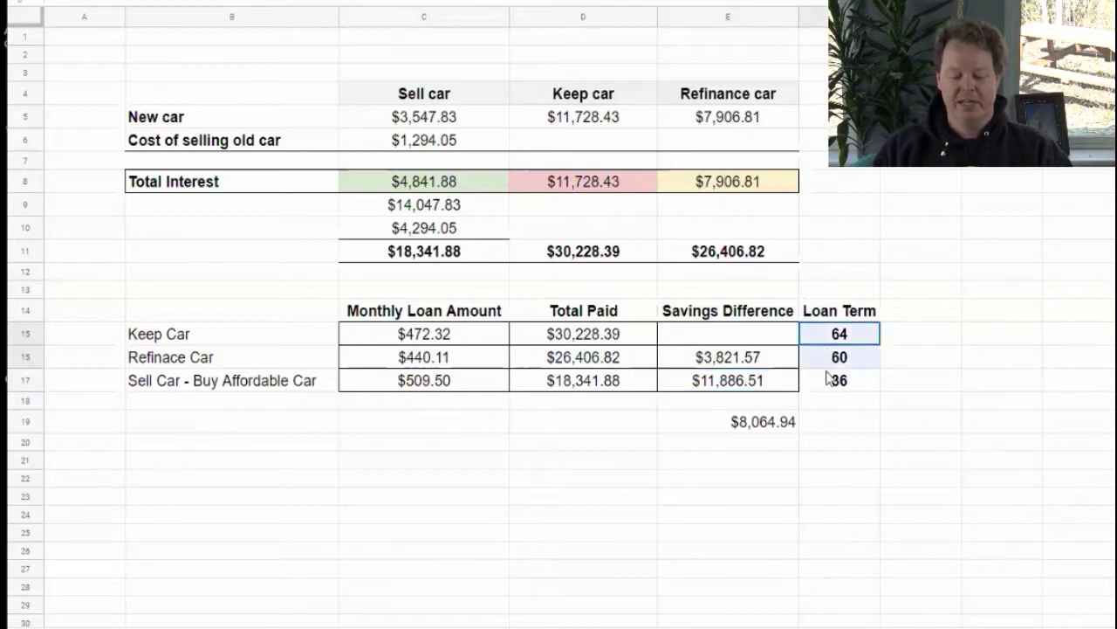
Compare the Total Paid for keeping and refinancing the car, and check the refinance option's Savings Difference
left_click(621, 337)
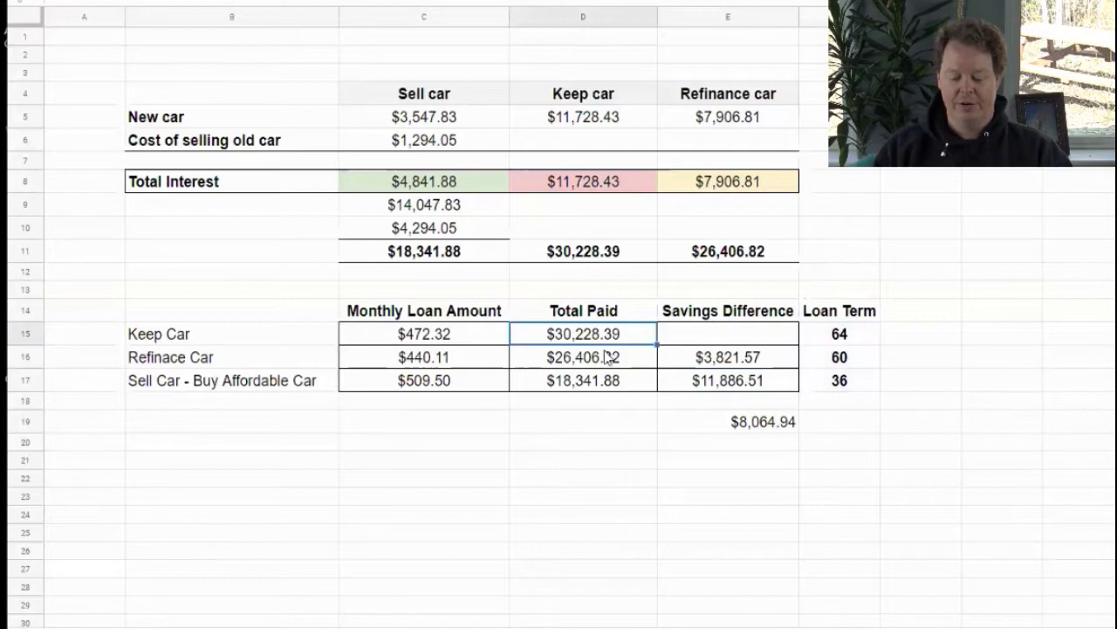
left_click(600, 361)
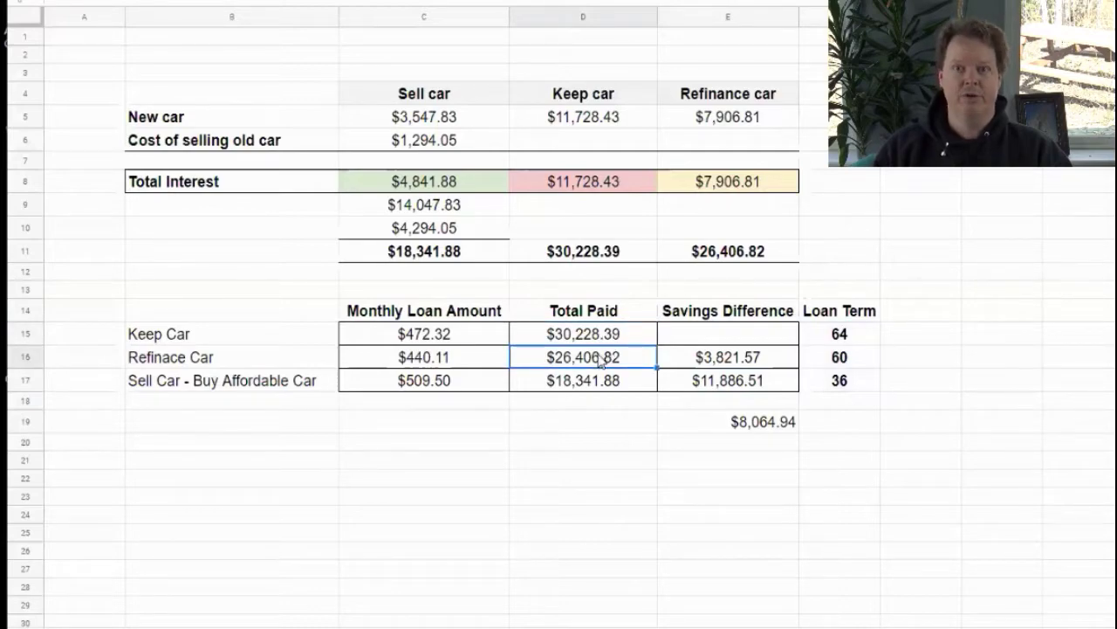
left_click(699, 362)
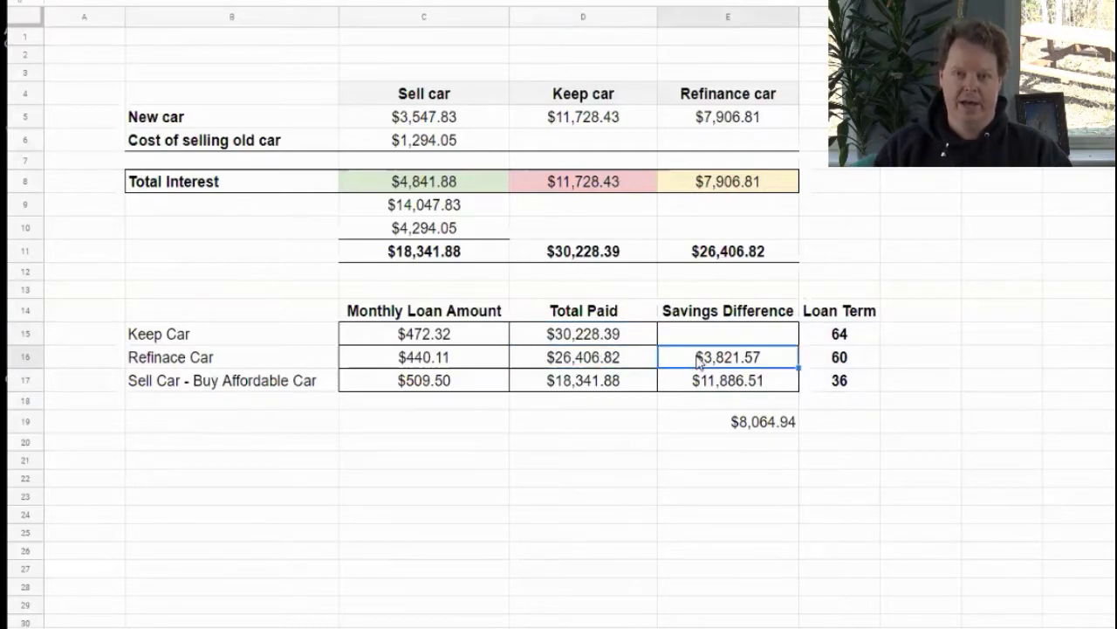
Compare the Total Paid for keeping the car with that of selling it, including the old-car loan component in cell C10
left_click(598, 342)
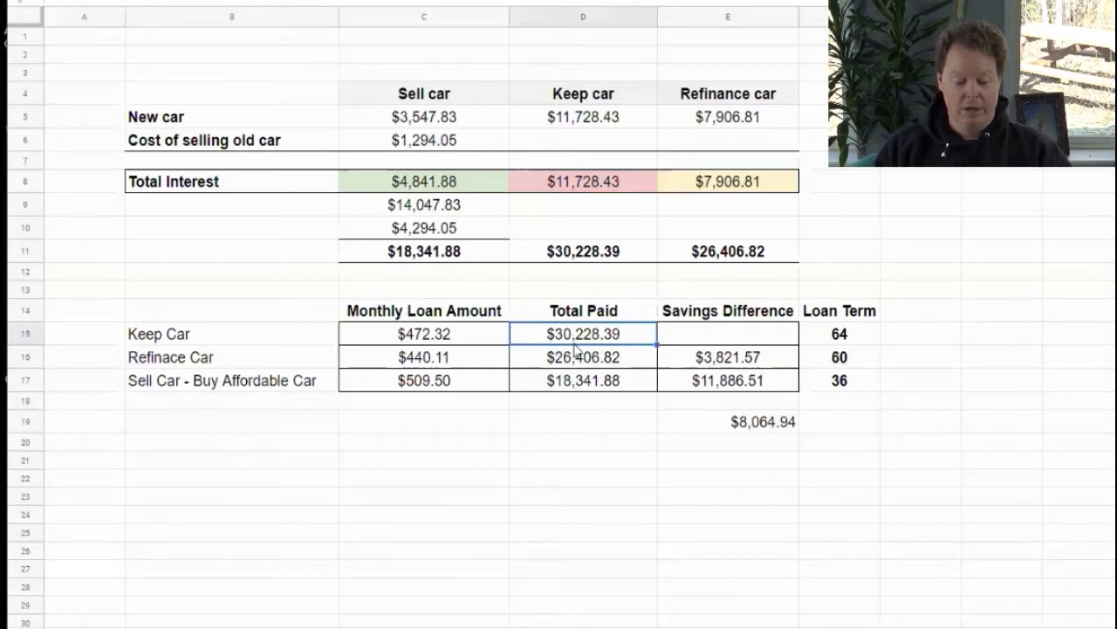
left_click(579, 385)
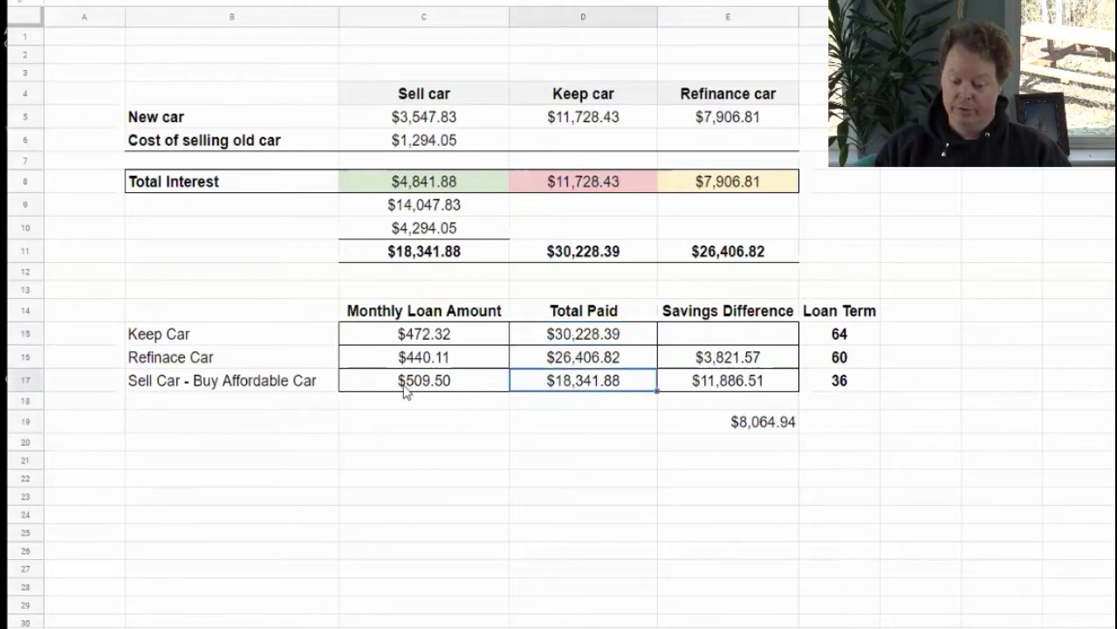
left_click(273, 385)
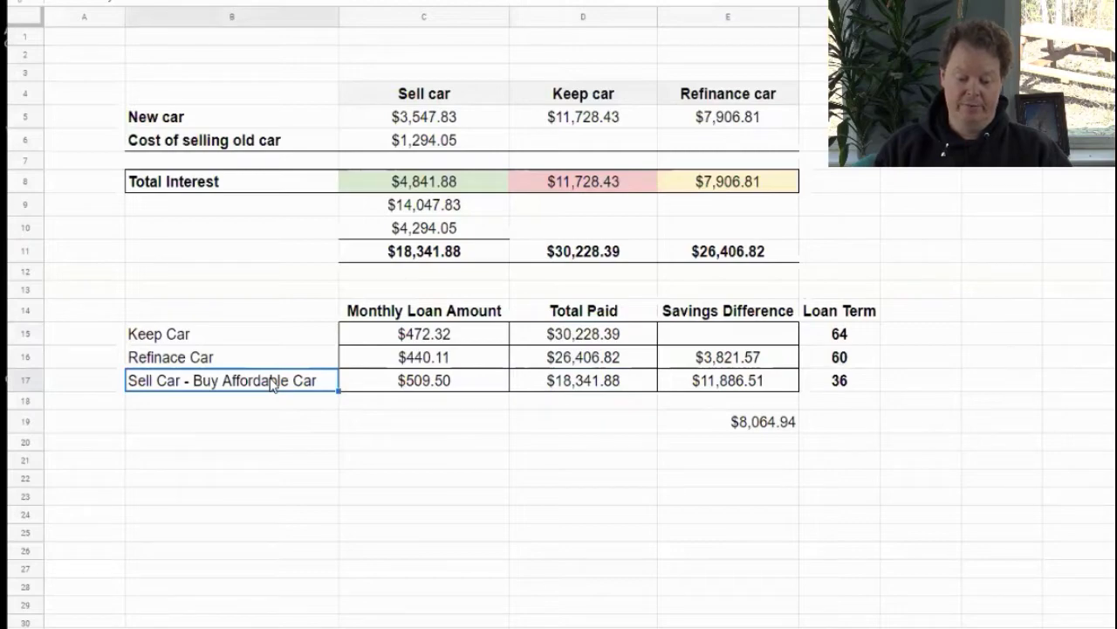
left_click(417, 229)
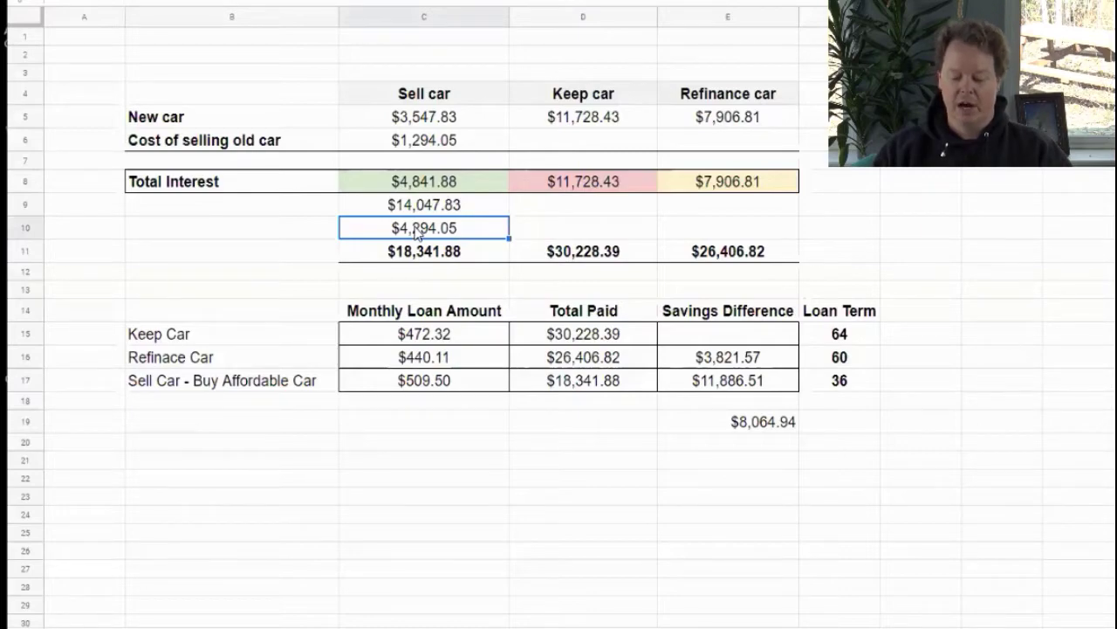
left_click(619, 333)
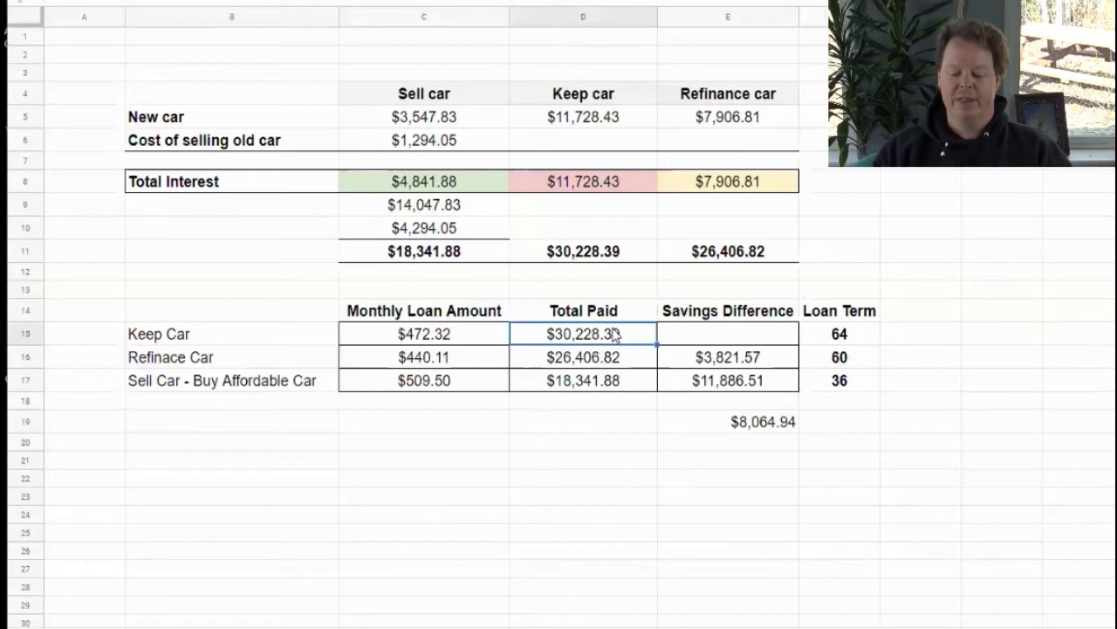
left_click(602, 388)
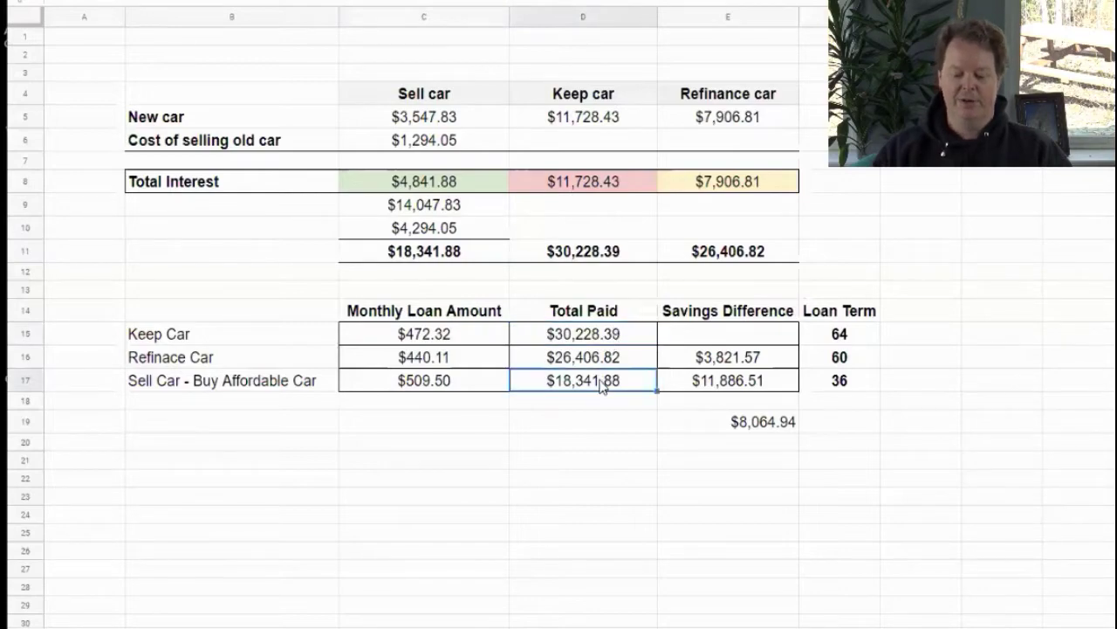
Review the Sell Car option's Savings Difference and the refinance-versus-sell gap in cell E19 against both options' Total Paid
left_click(707, 391)
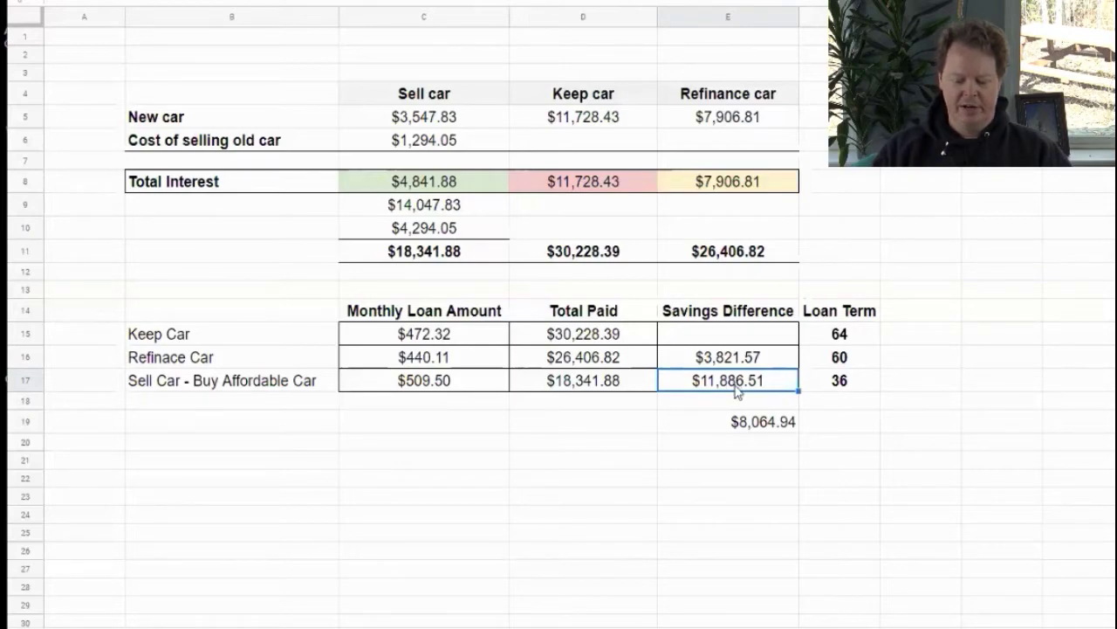
left_click(745, 431)
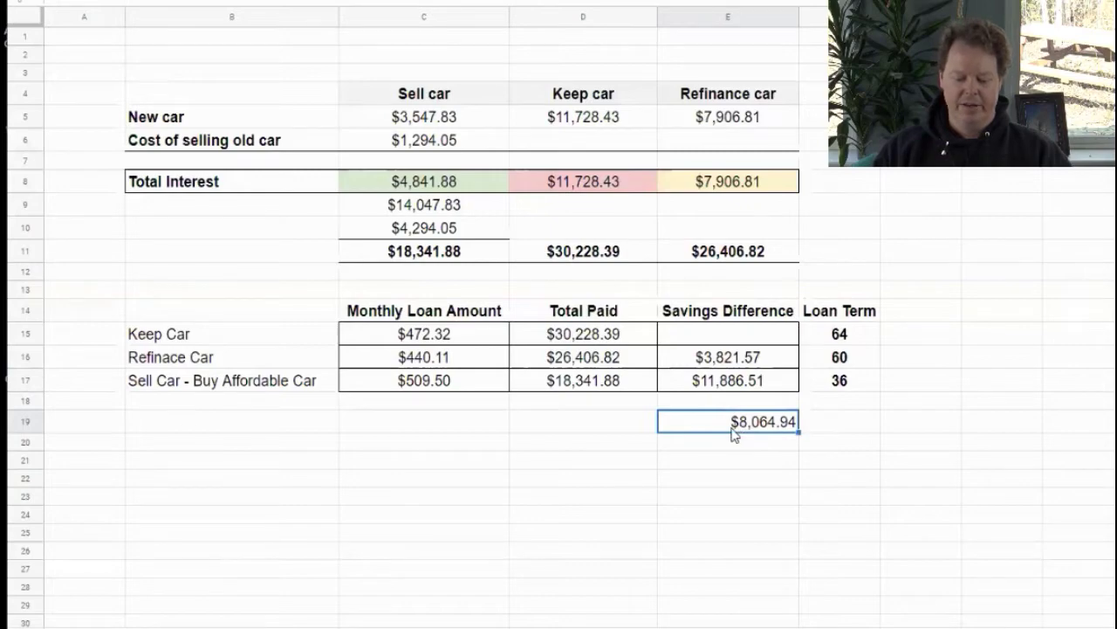
left_click(604, 365)
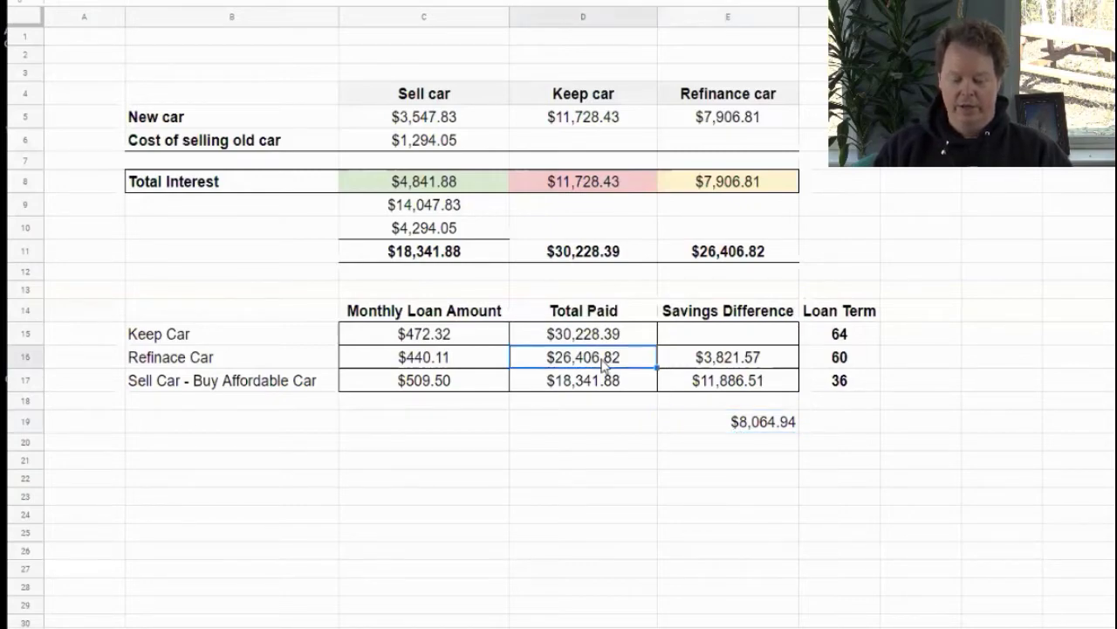
left_click(601, 387)
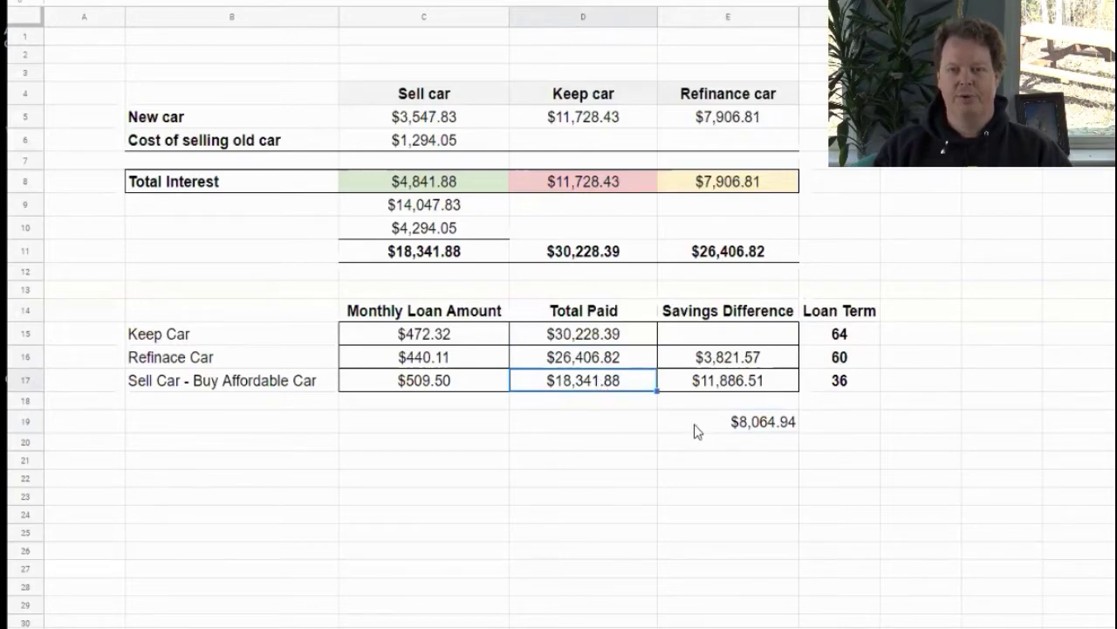
left_click(726, 428)
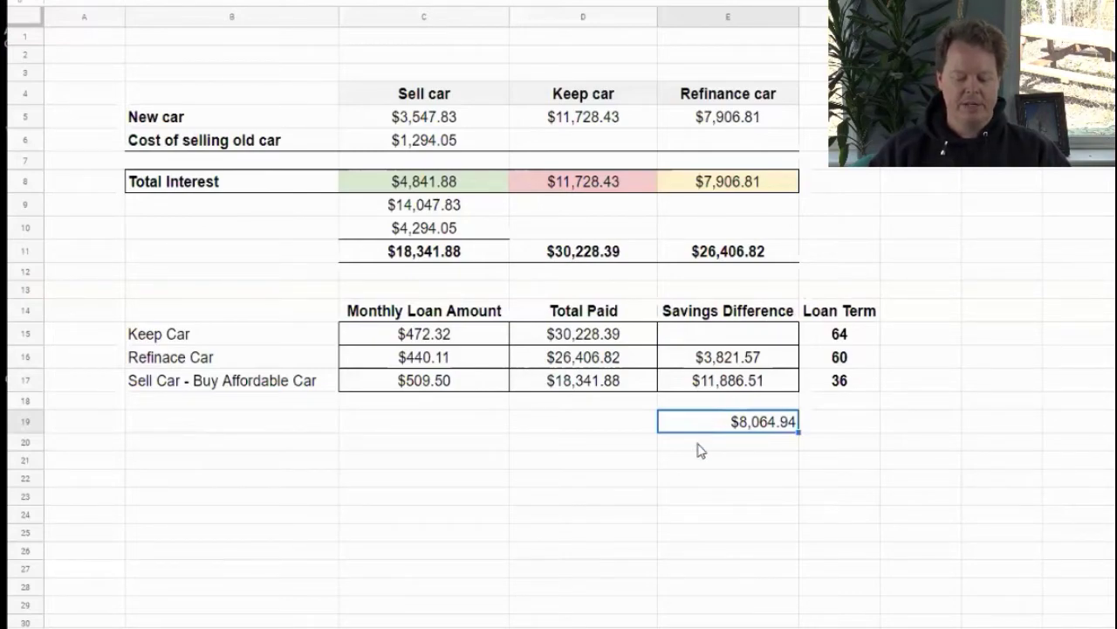
left_click(684, 449)
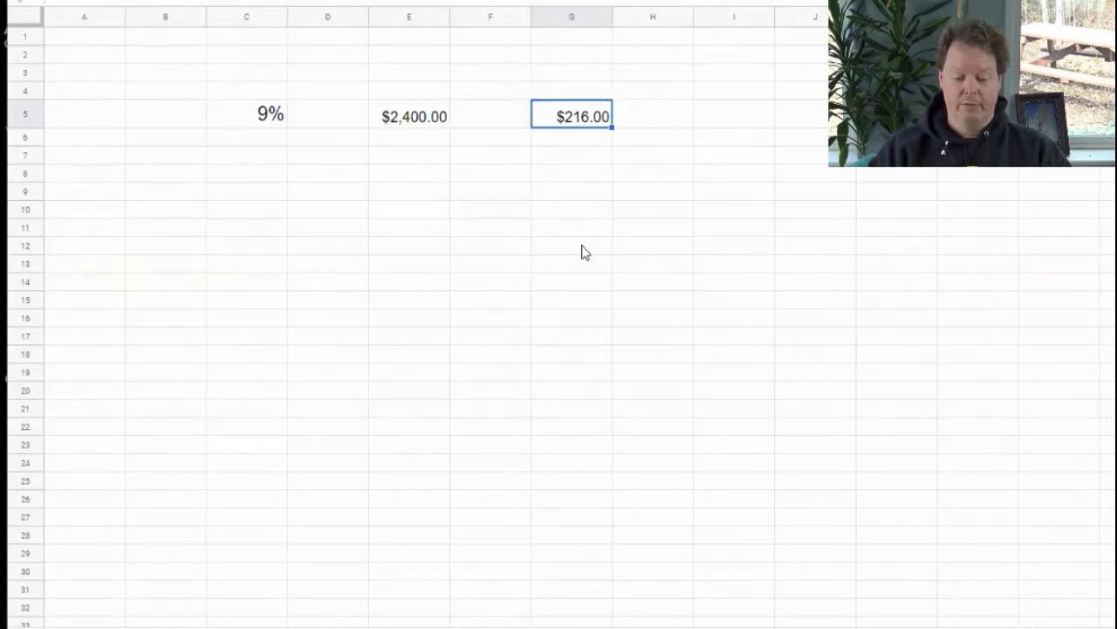
On the Buying Capacity sheet, review the percentage in C5, the dollar amount in E5 and their product in G5
left_click(272, 124)
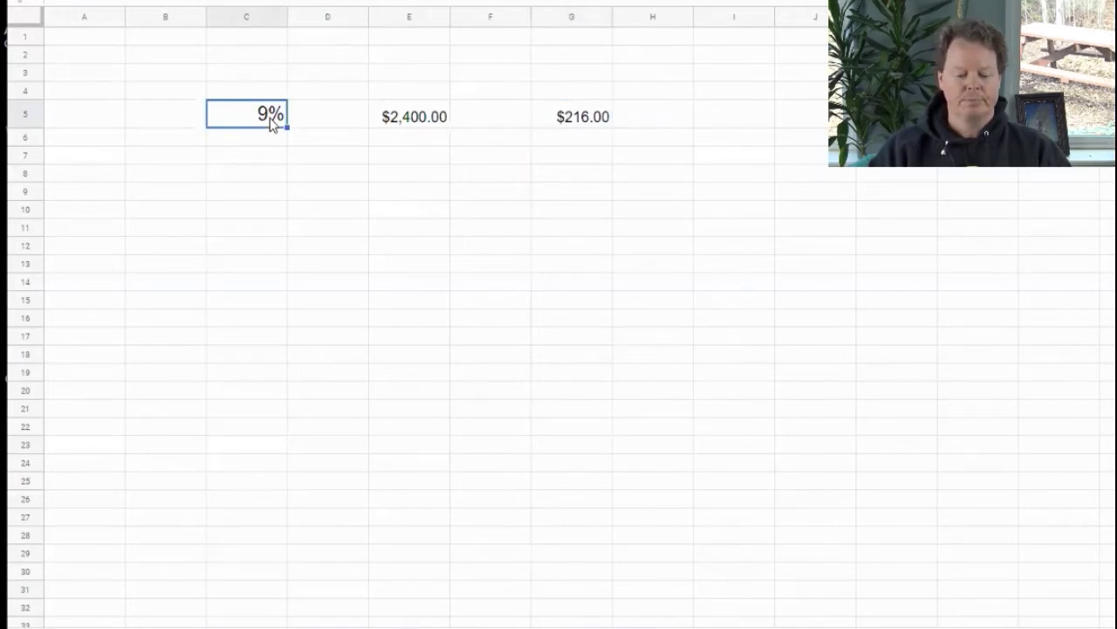
left_click(400, 120)
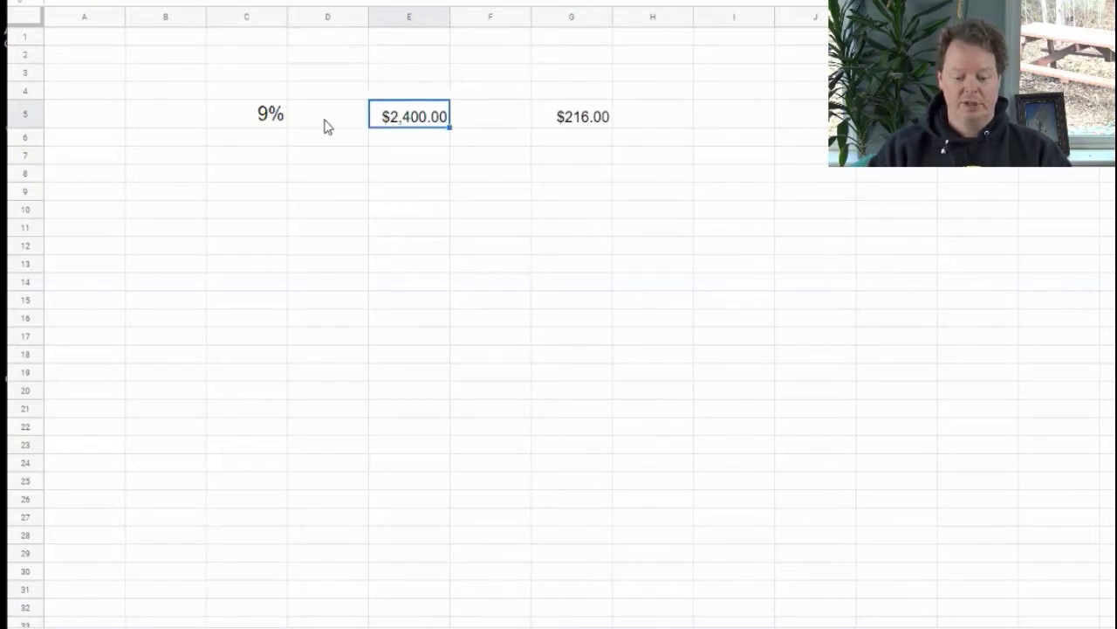
left_click(271, 121)
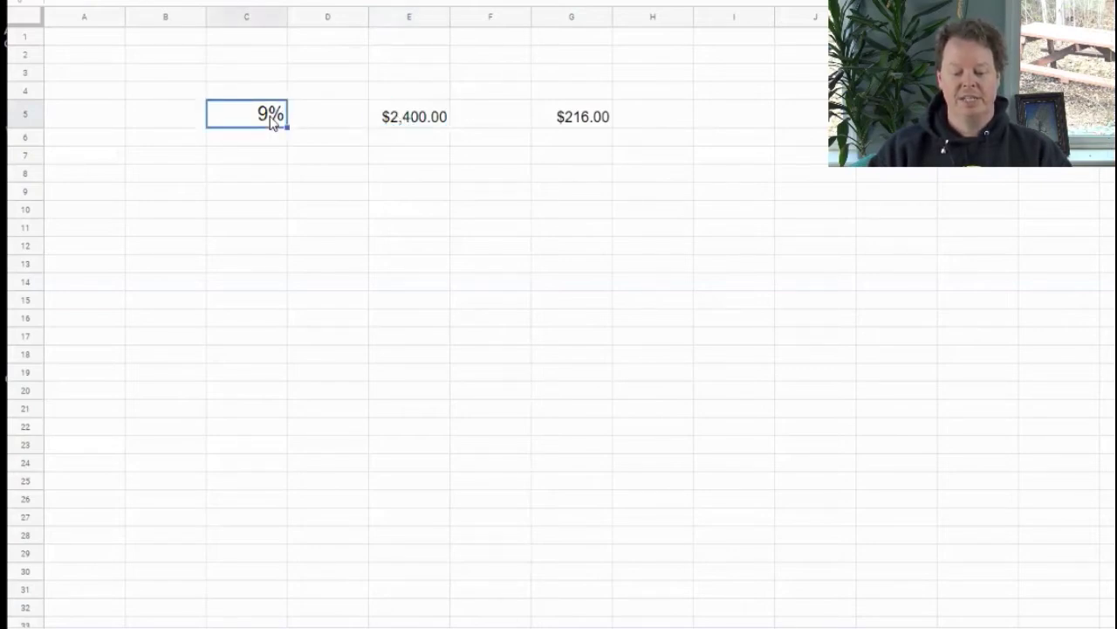
left_click(593, 121)
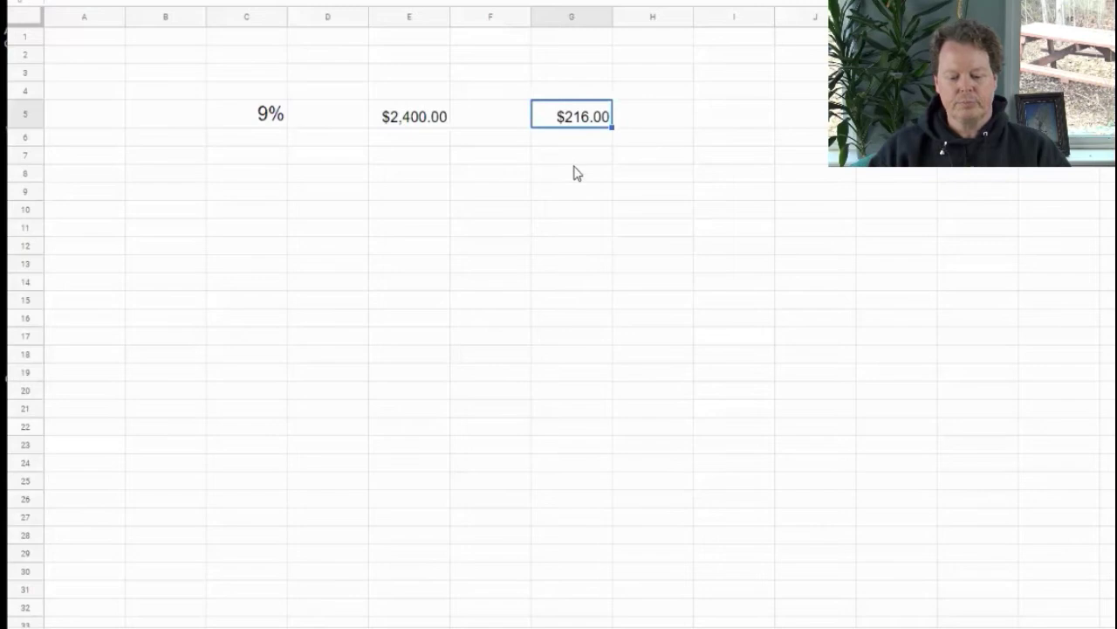
left_click(574, 176)
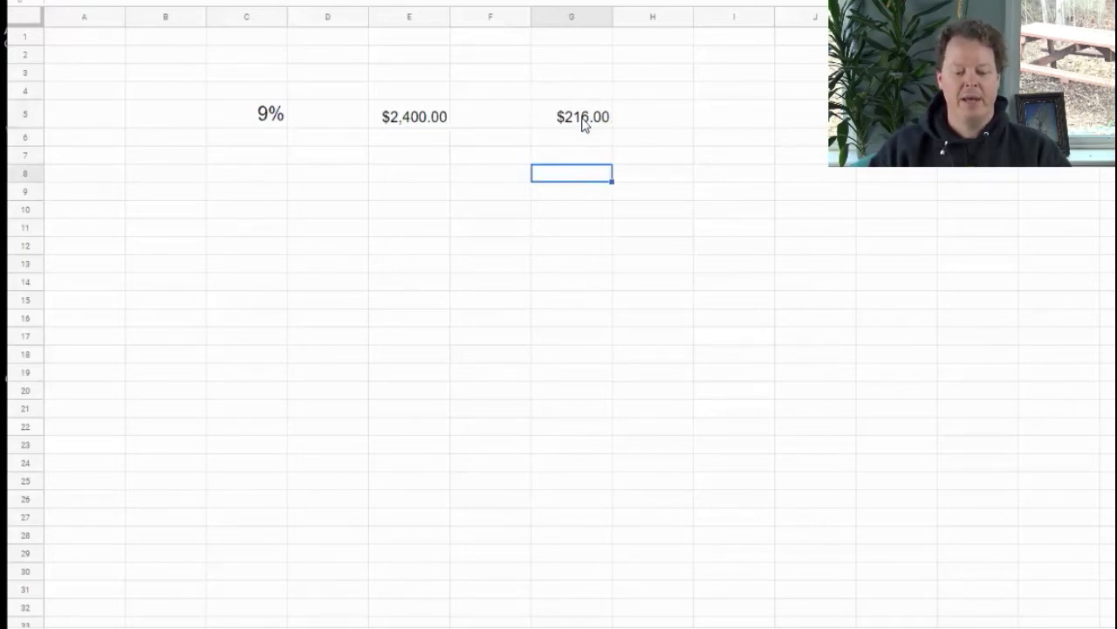
left_click(583, 125)
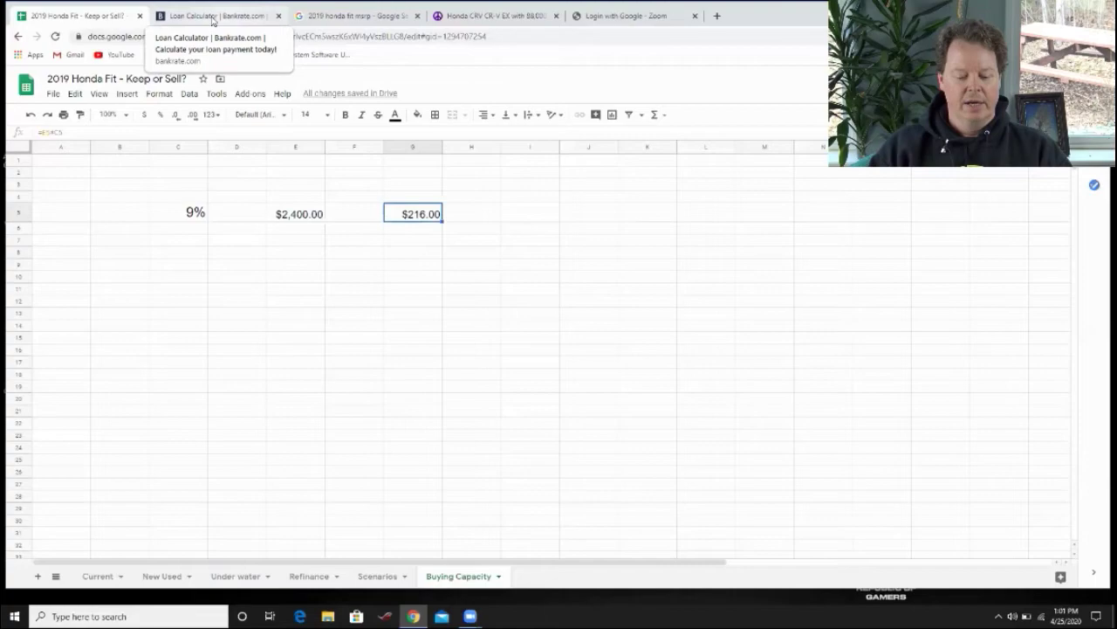
Switch to the Bankrate loan calculator and calculate the monthly payment for a $6,000 loan over 36 months at 15% interest
left_click(212, 16)
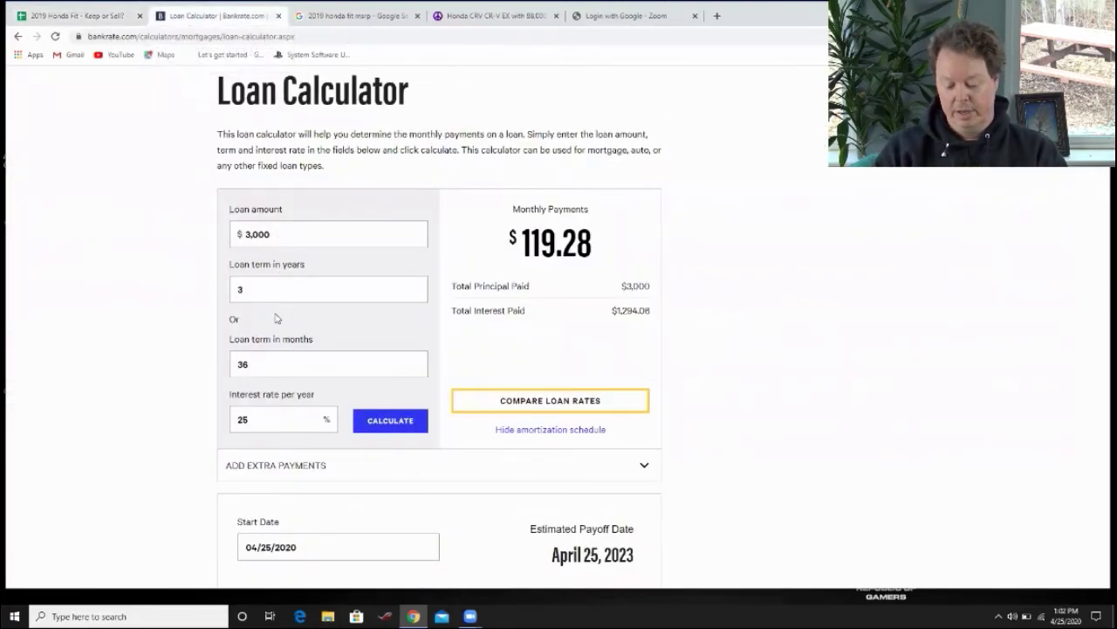
double_click(258, 423)
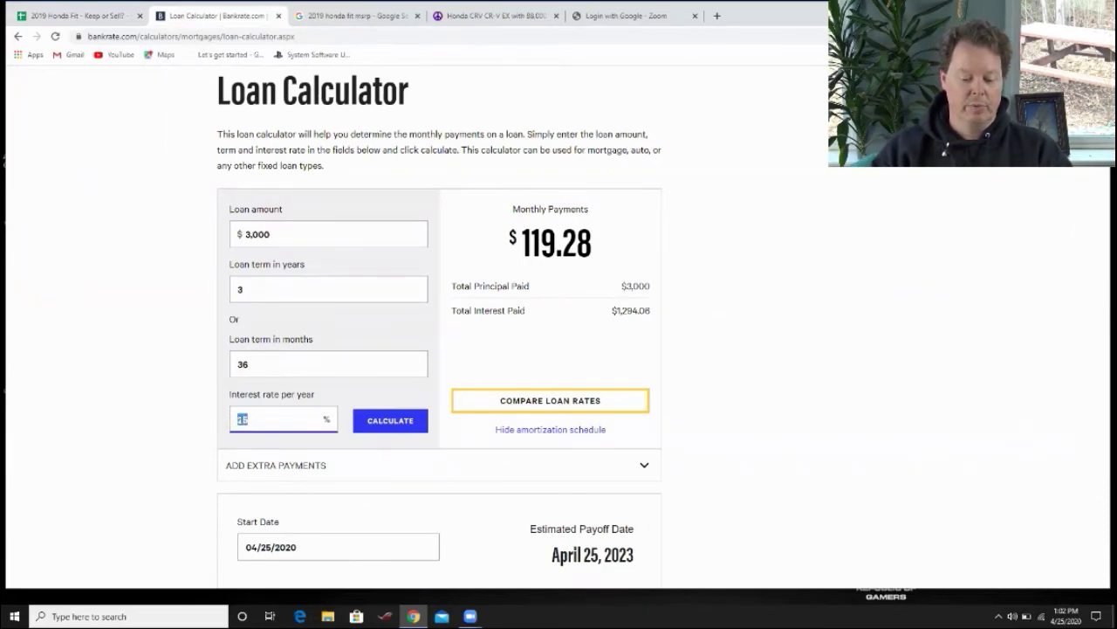
double_click(264, 364)
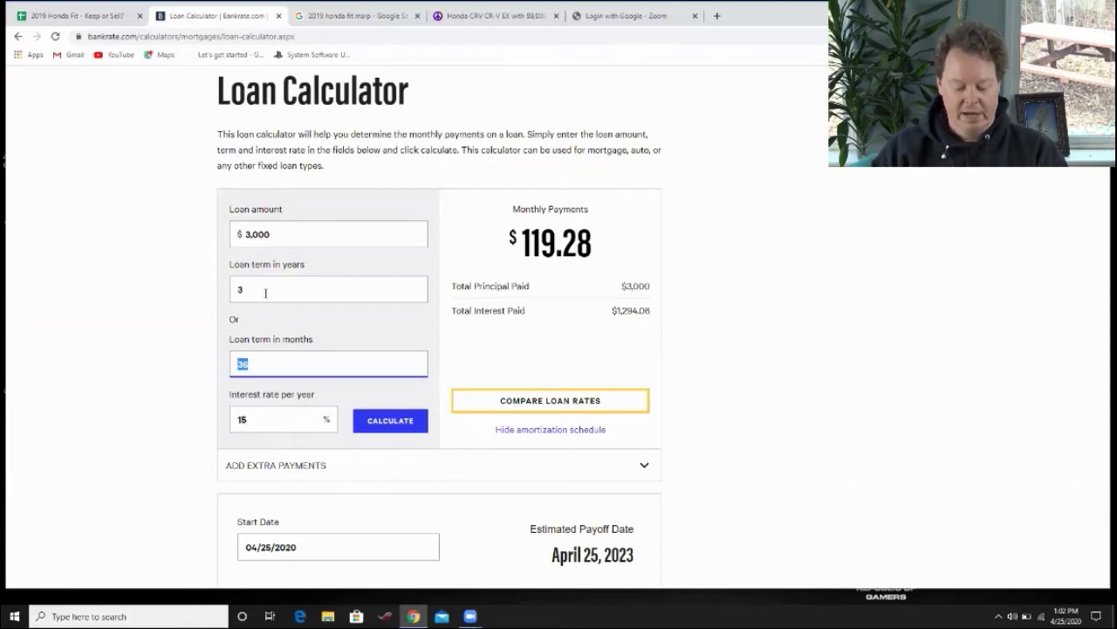
double_click(249, 233)
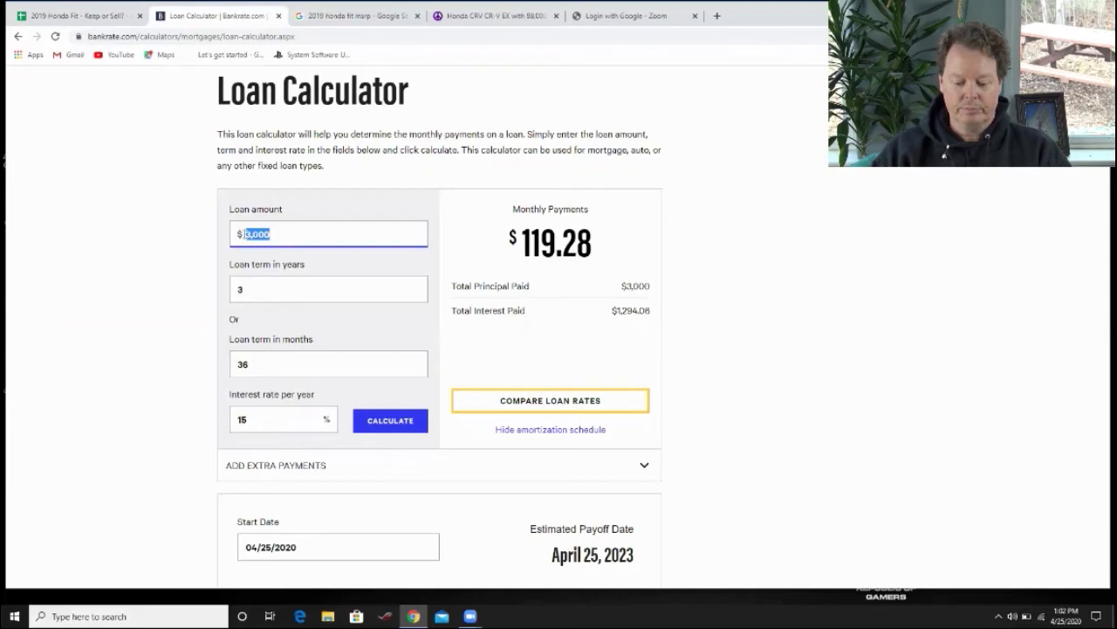
type("6000")
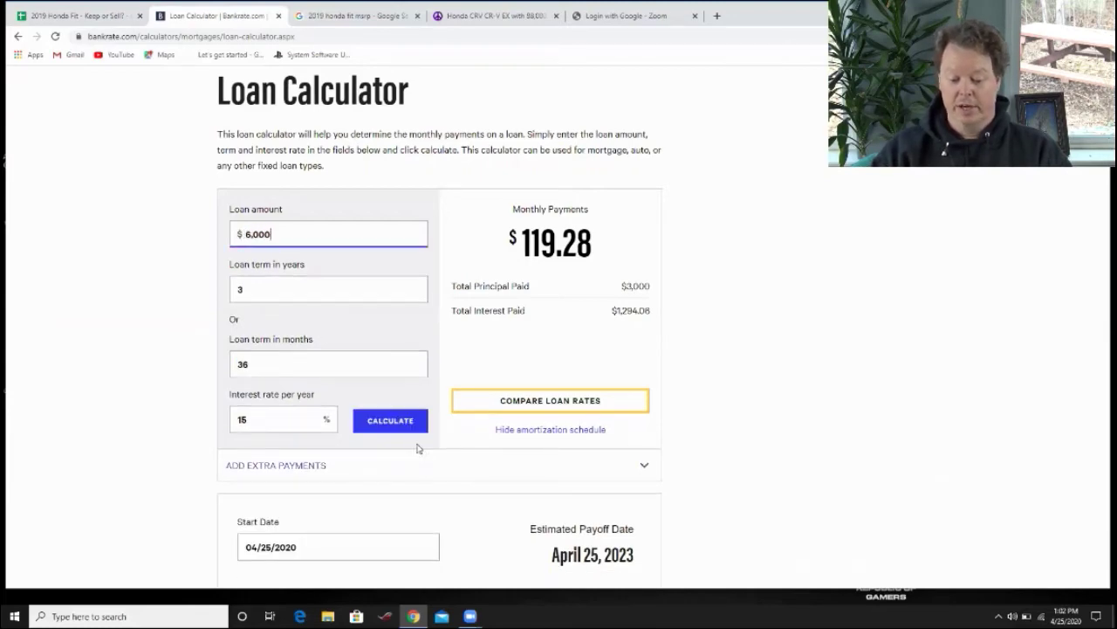
left_click(402, 424)
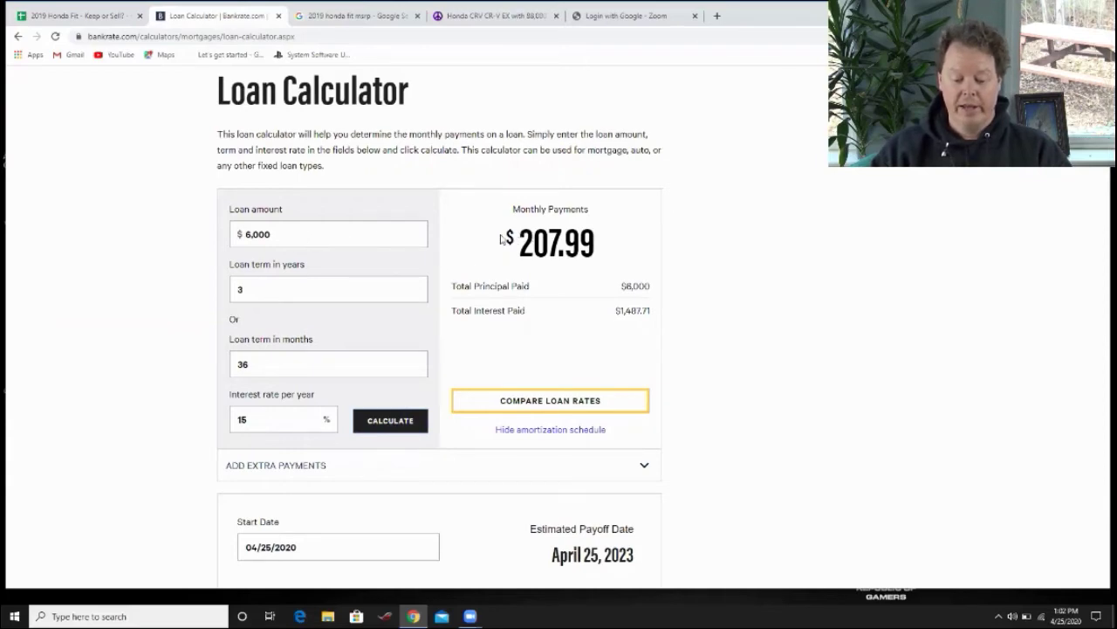
left_click_drag(521, 238, 596, 242)
left_click(598, 243)
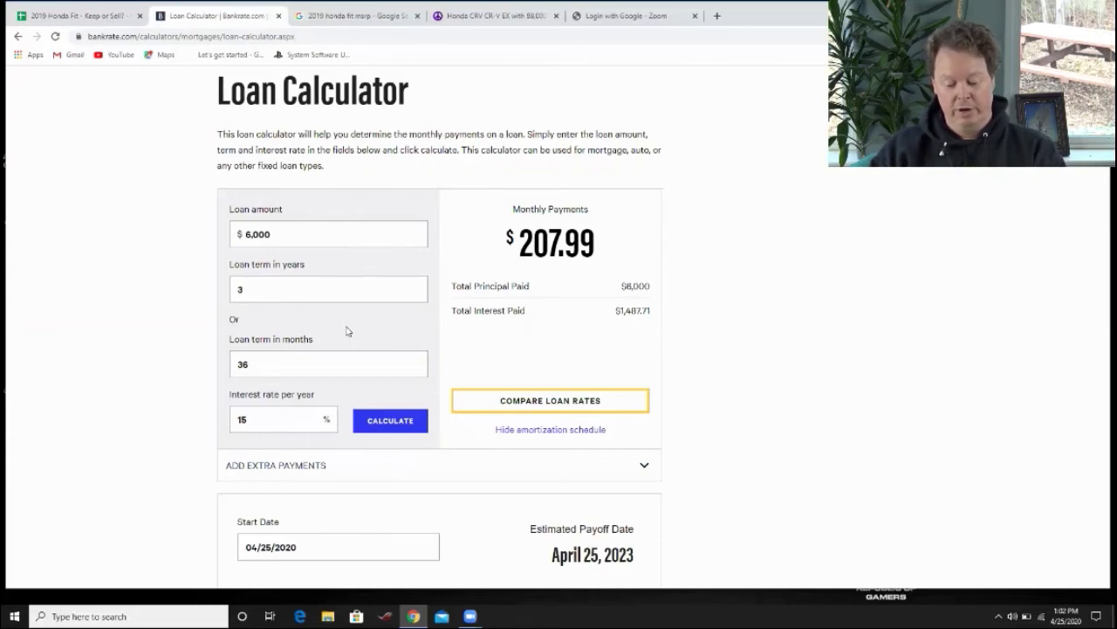
Shorten the loan term to 24 months and recalculate the monthly payment
double_click(284, 366)
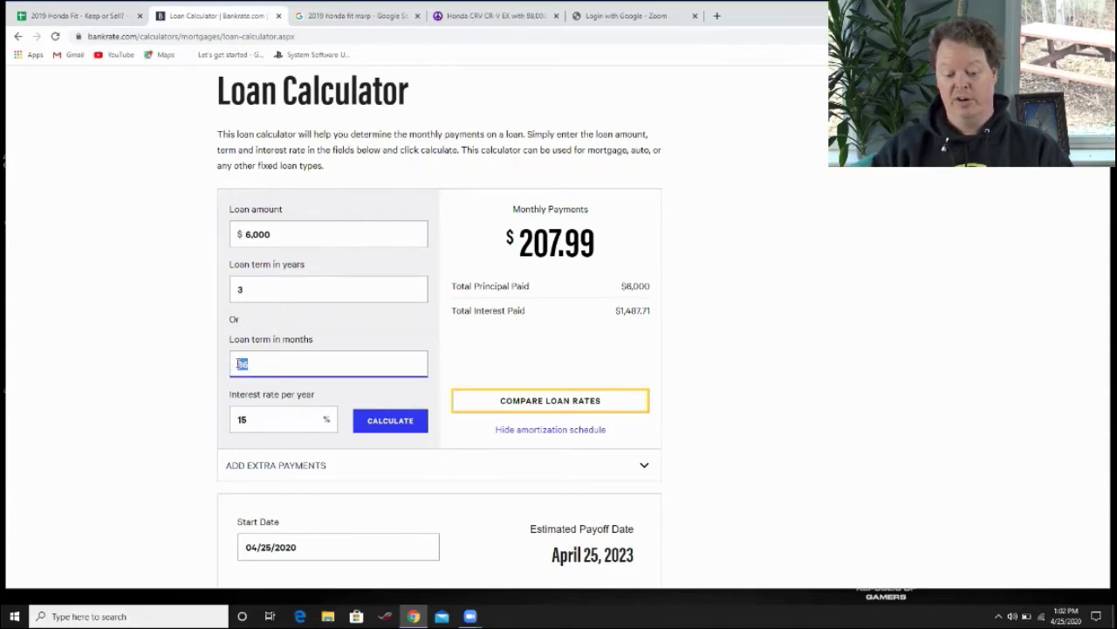
type("24")
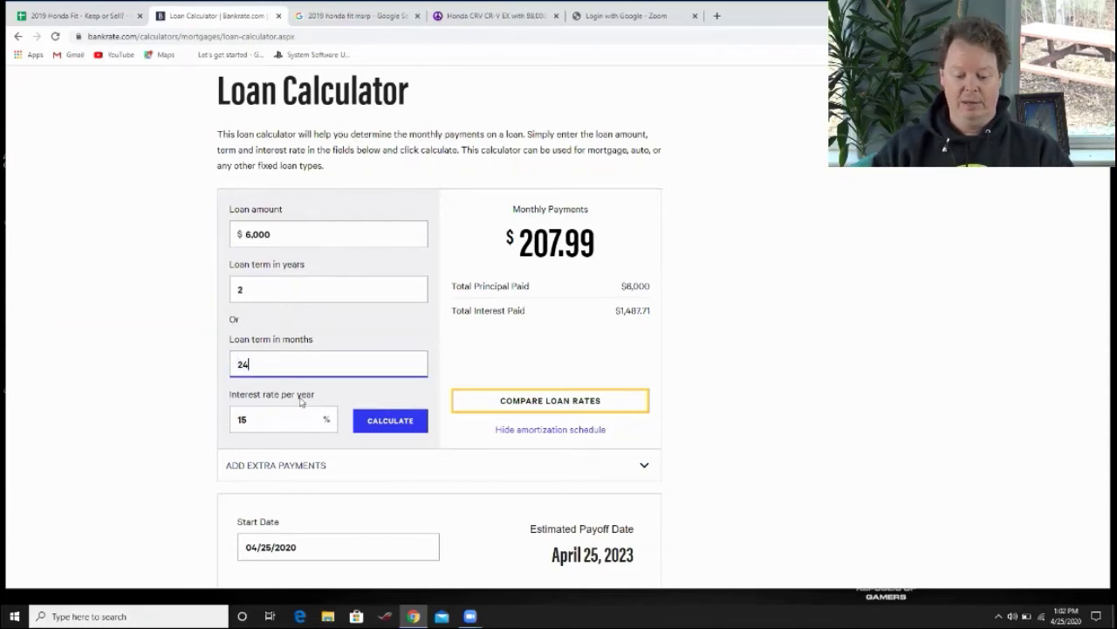
left_click(387, 426)
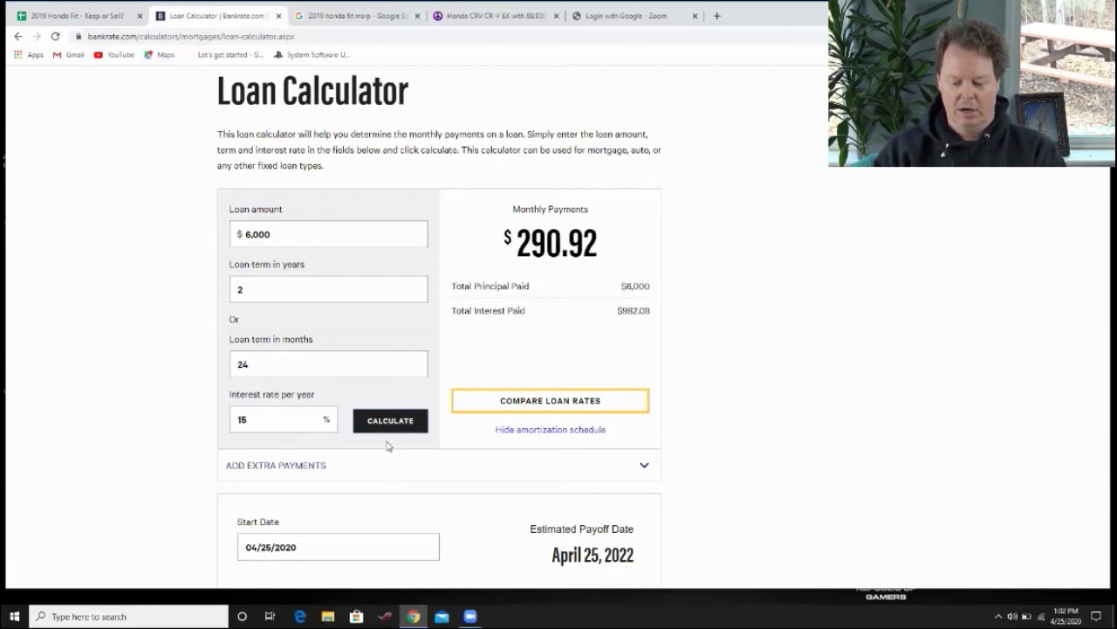
Set the loan amount to $5,000 and recalculate the monthly payment
double_click(247, 234)
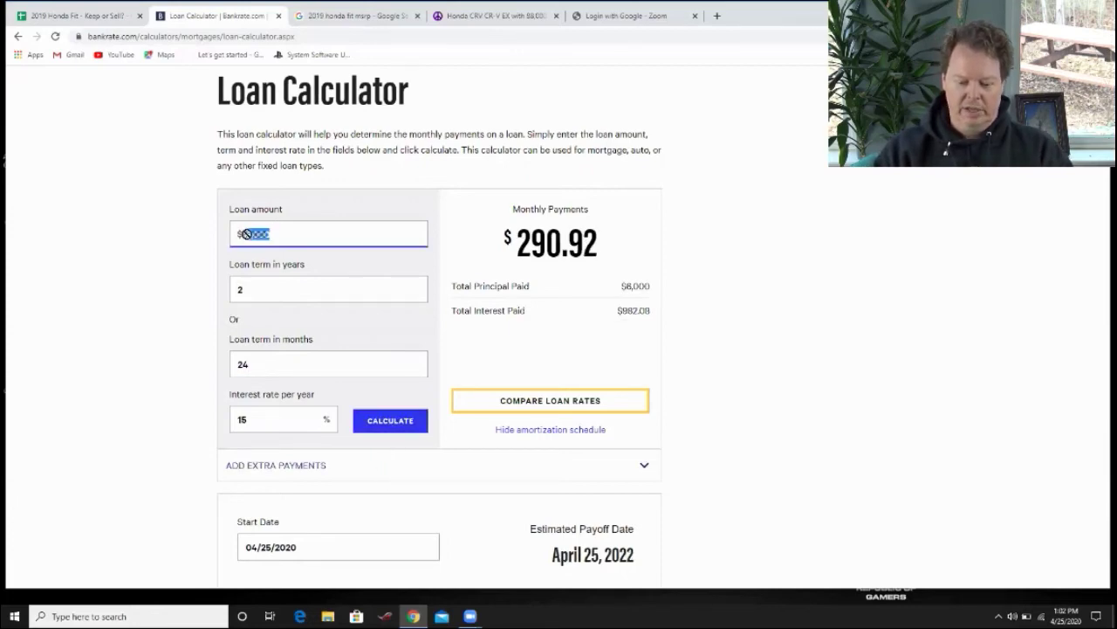
left_click(247, 234)
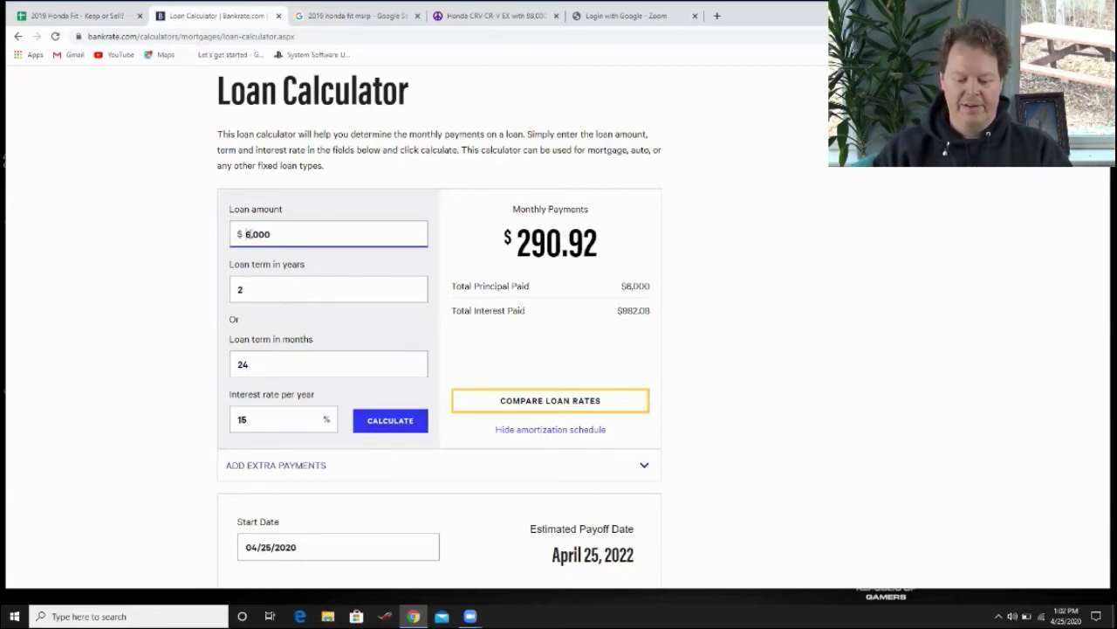
double_click(247, 234)
left_click(247, 234)
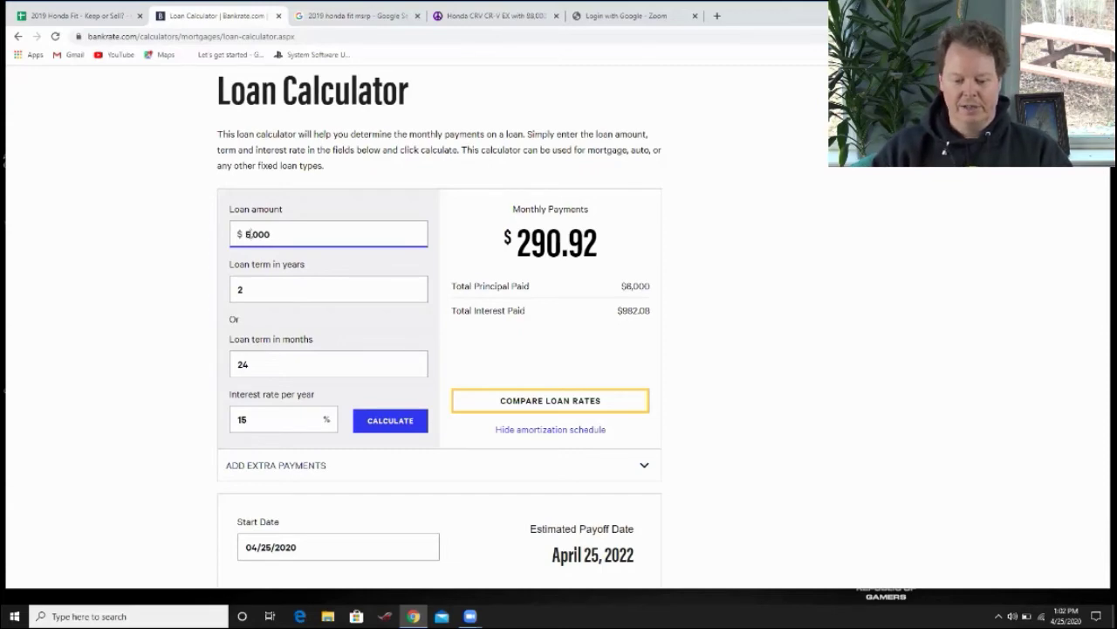
key("BackSpace")
type("5")
left_click(383, 421)
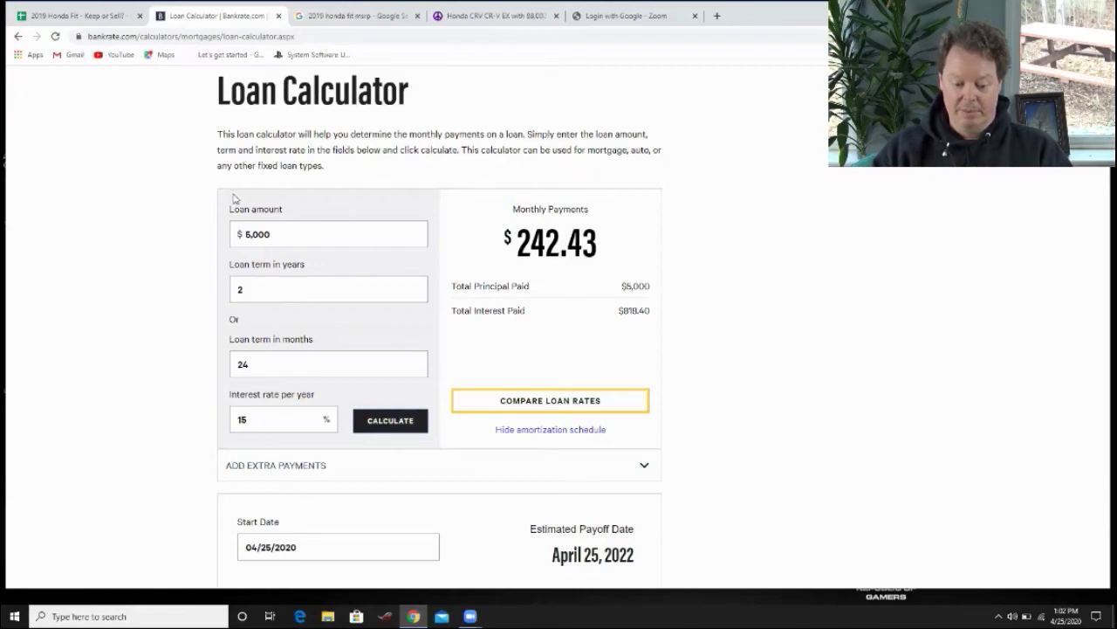
Compare the calculator's monthly payment with the affordable monthly amount in cell G5 of the Buying Capacity sheet
left_click(104, 16)
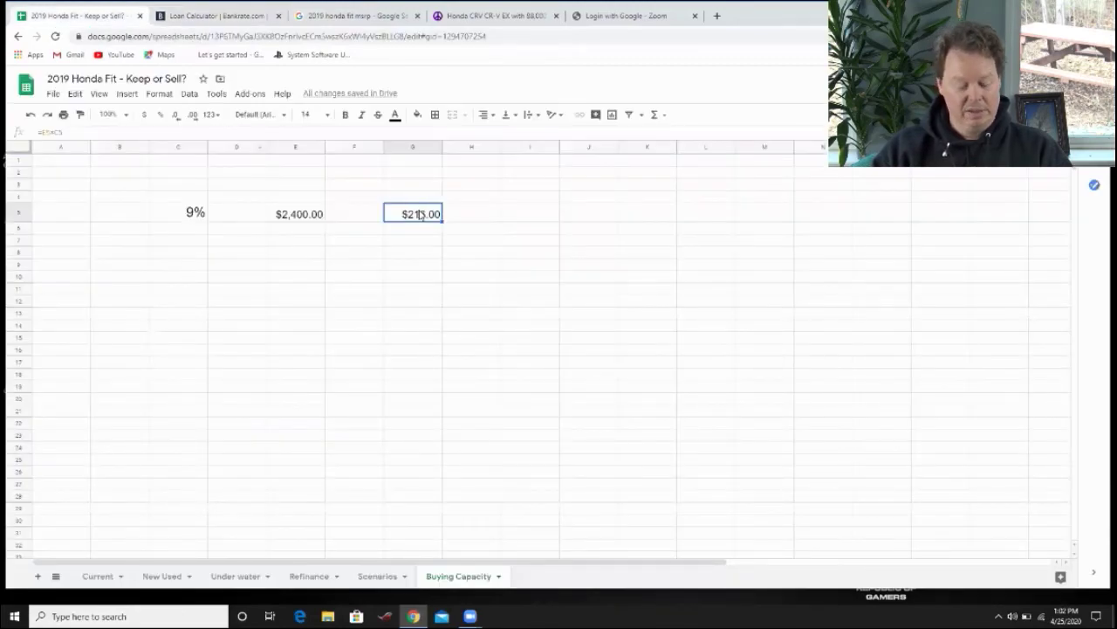
left_click(230, 15)
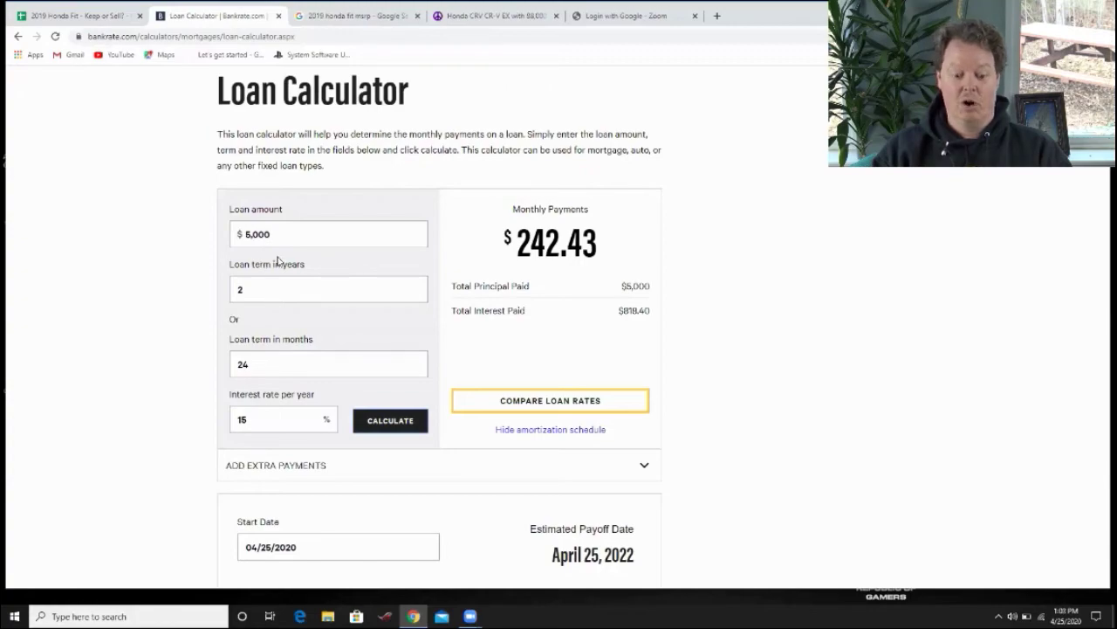
left_click(75, 15)
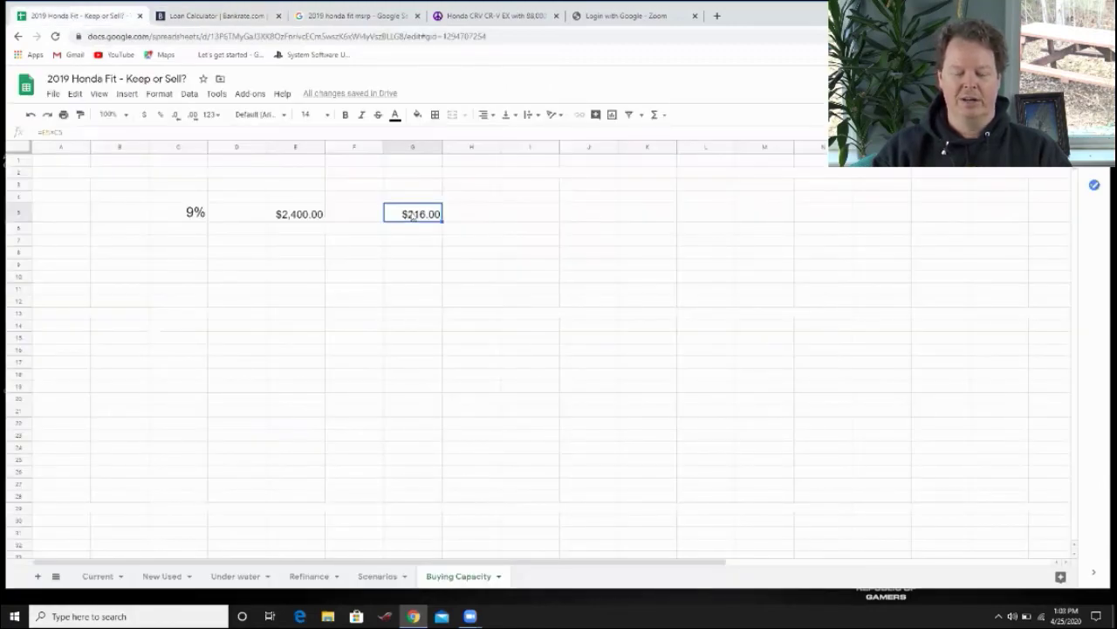